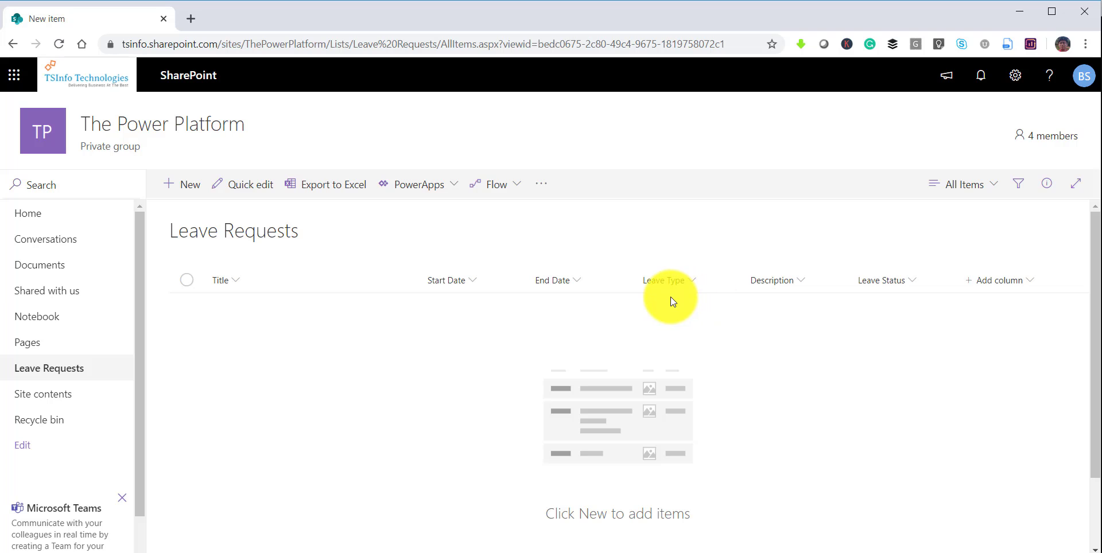
# Step: Preview a new leave request's Leave Status choices, discard the form, and glance at the list's Flow options
pyautogui.click(184, 186)
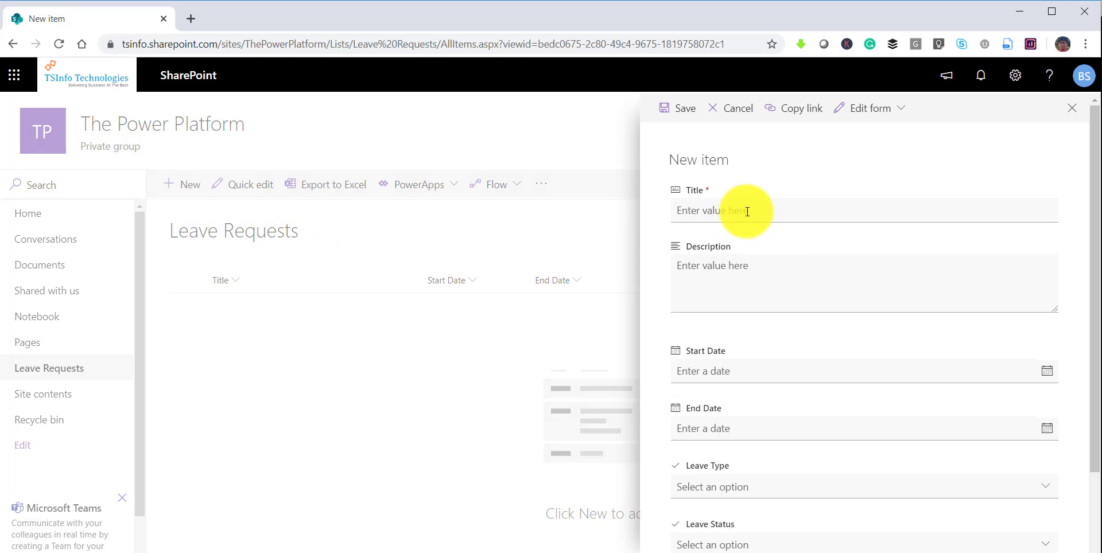
pyautogui.scroll(-2, 794, 393)
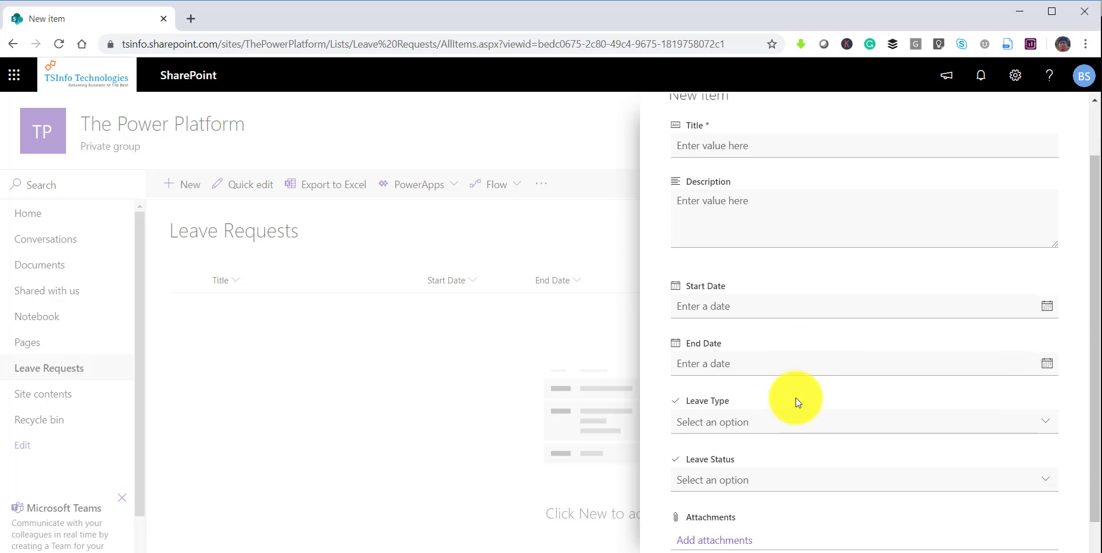
pyautogui.click(737, 434)
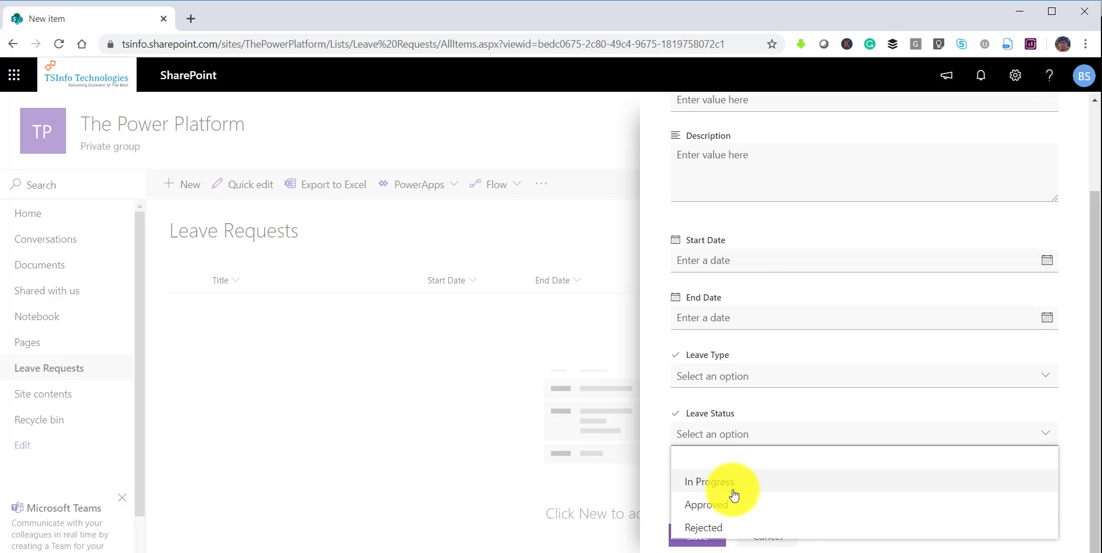
pyautogui.click(502, 374)
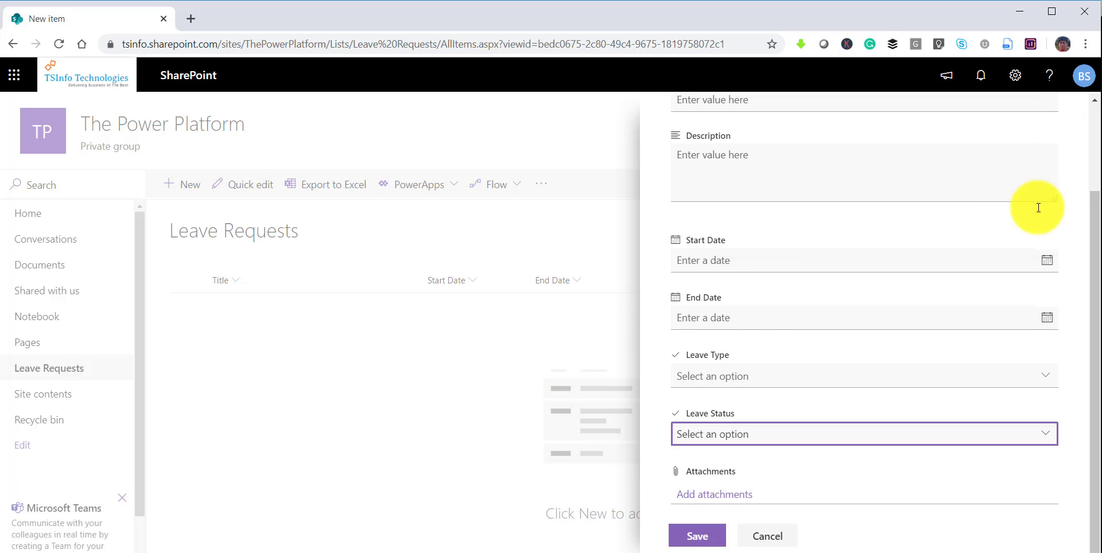
pyautogui.scroll(2, 1011, 227)
pyautogui.scroll(-3, 1000, 240)
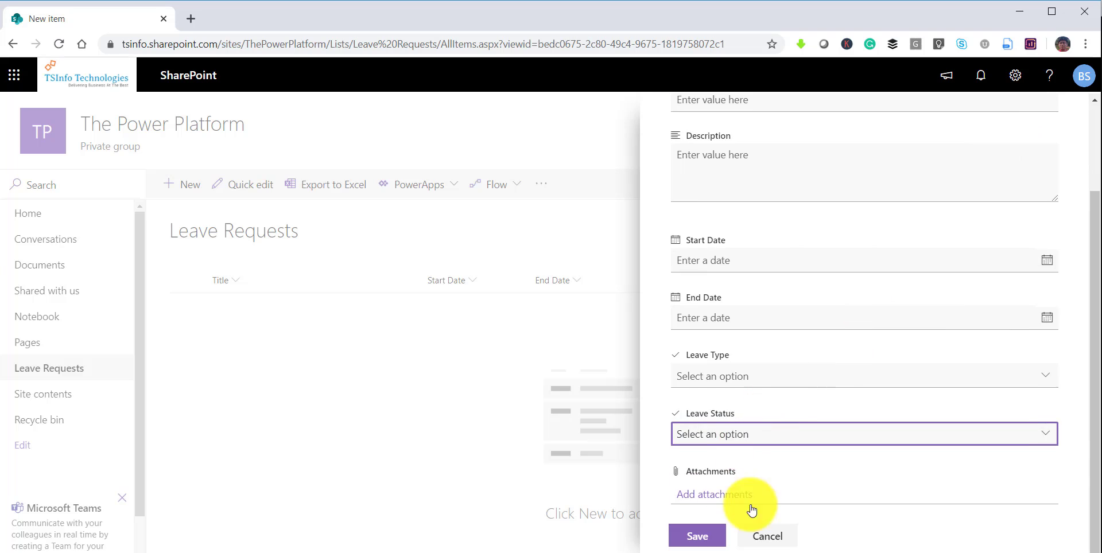
pyautogui.click(758, 536)
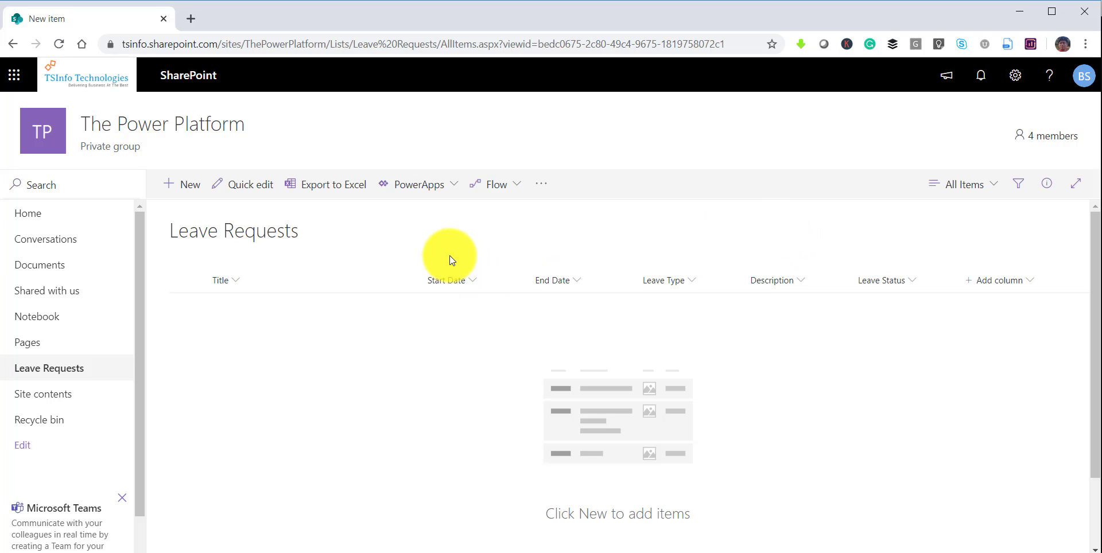
pyautogui.click(518, 187)
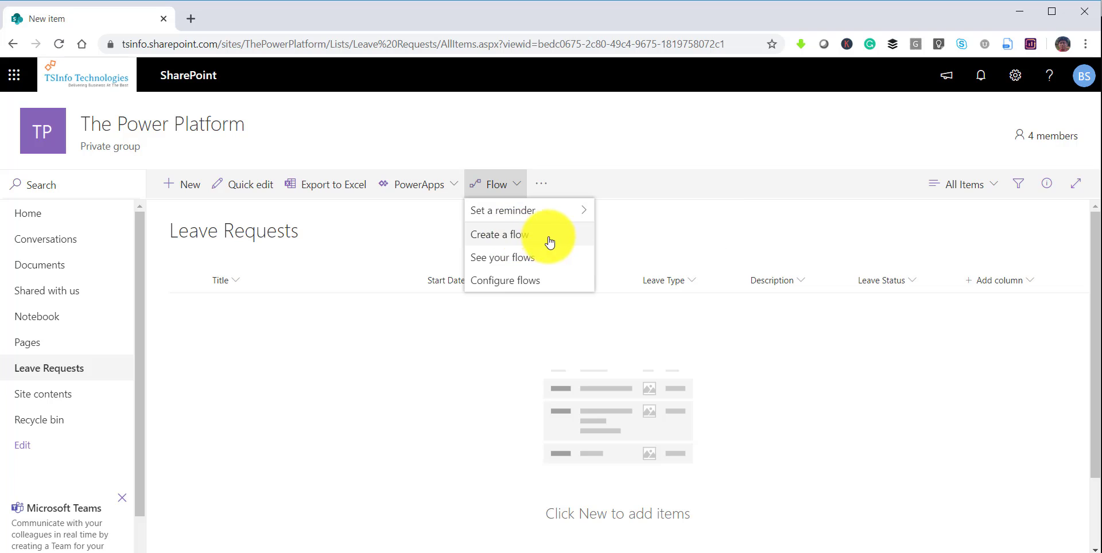
pyautogui.click(663, 223)
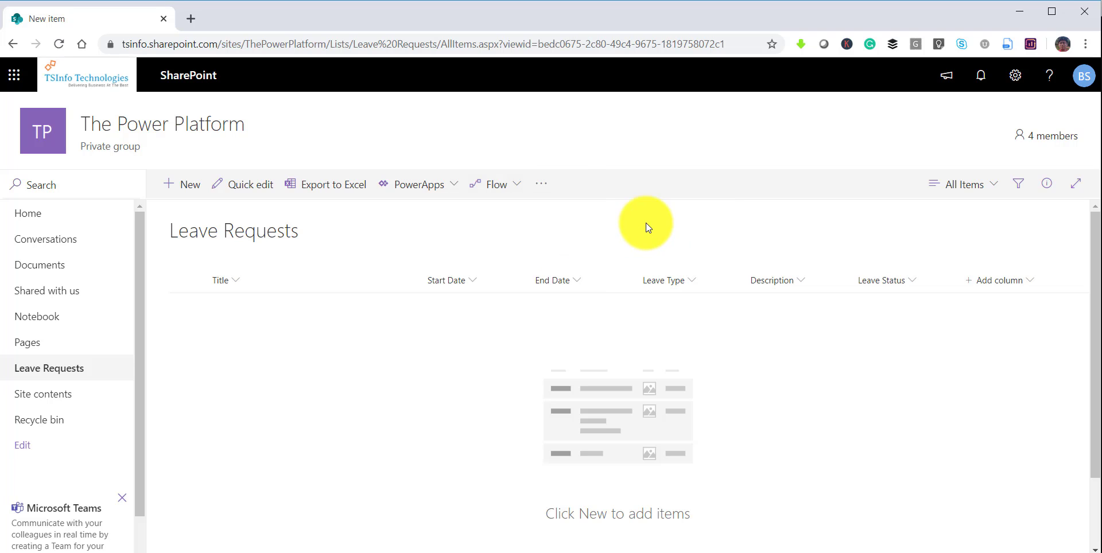
# Step: Open Power Automate at flow.microsoft.com in a new tab and go to the Create page
pyautogui.click(190, 20)
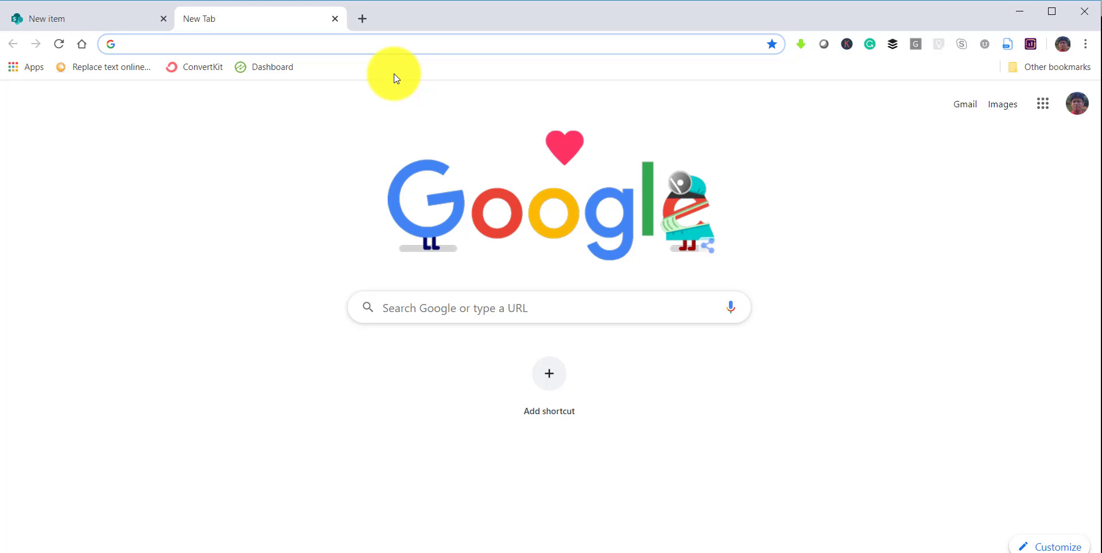
pyautogui.write('flow.microsoft.com')
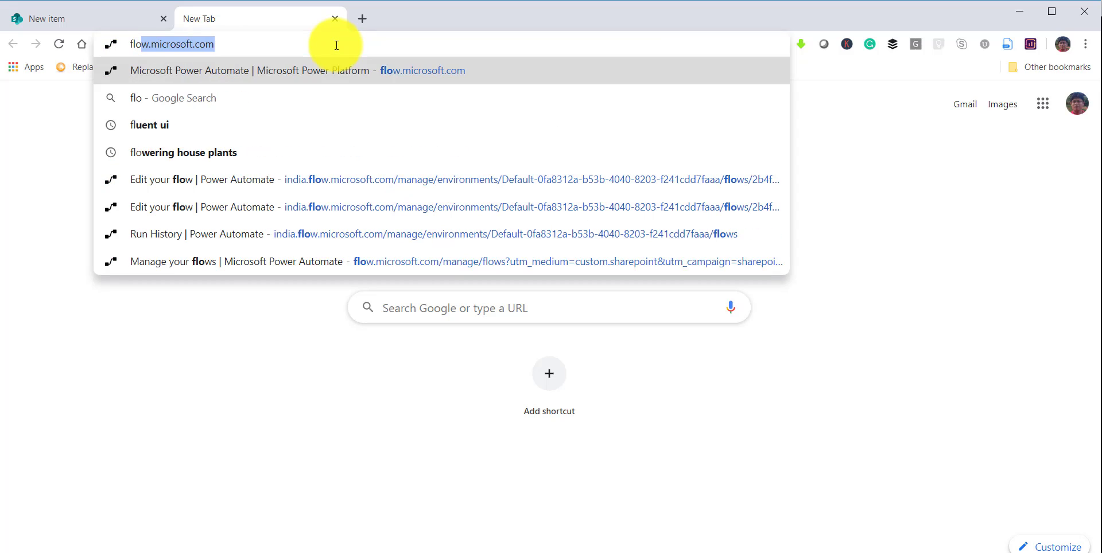
pyautogui.press('Return')
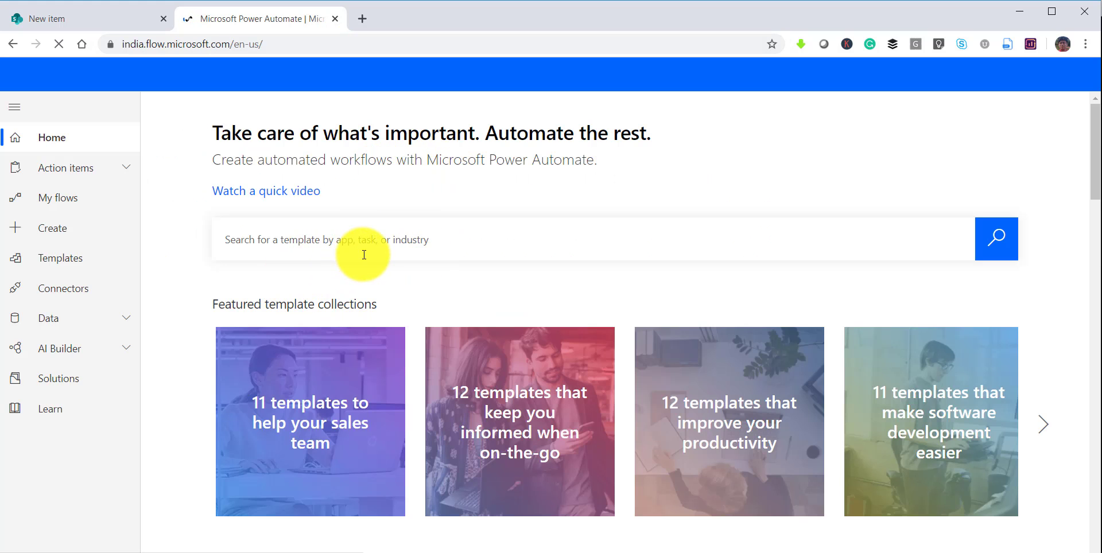
pyautogui.click(78, 233)
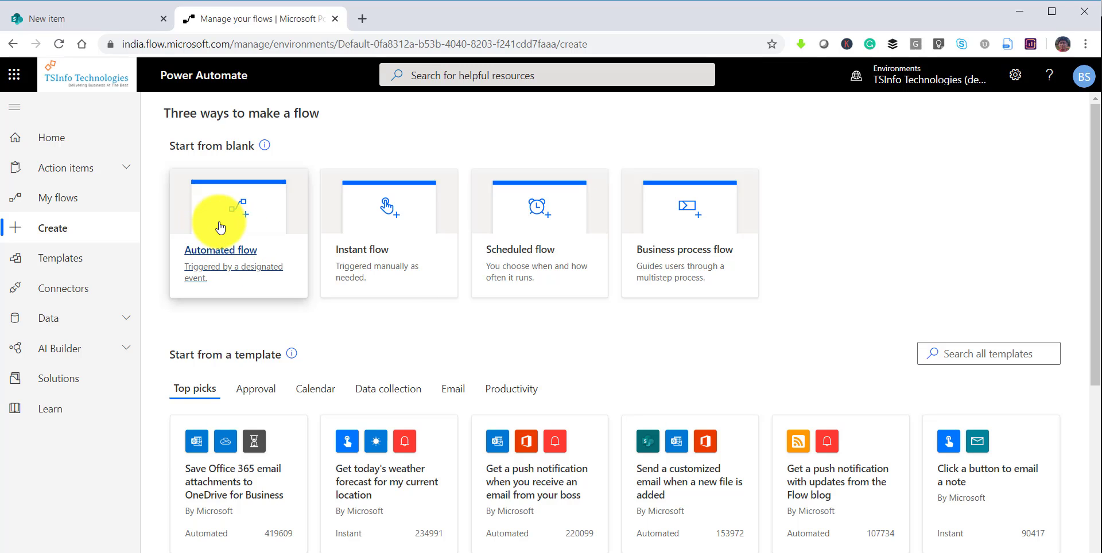
# Step: From the SharePoint list's Flow > Create a flow, choose the Request manager approval for a selected item template
pyautogui.click(93, 21)
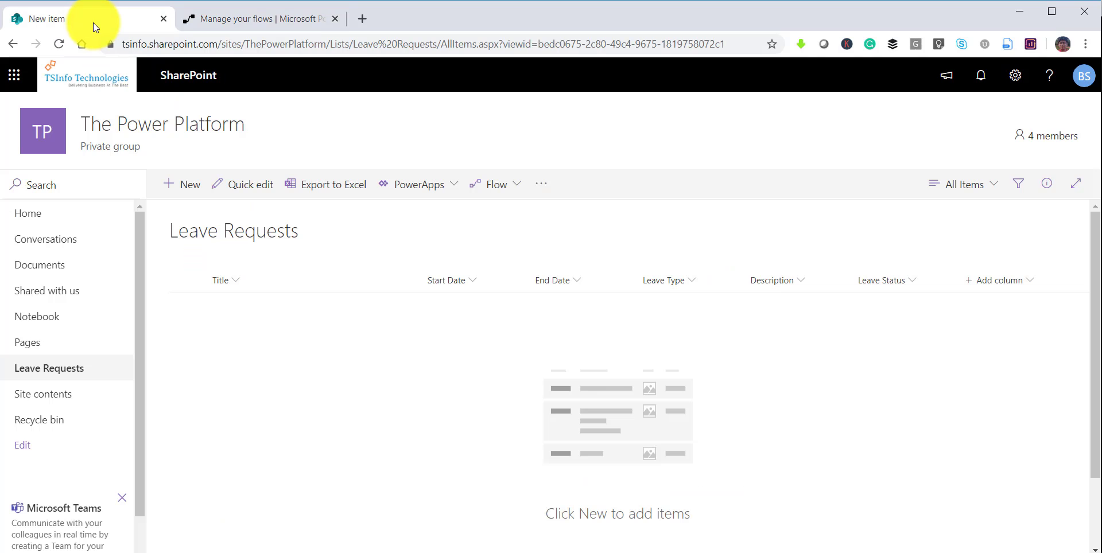
pyautogui.click(515, 184)
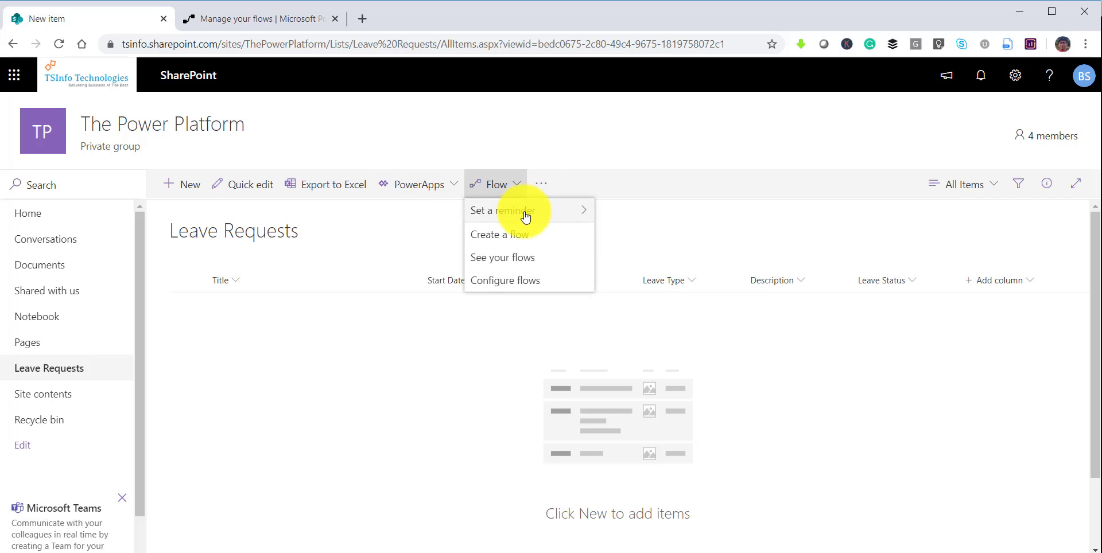
pyautogui.click(528, 246)
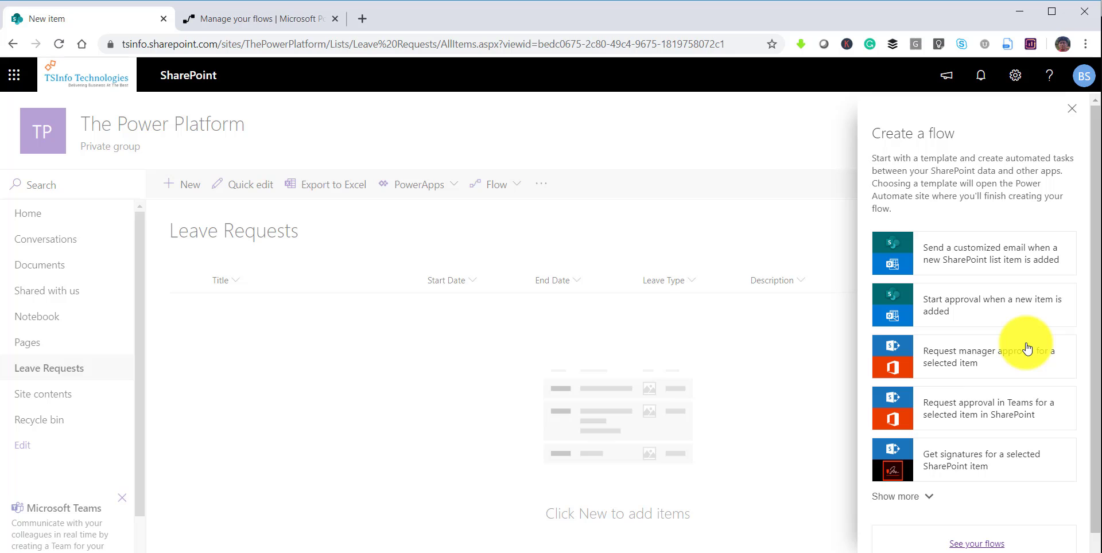
pyautogui.click(973, 362)
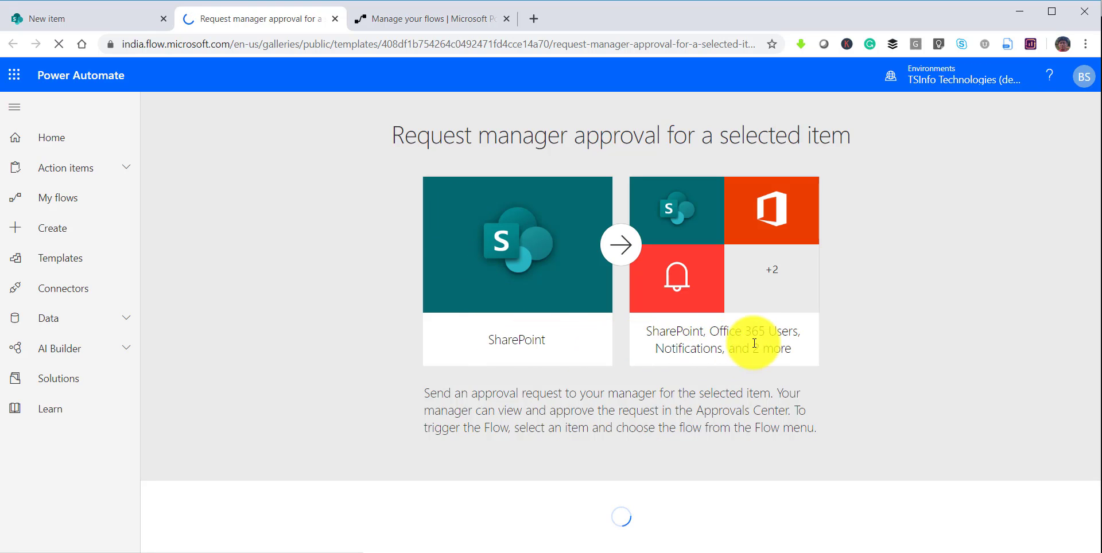
# Step: Review the template's connections and create the Request manager approval flow
pyautogui.scroll(-3, 663, 336)
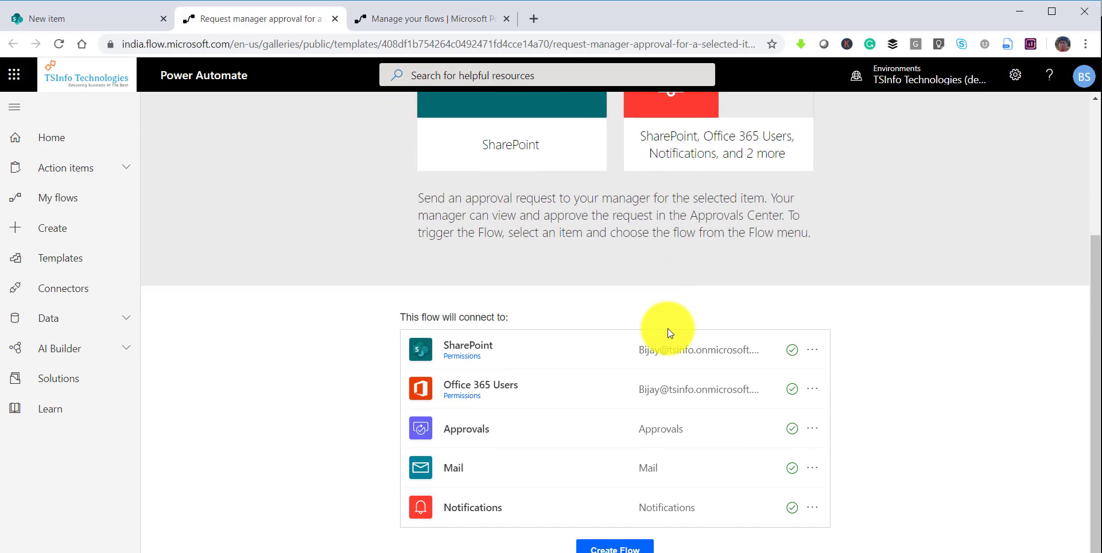
pyautogui.scroll(3, 668, 332)
pyautogui.scroll(-3, 706, 344)
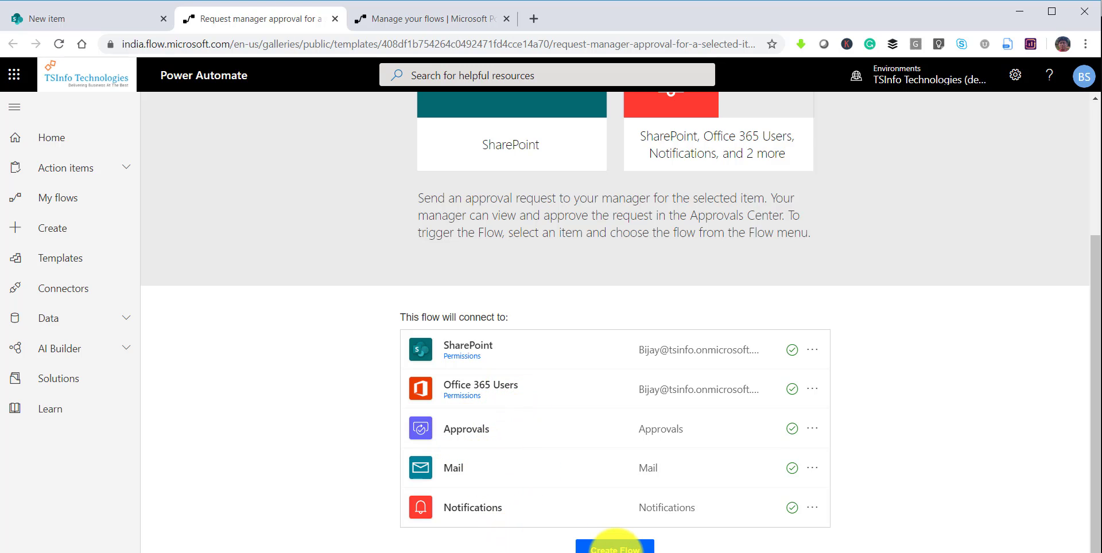
pyautogui.click(615, 548)
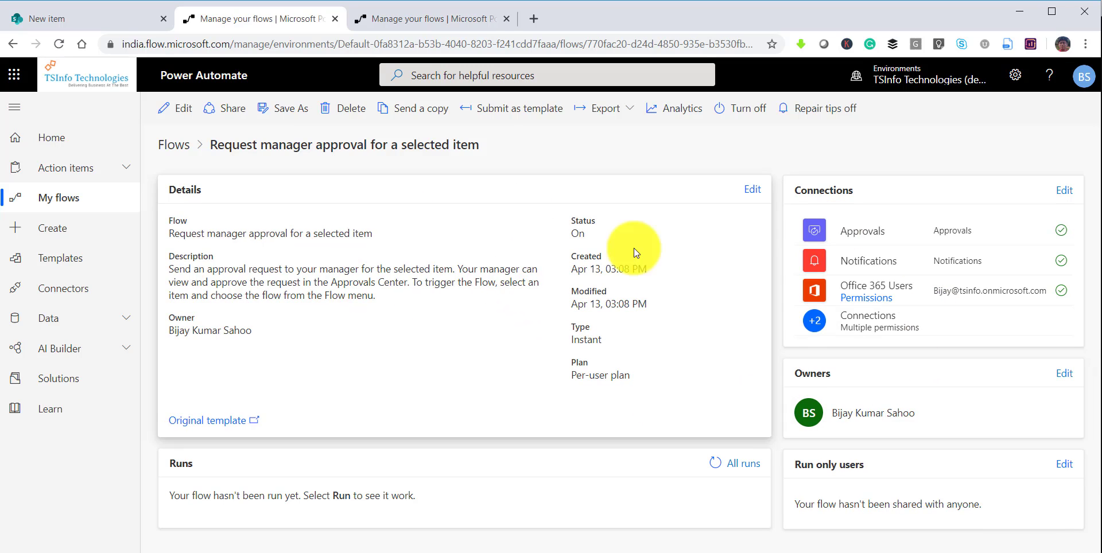
# Step: Open the new flow in the editor and review the For a selected item trigger and Get item step
pyautogui.click(181, 109)
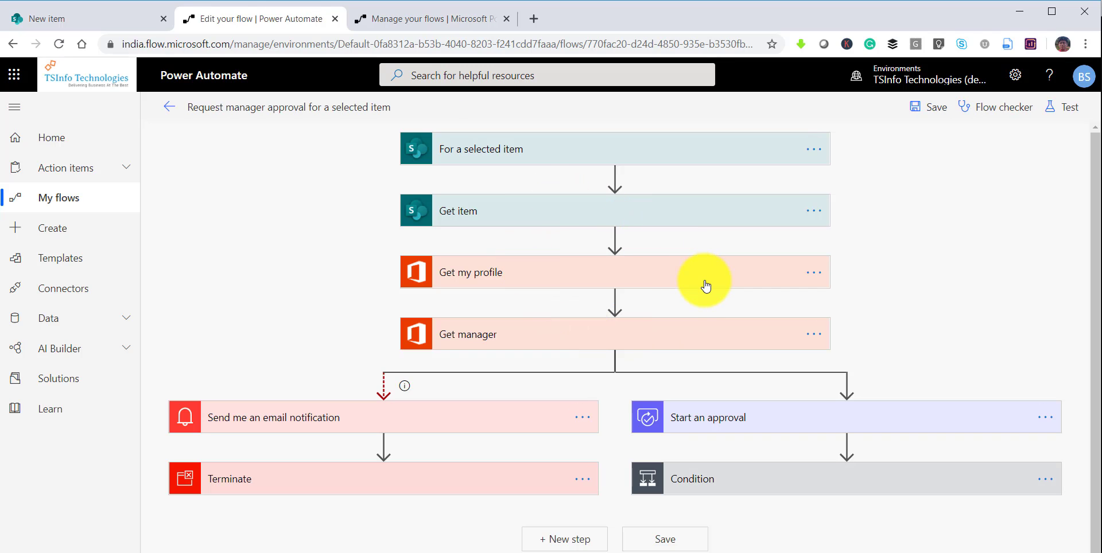
pyautogui.click(540, 151)
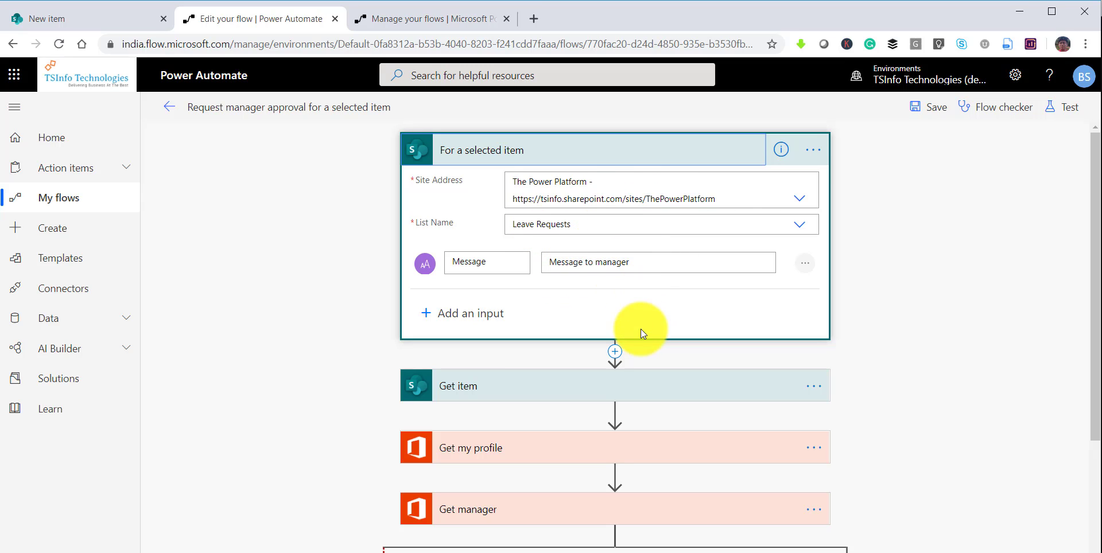
pyautogui.scroll(-3, 641, 329)
pyautogui.click(591, 225)
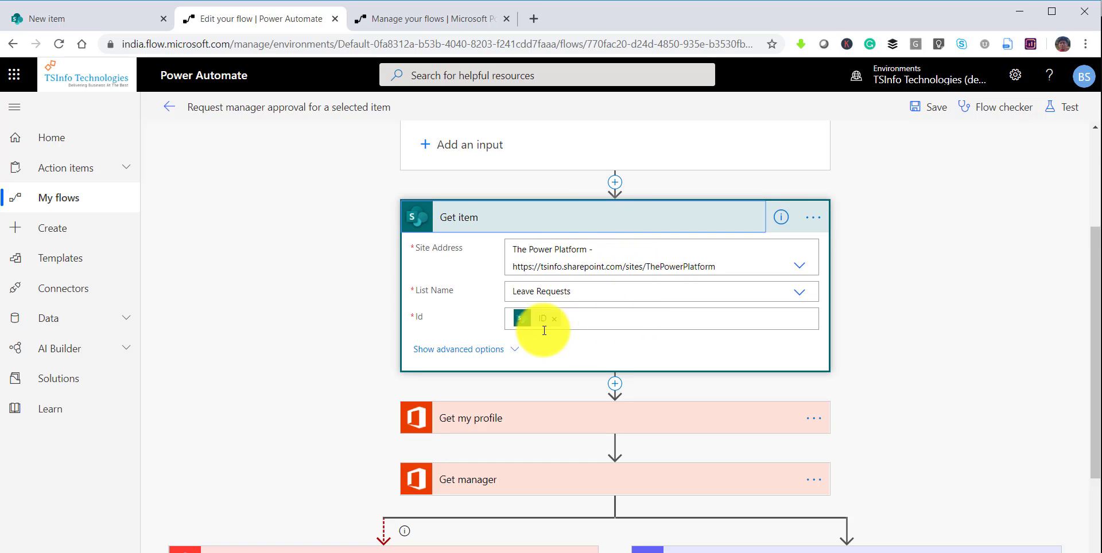
pyautogui.click(556, 229)
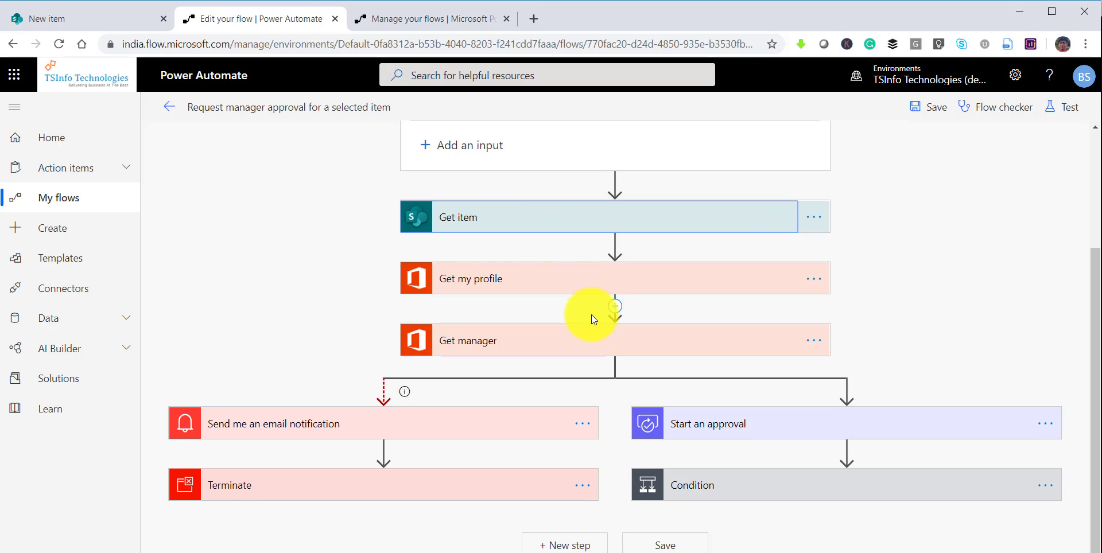
# Step: Review the Get my profile step's advanced options and the Get manager step
pyautogui.click(543, 286)
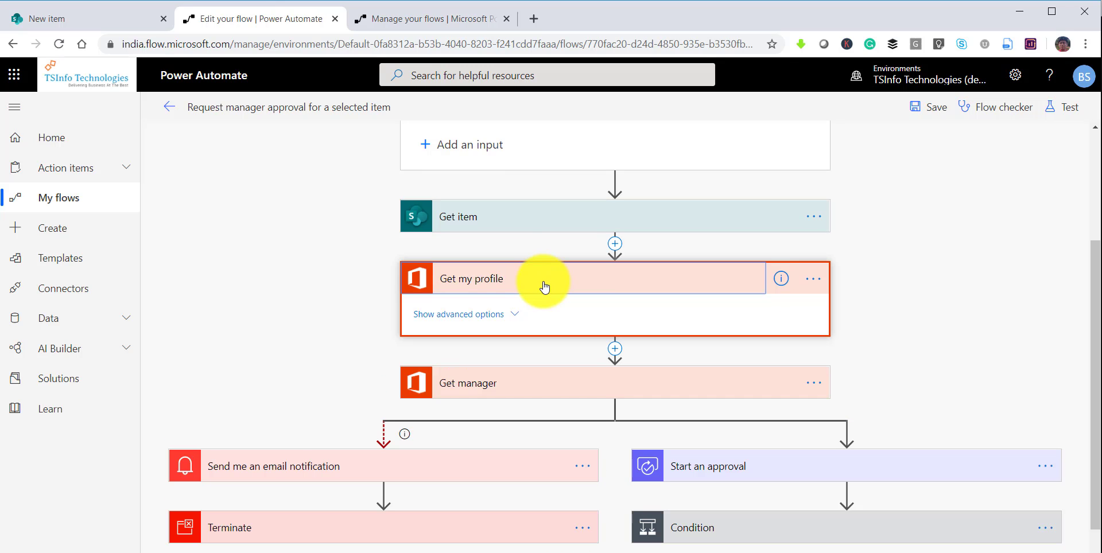
pyautogui.click(519, 317)
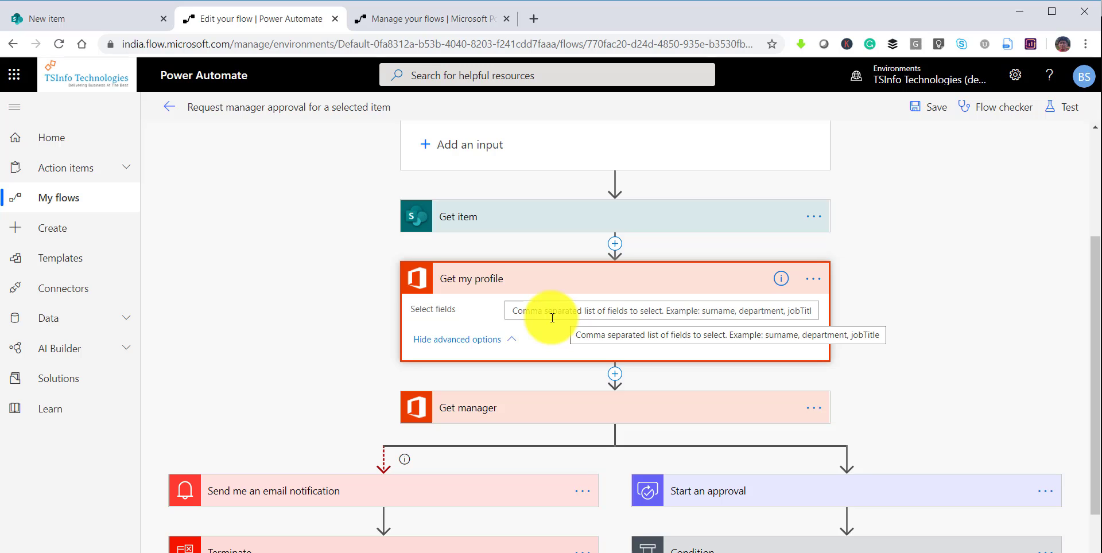
pyautogui.click(513, 339)
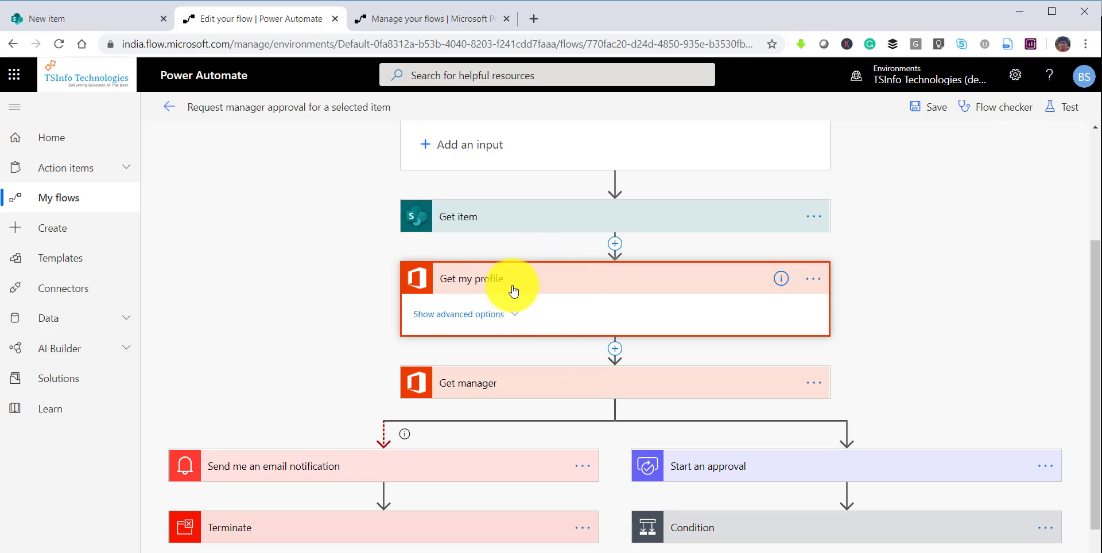
pyautogui.click(589, 379)
pyautogui.scroll(-1, 587, 373)
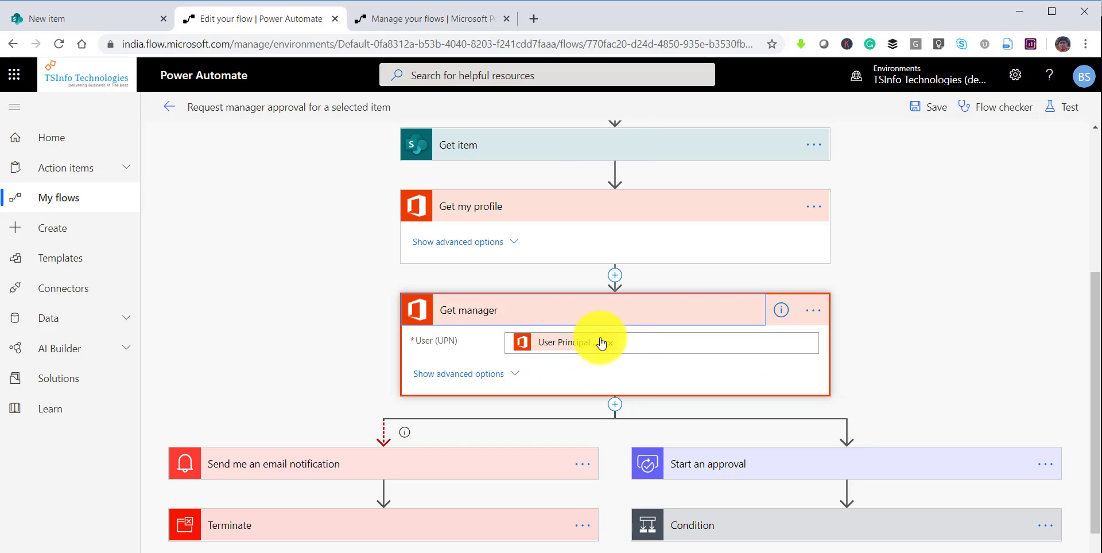
pyautogui.scroll(-1, 611, 374)
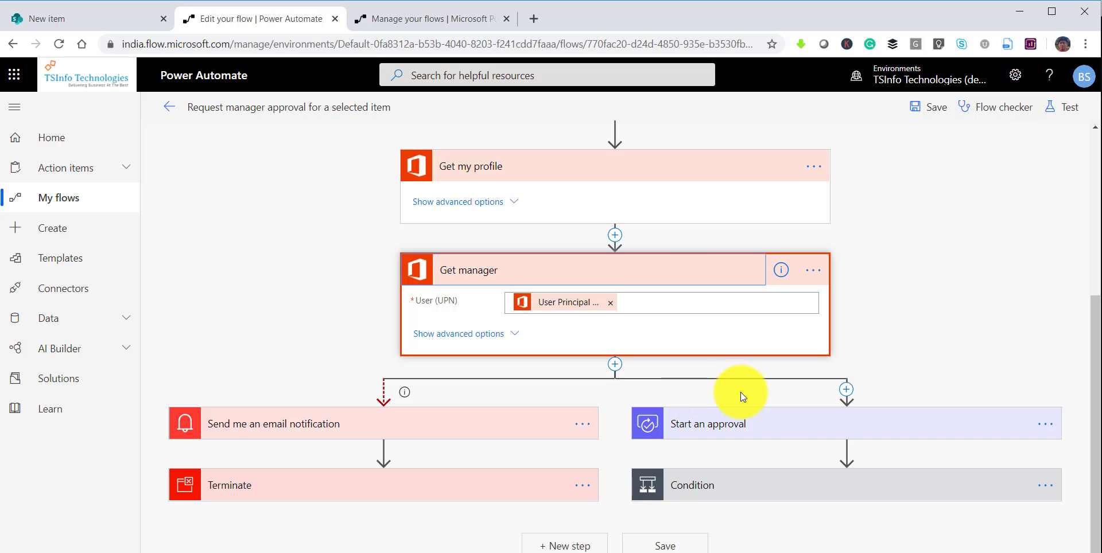
pyautogui.click(753, 426)
pyautogui.scroll(-2, 753, 426)
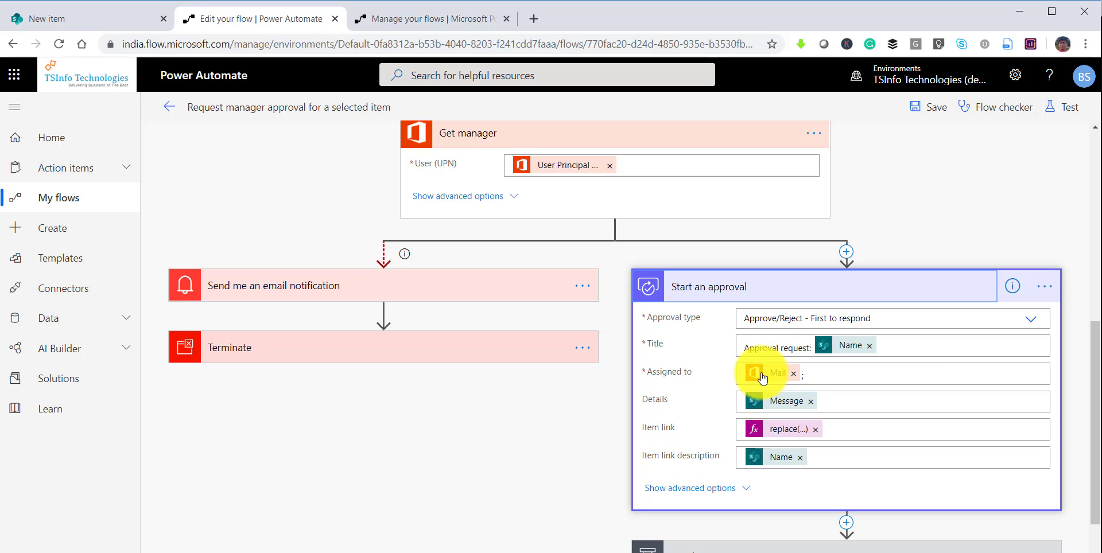
pyautogui.scroll(-1, 525, 308)
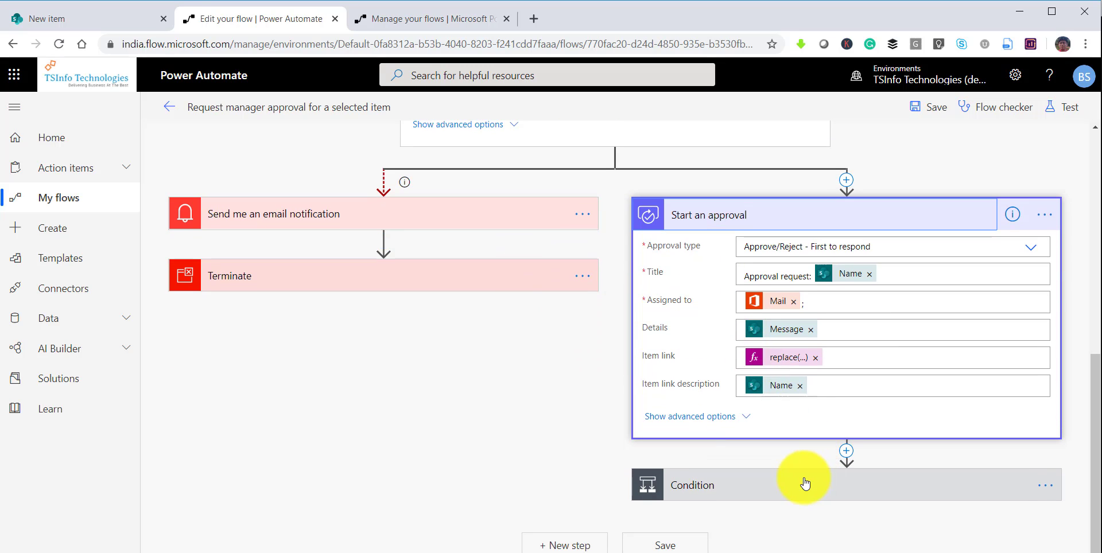
pyautogui.click(809, 470)
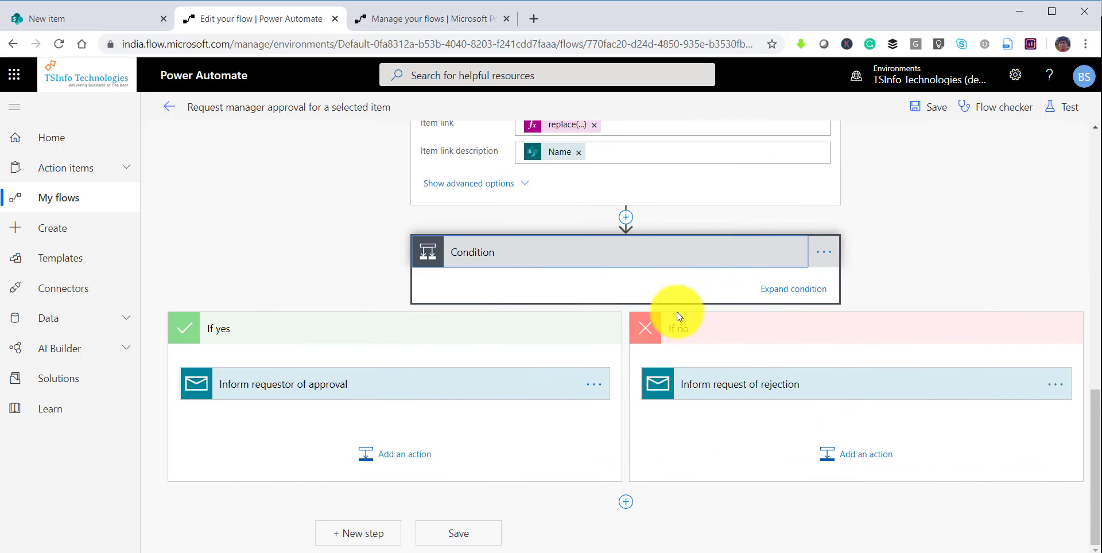
pyautogui.click(773, 395)
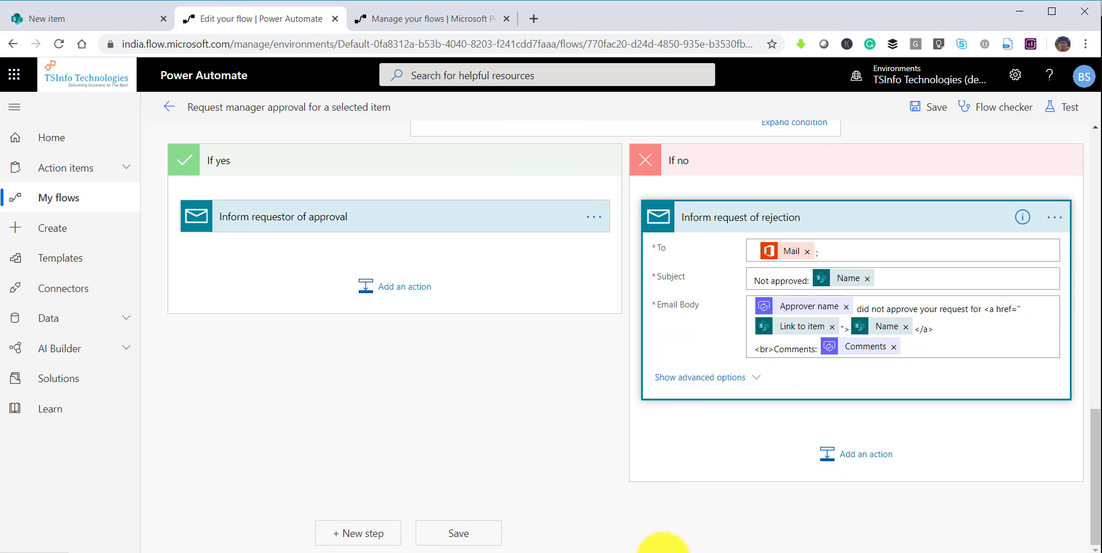
pyautogui.hscroll(-5, 664, 541)
pyautogui.scroll(8, 841, 328)
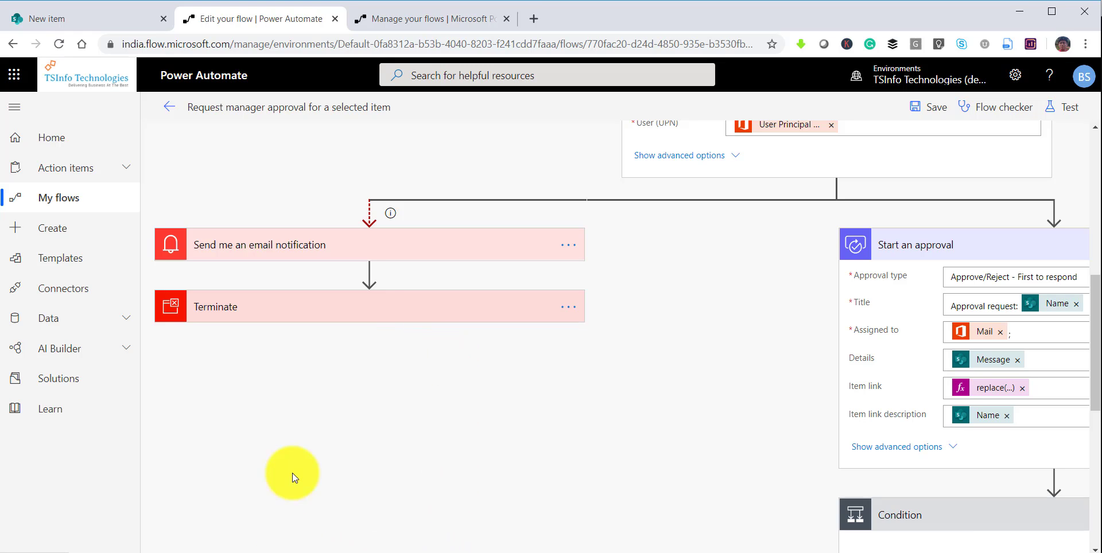
# Step: Leave the editor without saving, delete the Request manager approval flow, and close its tabs
pyautogui.click(168, 109)
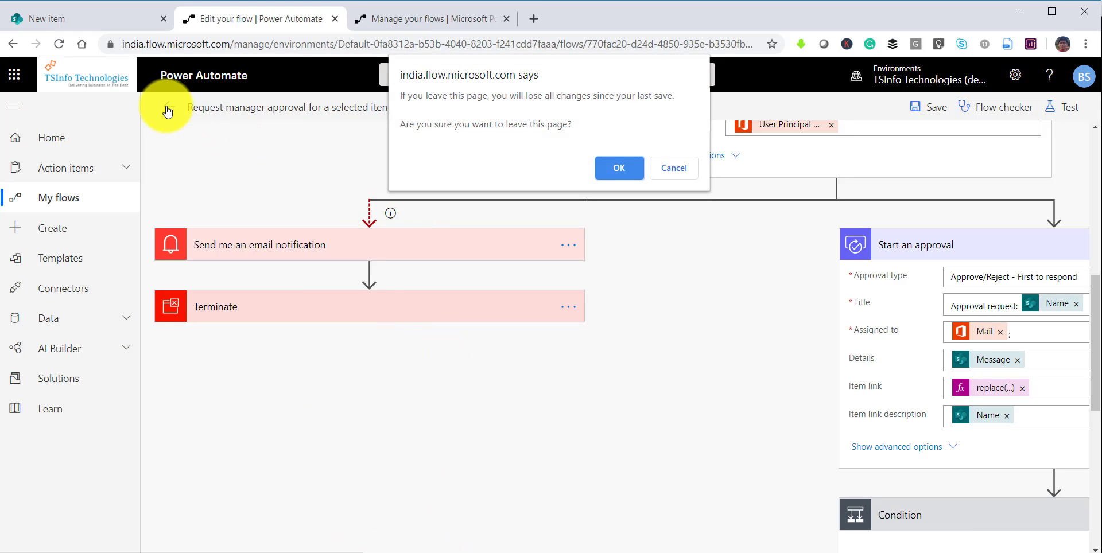
pyautogui.click(598, 170)
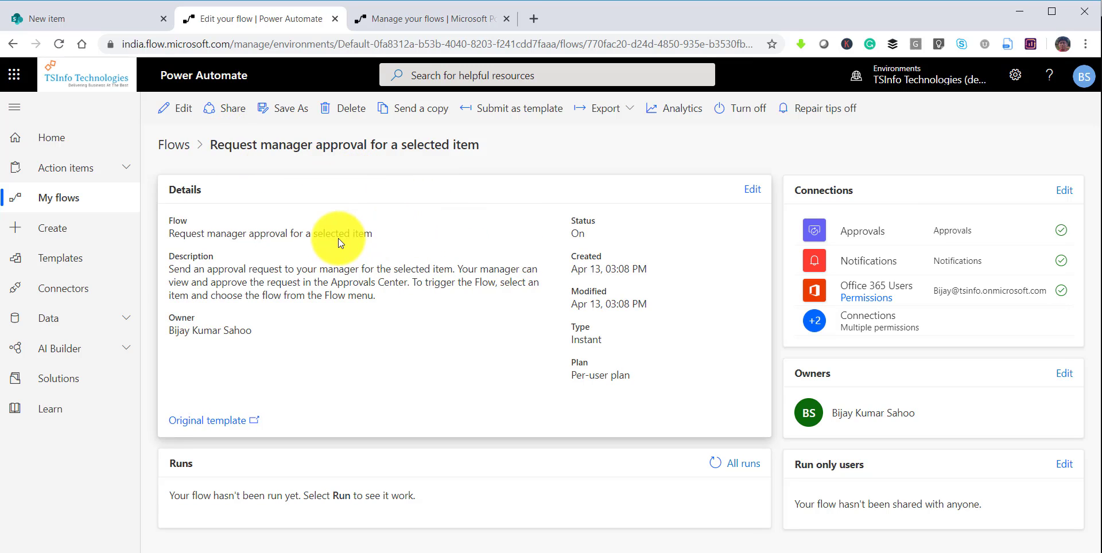
pyautogui.click(351, 112)
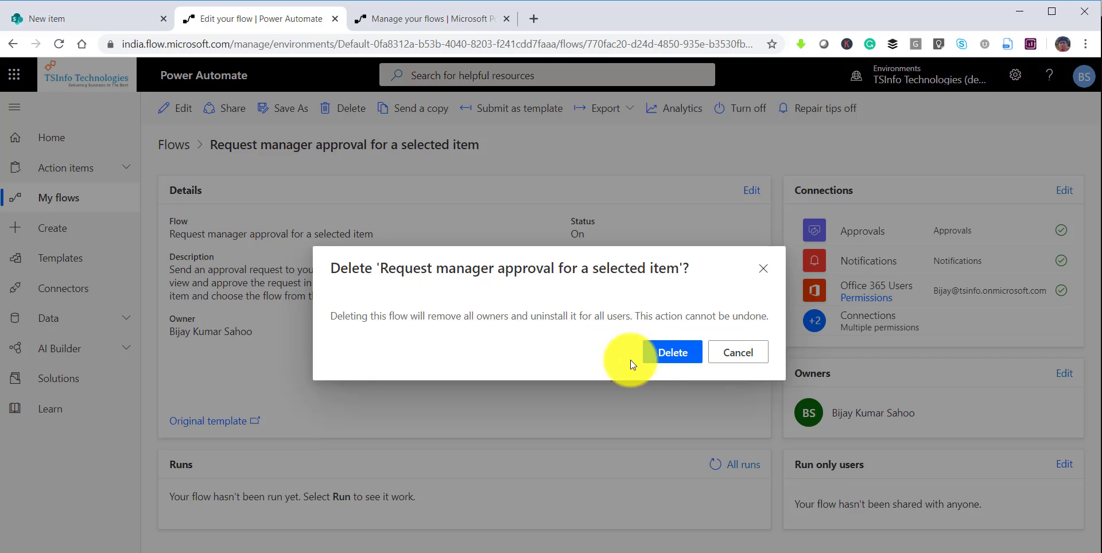
pyautogui.click(669, 361)
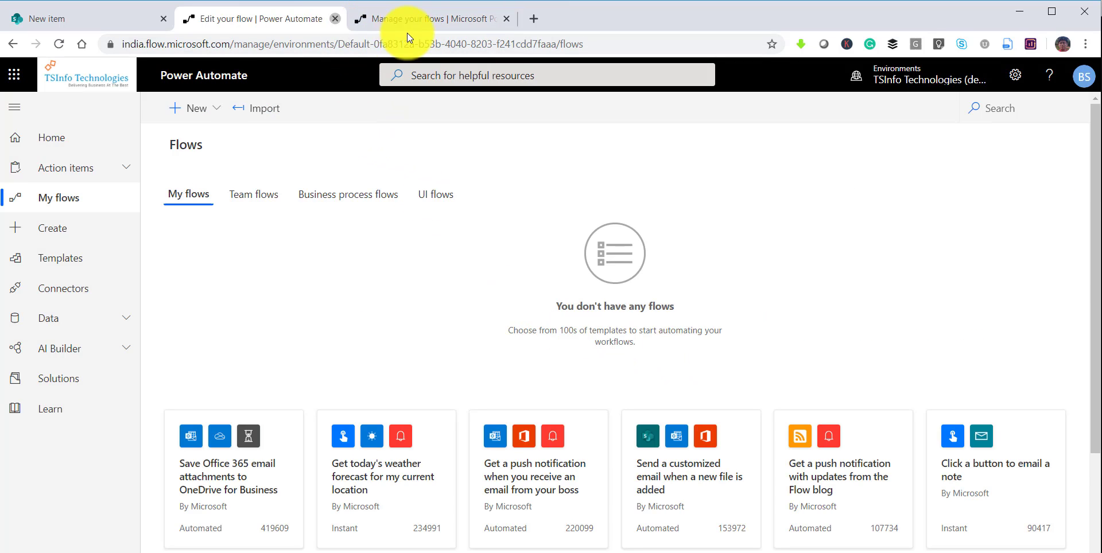
pyautogui.click(335, 19)
pyautogui.click(335, 19)
# Step: Reload the Leave Requests list and choose the customized-email-on-new-item flow template
pyautogui.click(307, 44)
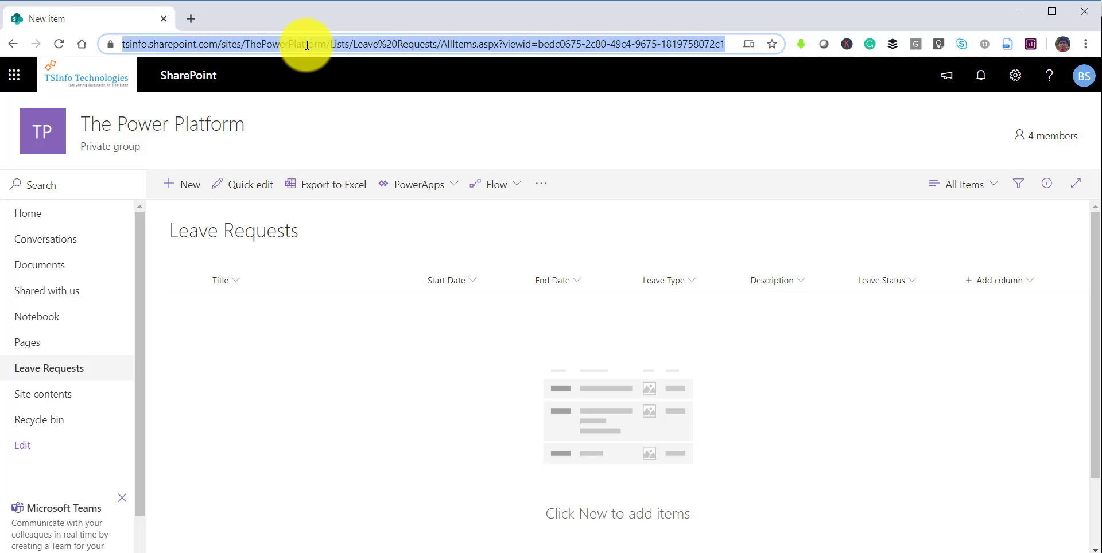
pyautogui.press('Return')
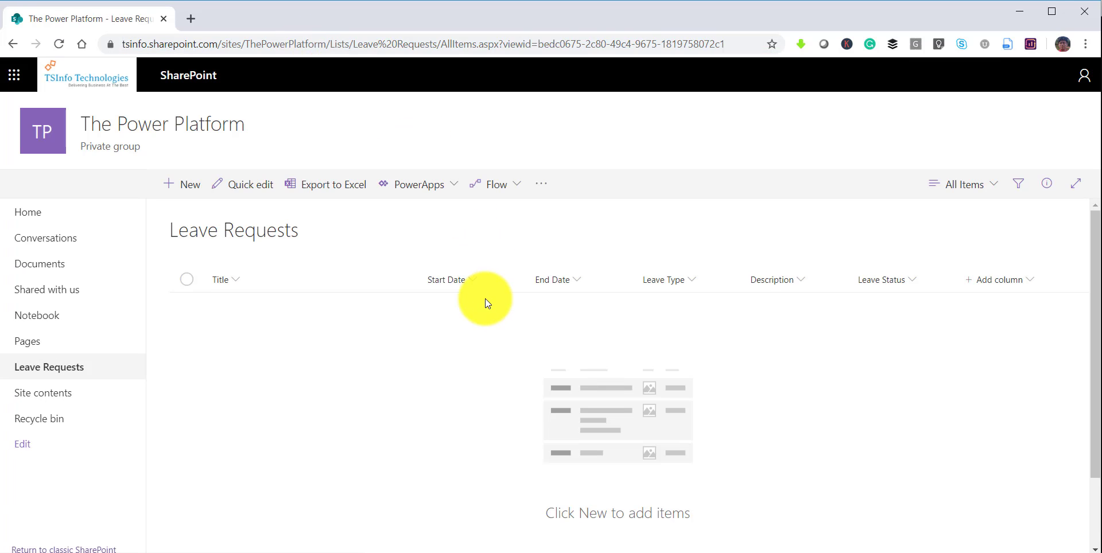
pyautogui.click(516, 186)
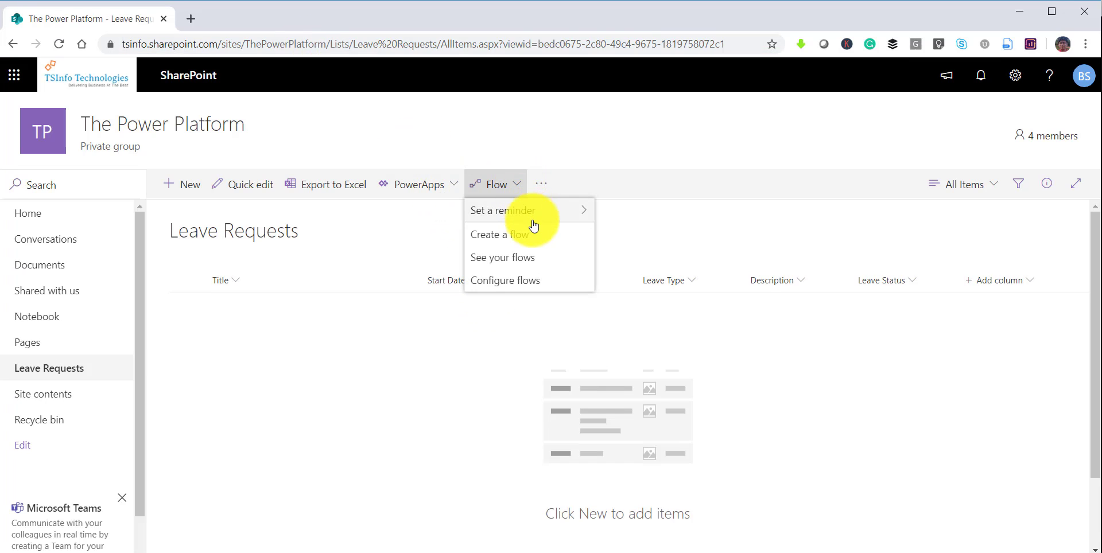
pyautogui.click(535, 239)
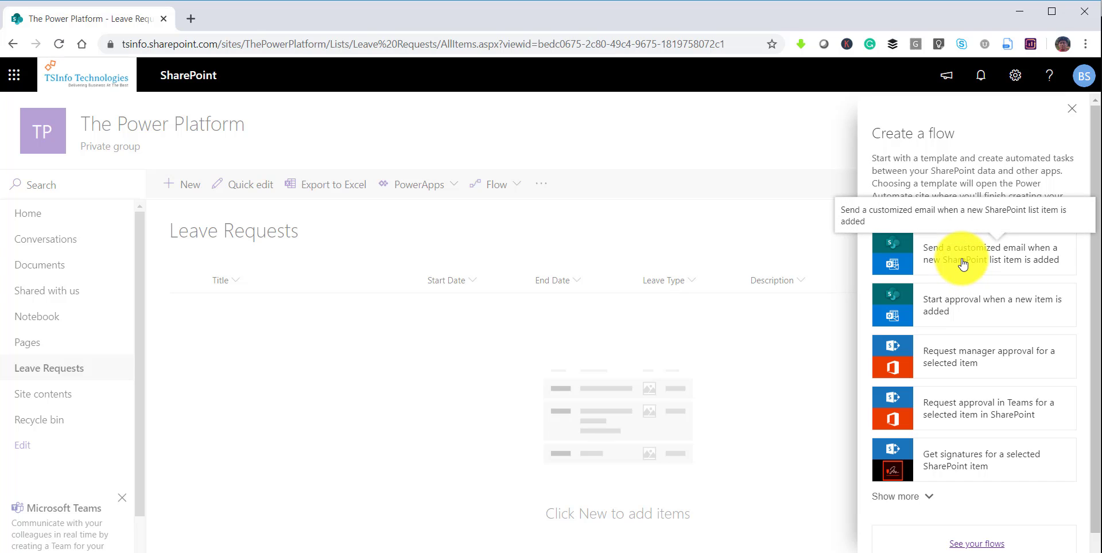
pyautogui.click(963, 264)
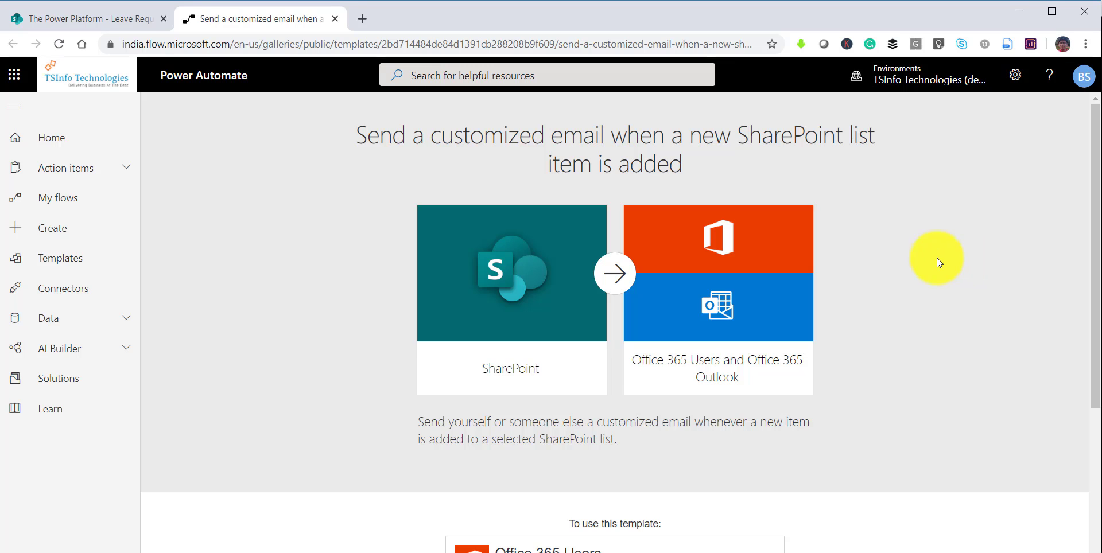
# Step: Create the flow from the customized email template
pyautogui.scroll(-4, 800, 400)
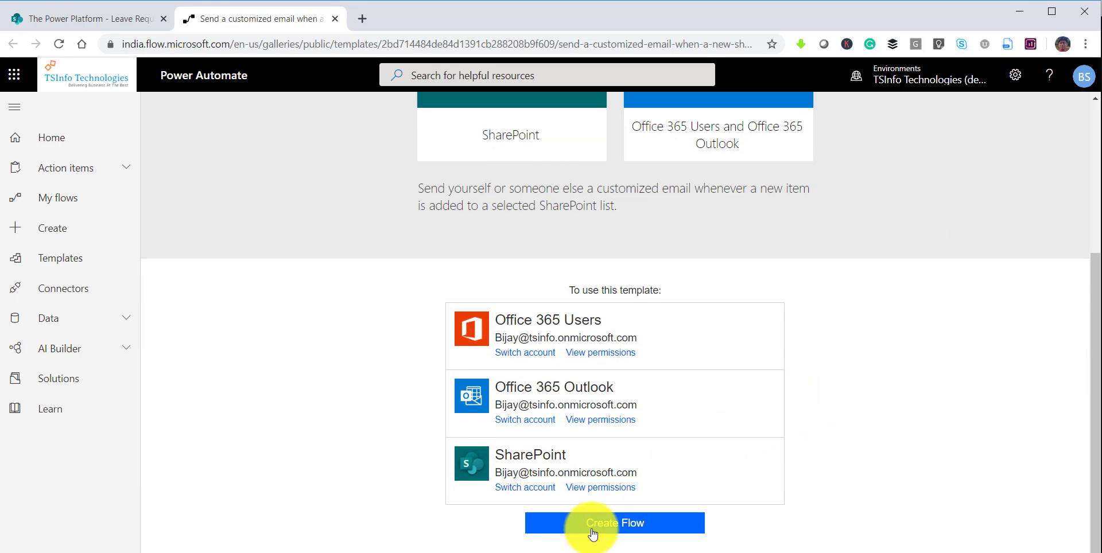
pyautogui.click(593, 533)
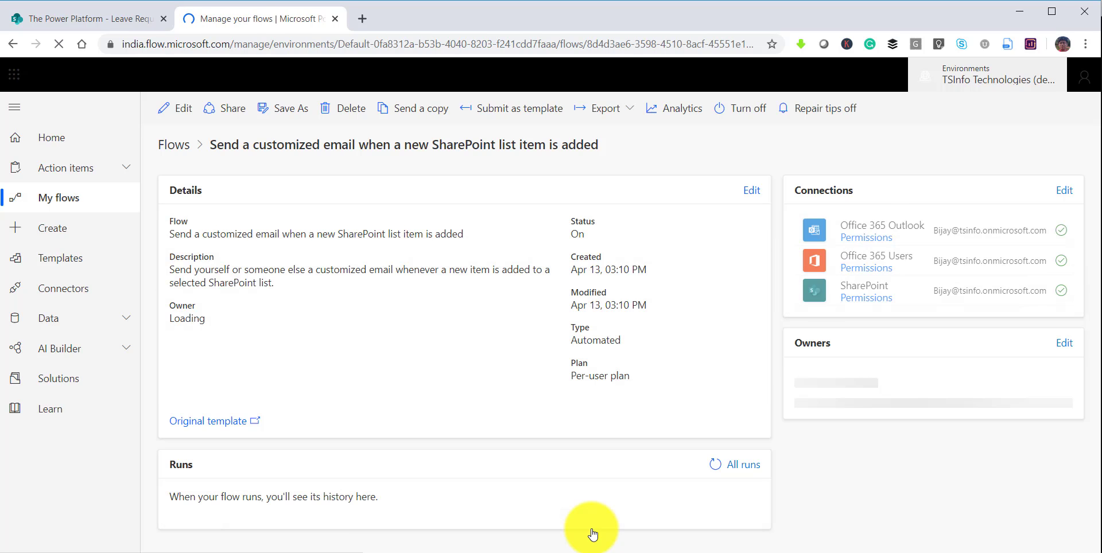
# Step: Review the Get my profile (V2) and Send Email steps, including the recipient field, and save the flow
pyautogui.click(178, 109)
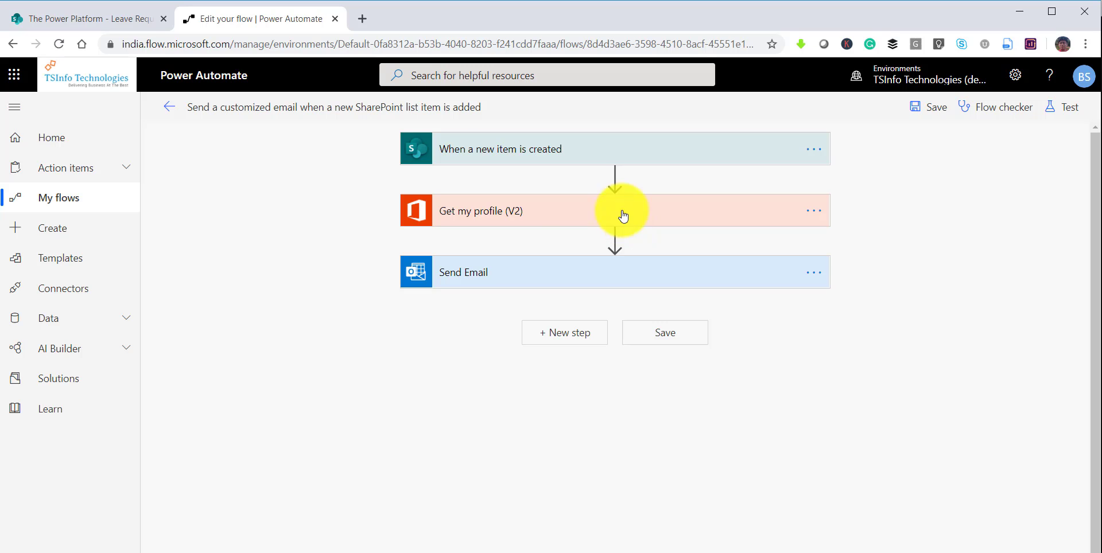
pyautogui.click(509, 221)
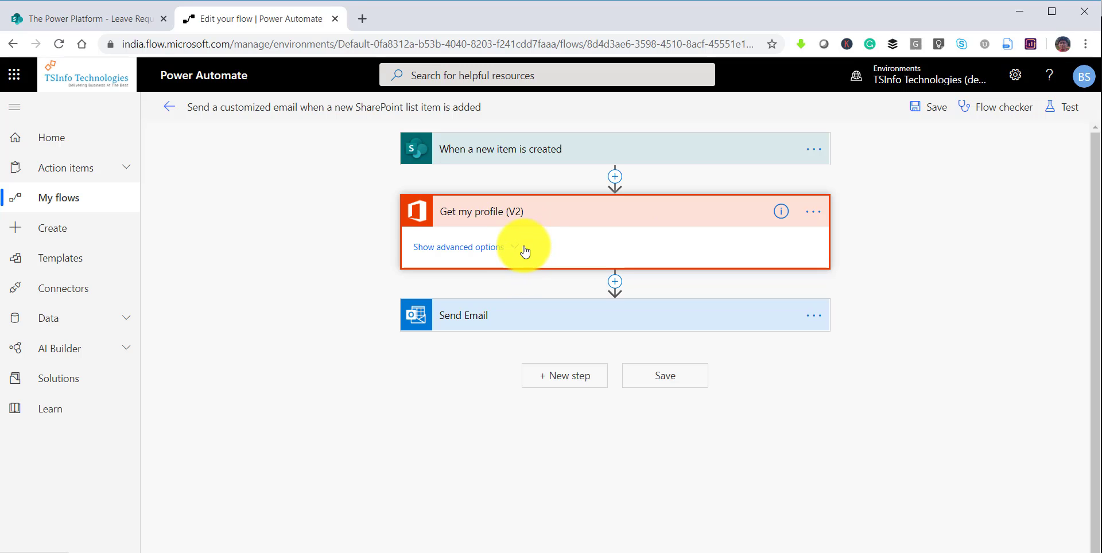
pyautogui.click(521, 224)
pyautogui.click(533, 275)
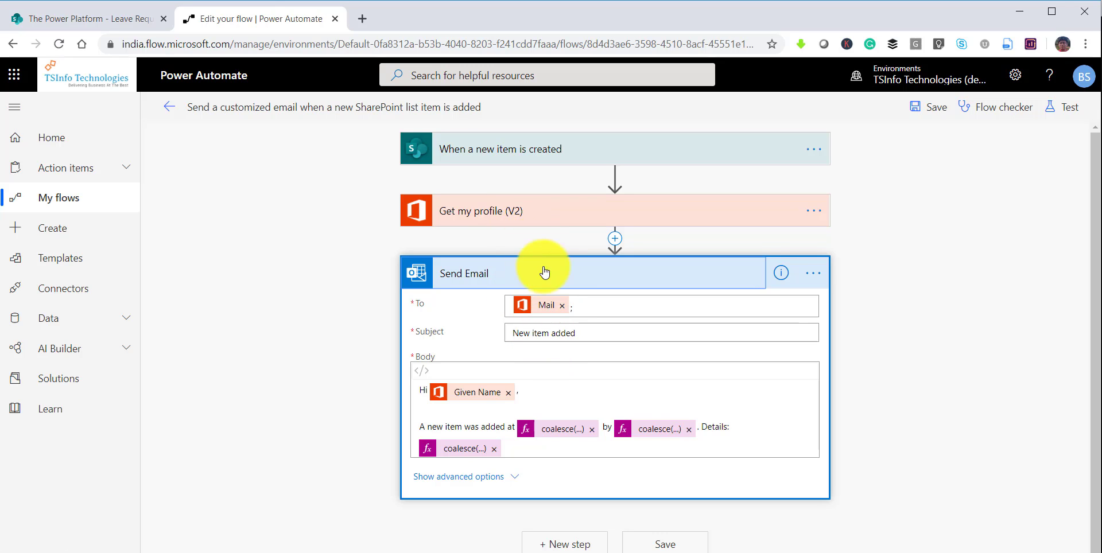
pyautogui.click(545, 220)
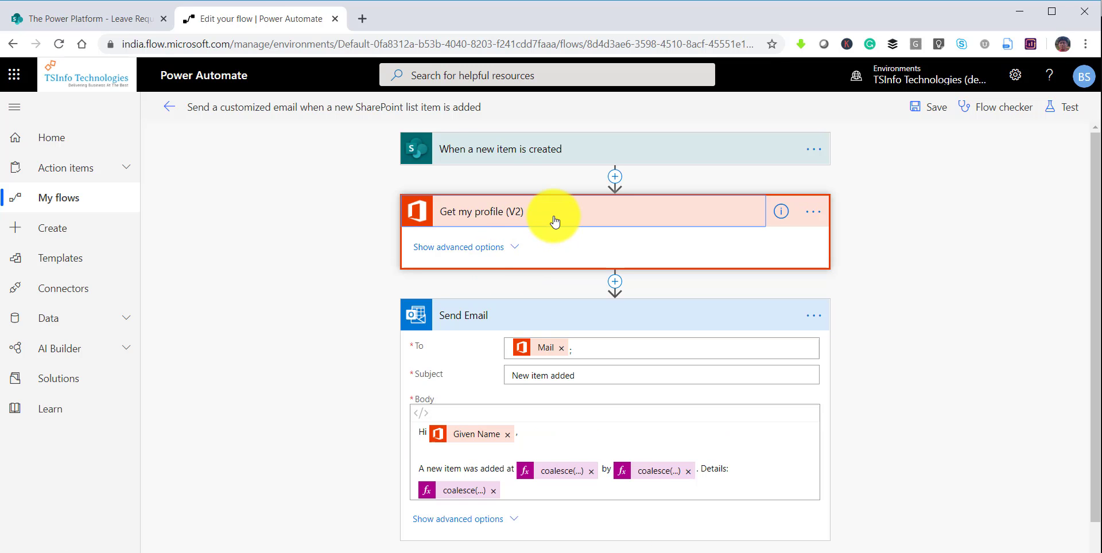
pyautogui.click(511, 221)
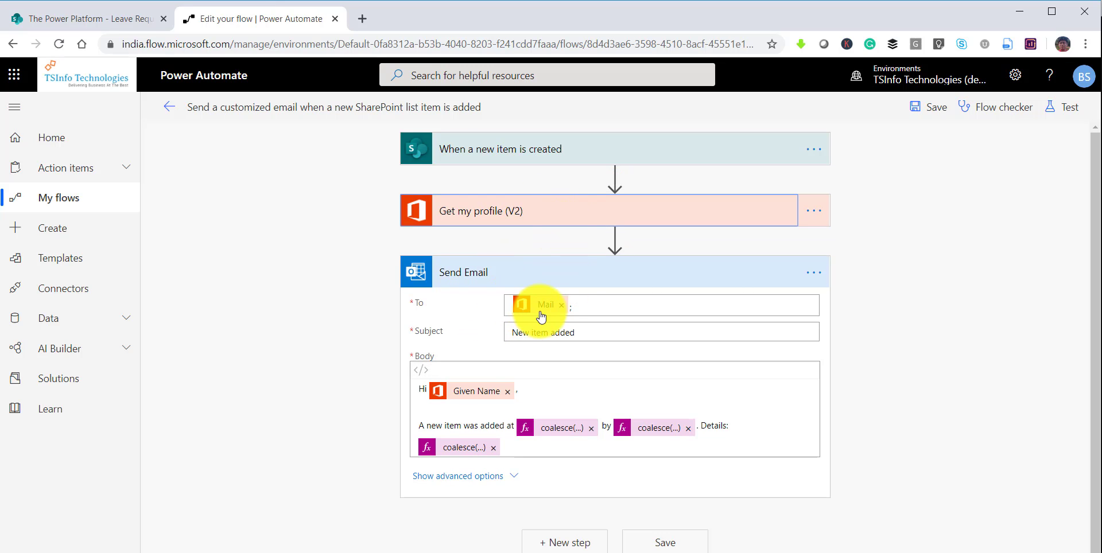
pyautogui.click(574, 309)
pyautogui.click(609, 277)
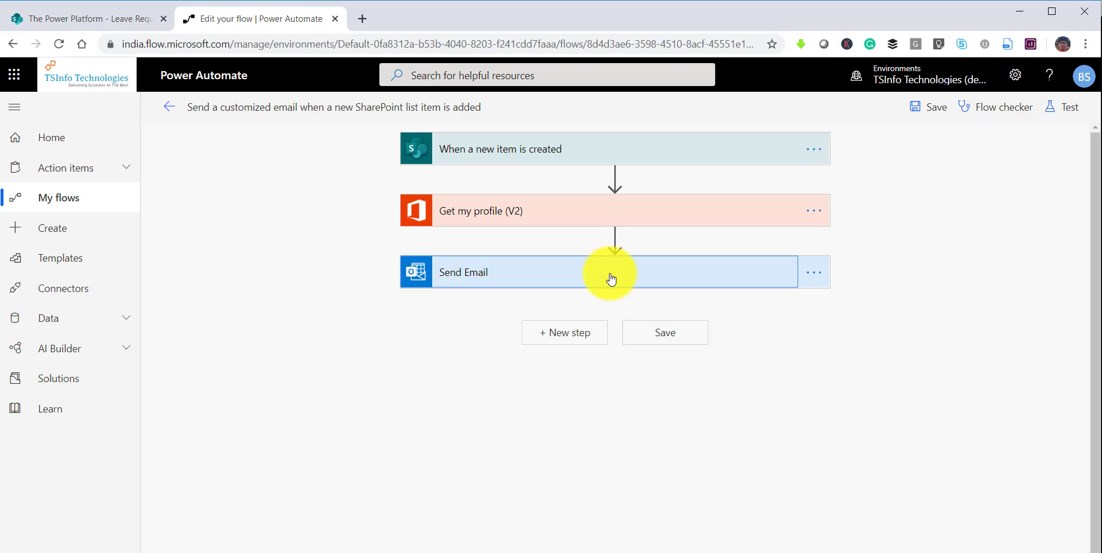
pyautogui.click(927, 106)
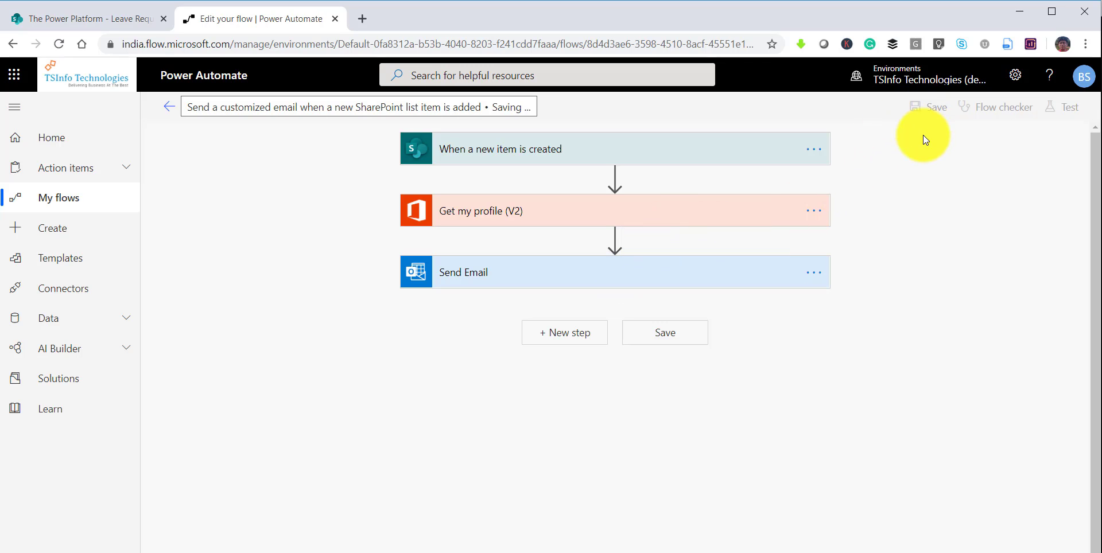
# Step: Add a Leave Requests item titled 'Leave request', then return to the flow's details page
pyautogui.click(167, 107)
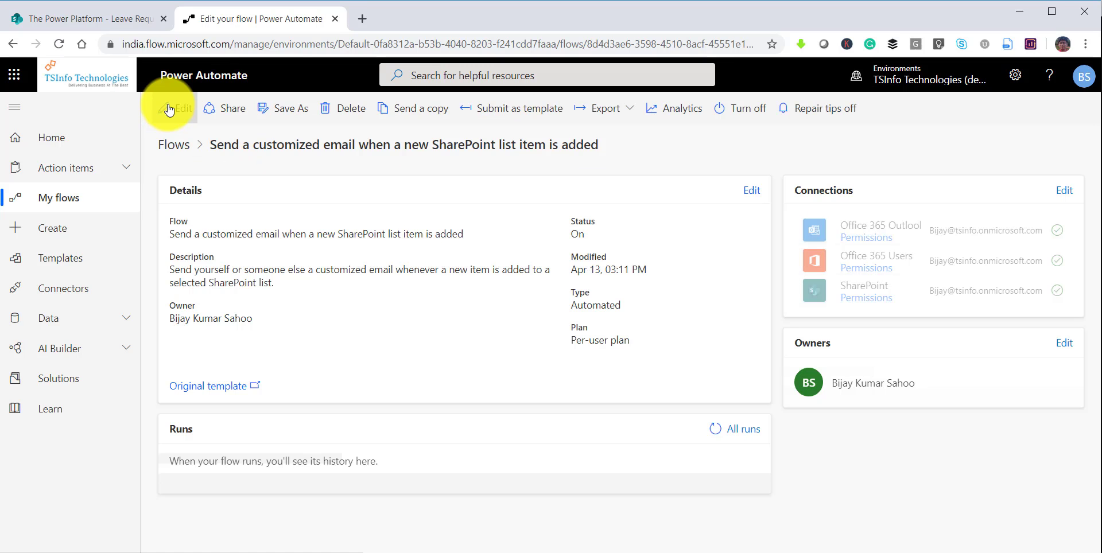
pyautogui.click(122, 13)
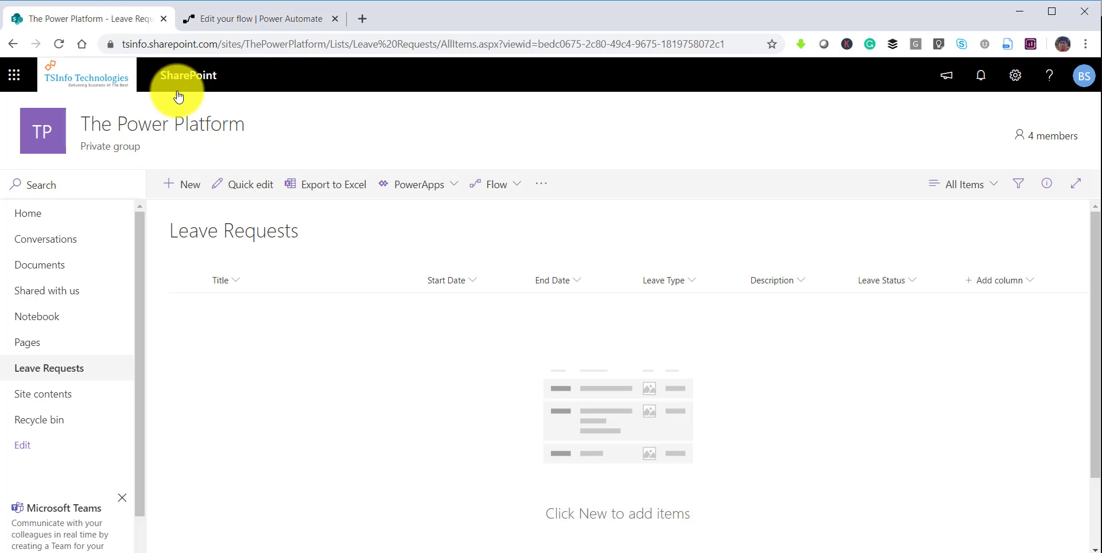
pyautogui.click(195, 193)
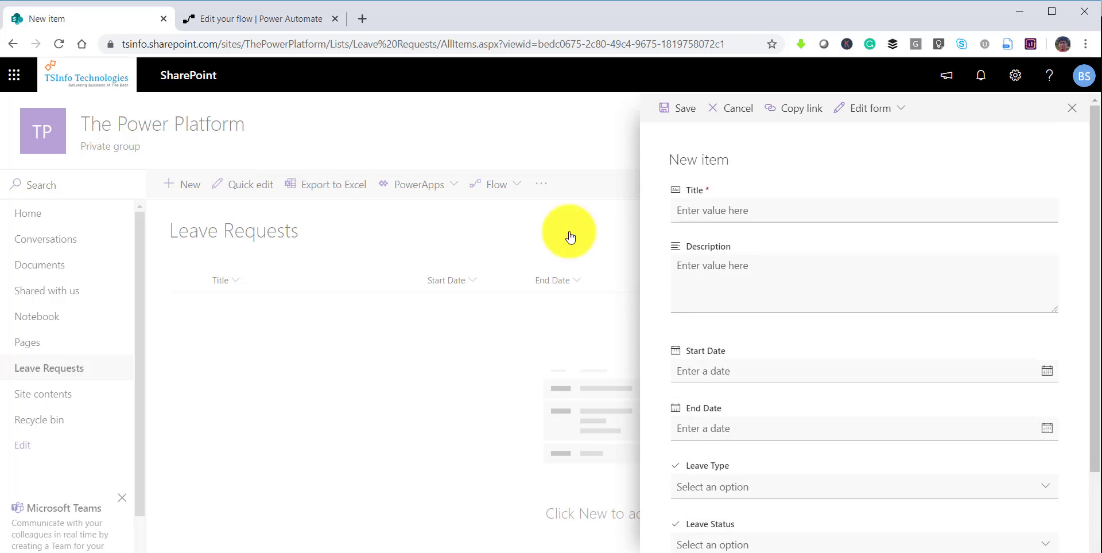
pyautogui.click(681, 213)
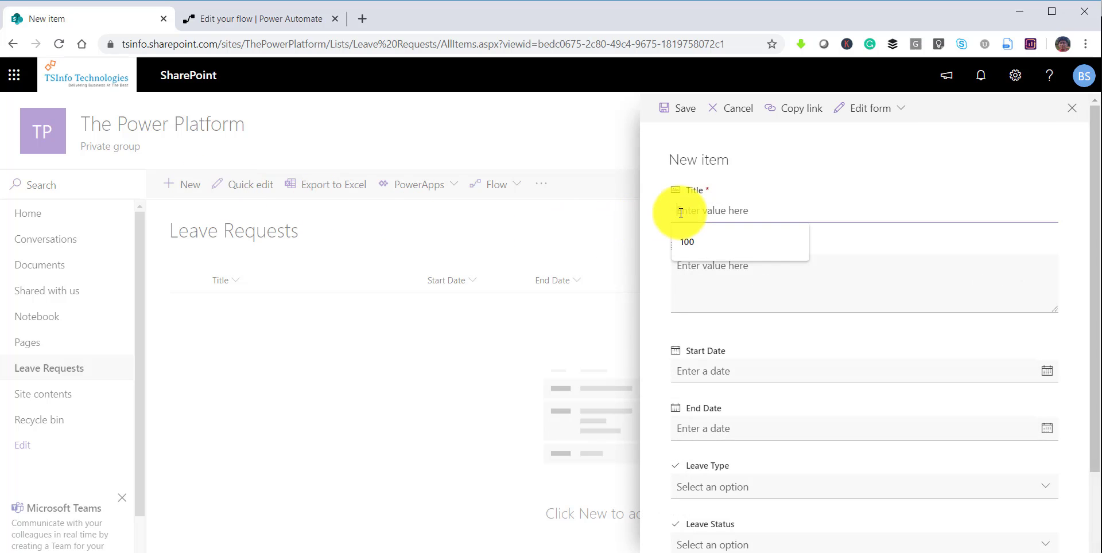
pyautogui.write('Leave request')
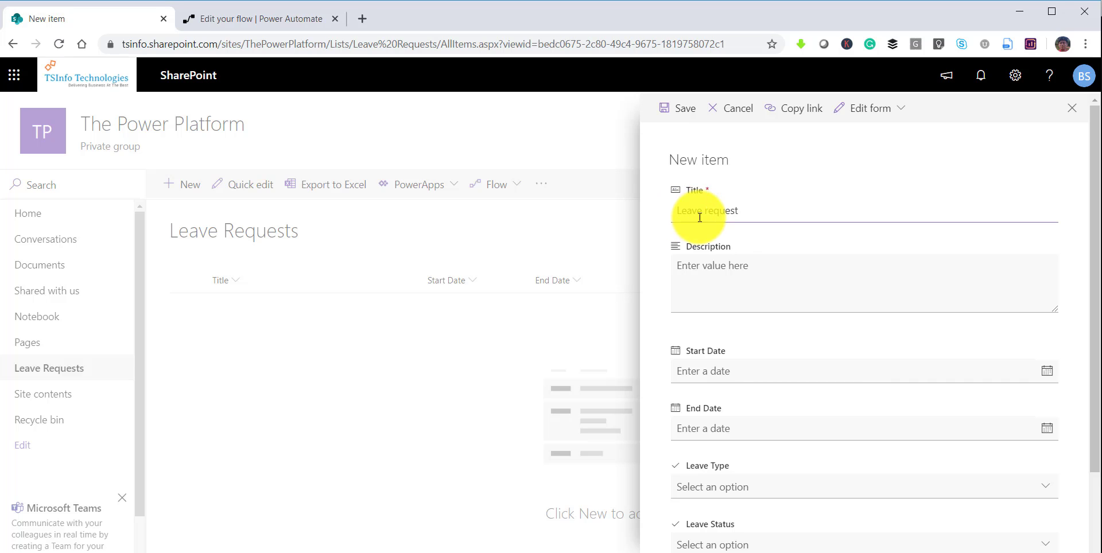
pyautogui.scroll(-2, 695, 390)
pyautogui.click(683, 535)
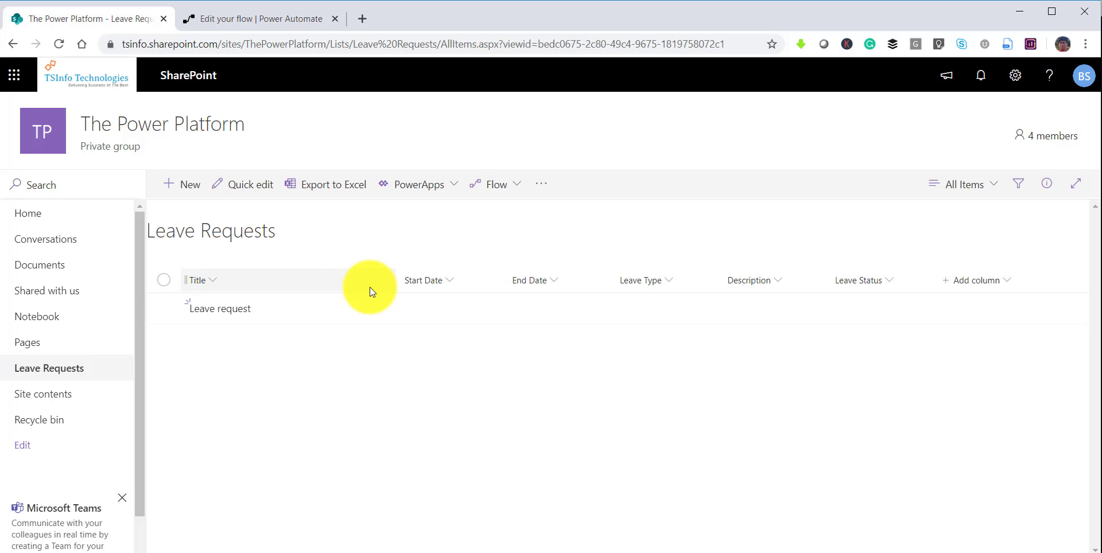
pyautogui.click(254, 14)
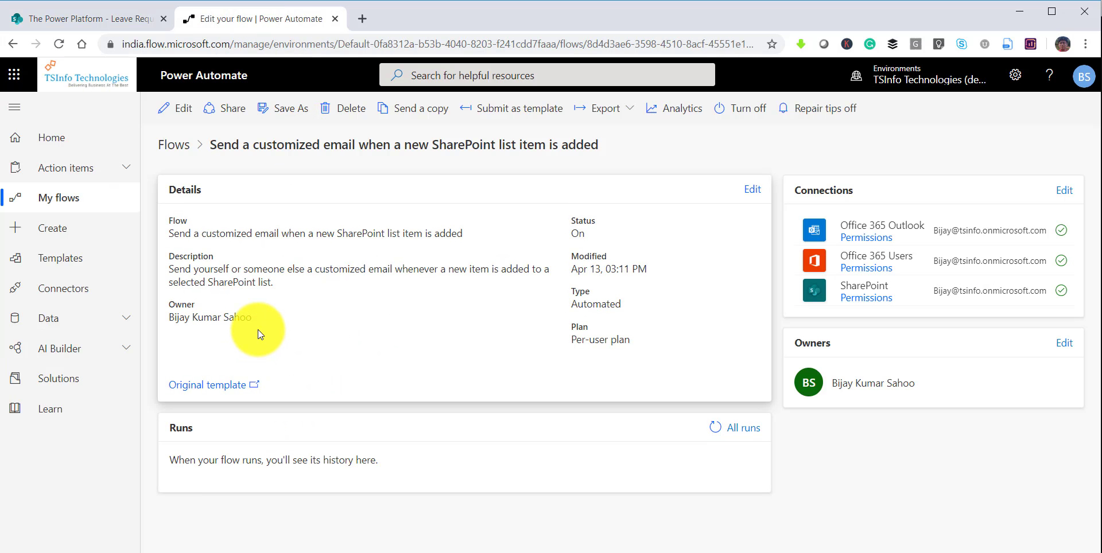
# Step: Reload the email flow's details to see its succeeded run, then open the Office 365 app launcher
pyautogui.click(342, 43)
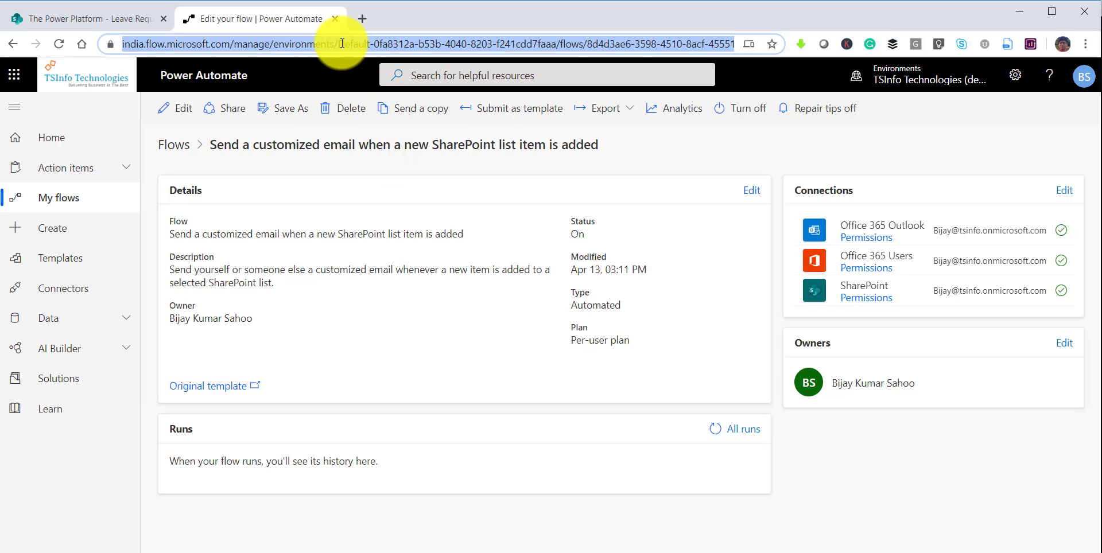
pyautogui.press('Return')
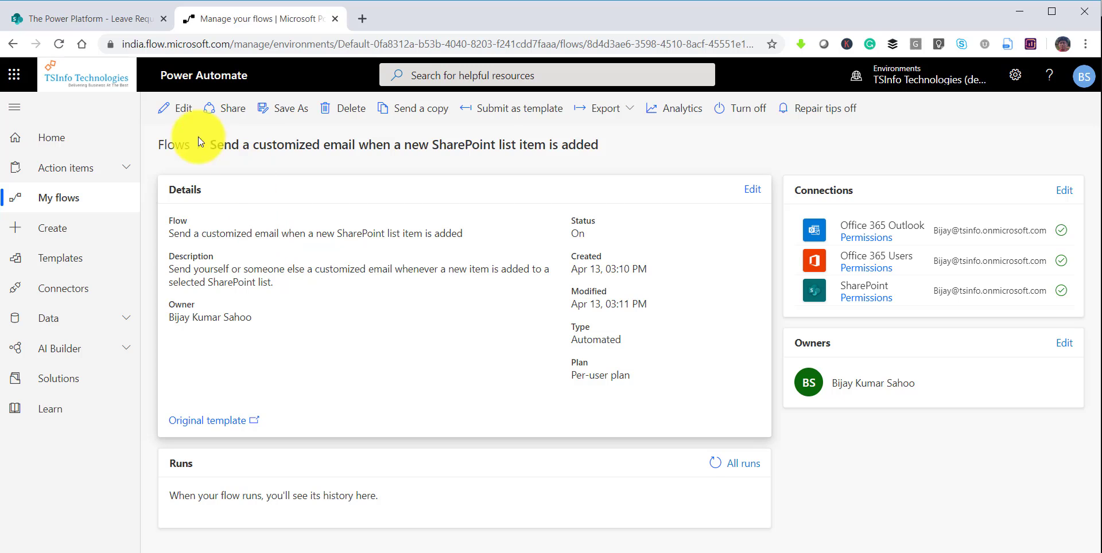
pyautogui.click(175, 144)
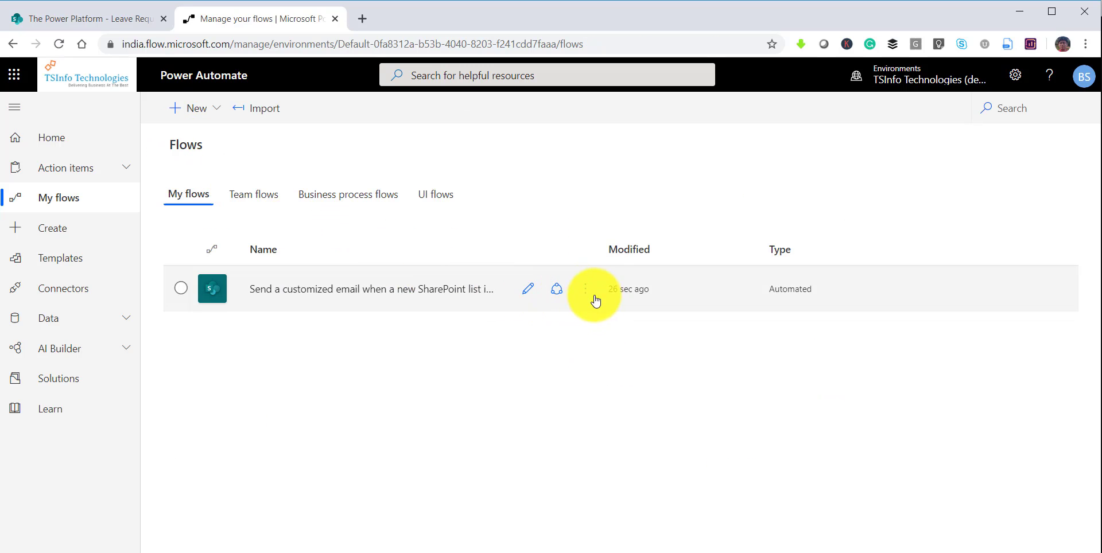
pyautogui.click(584, 291)
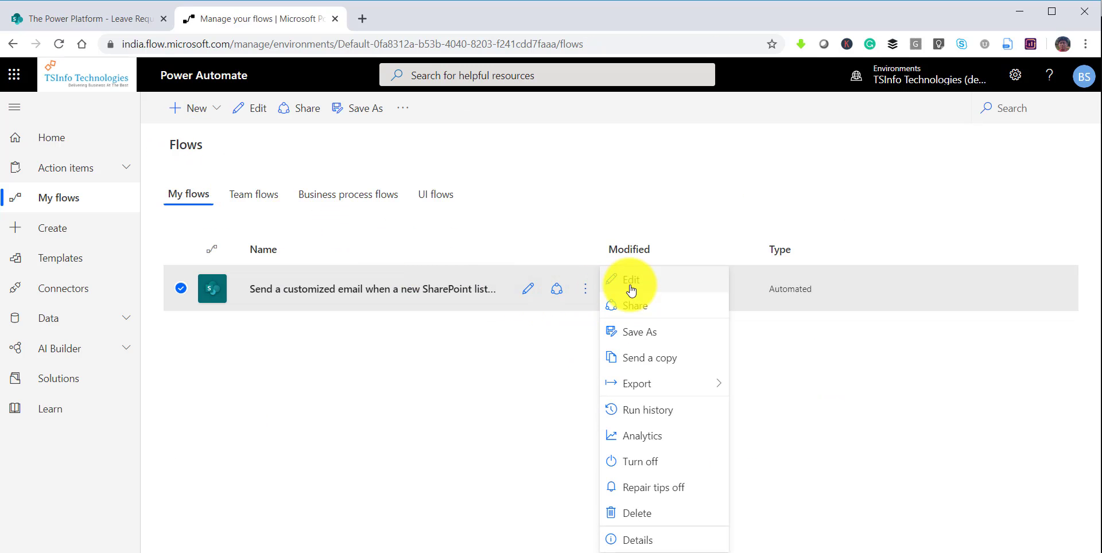
pyautogui.click(631, 281)
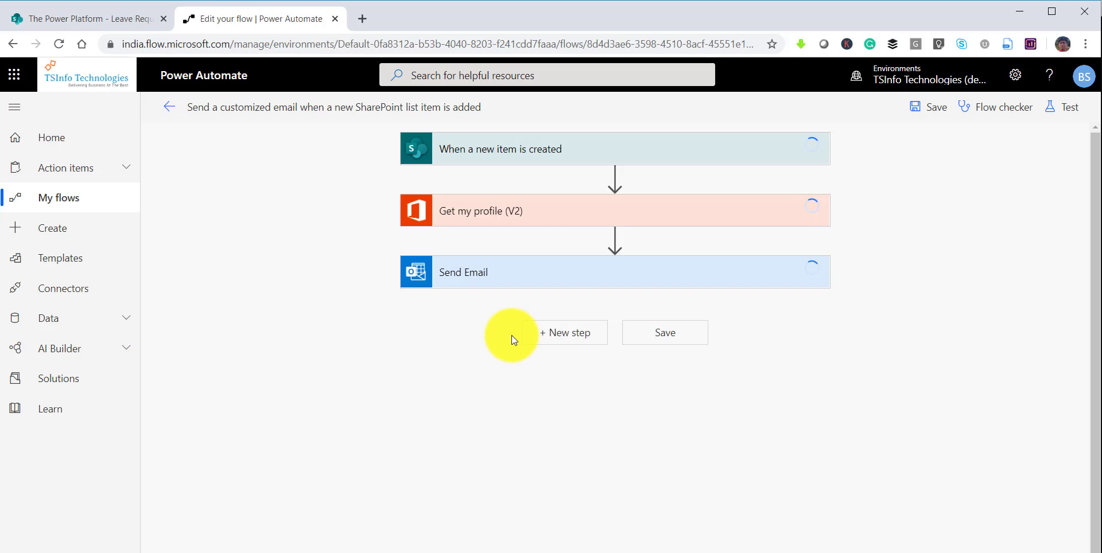
pyautogui.click(77, 200)
pyautogui.click(299, 293)
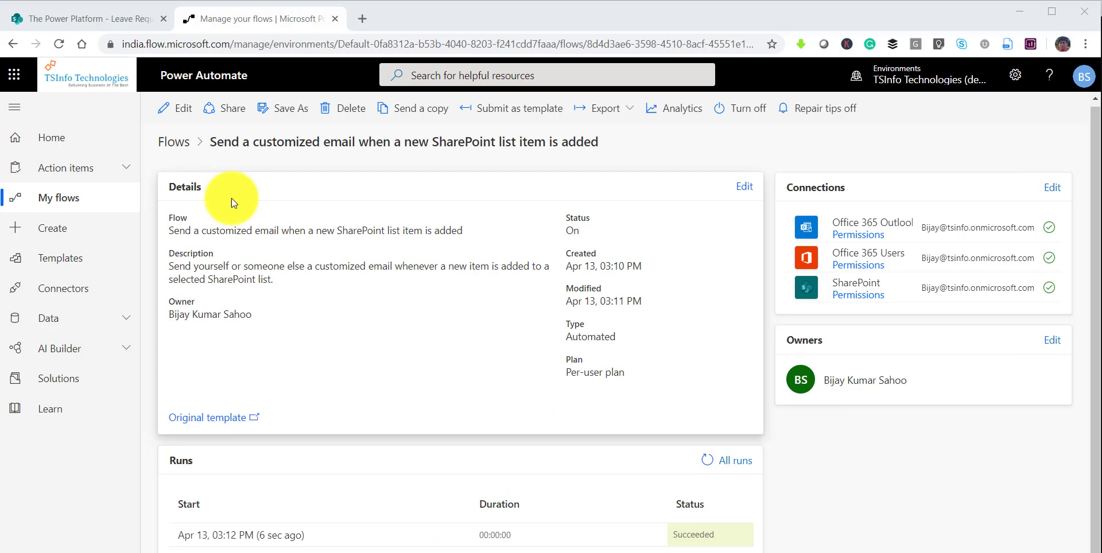
pyautogui.click(14, 75)
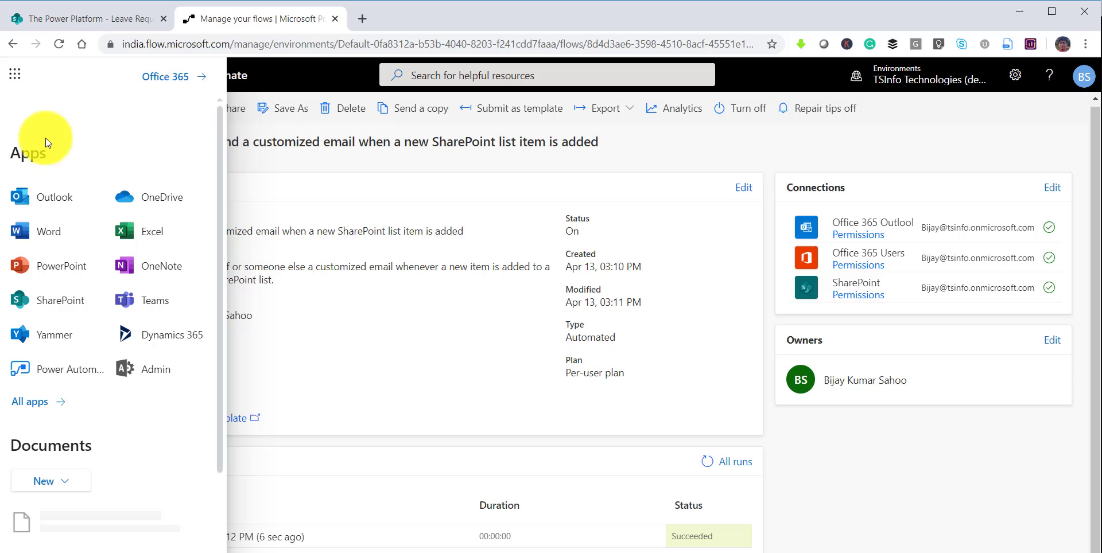
# Step: Read the flow's 'New item added' email in Outlook on the web, then return to the flow
pyautogui.click(46, 195)
pyautogui.click(427, 21)
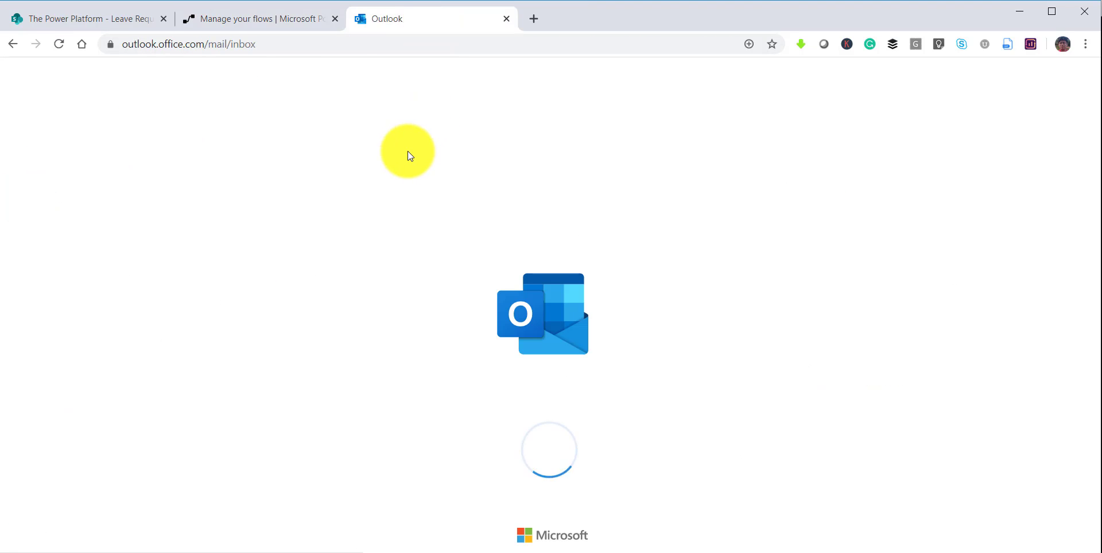
pyautogui.click(263, 199)
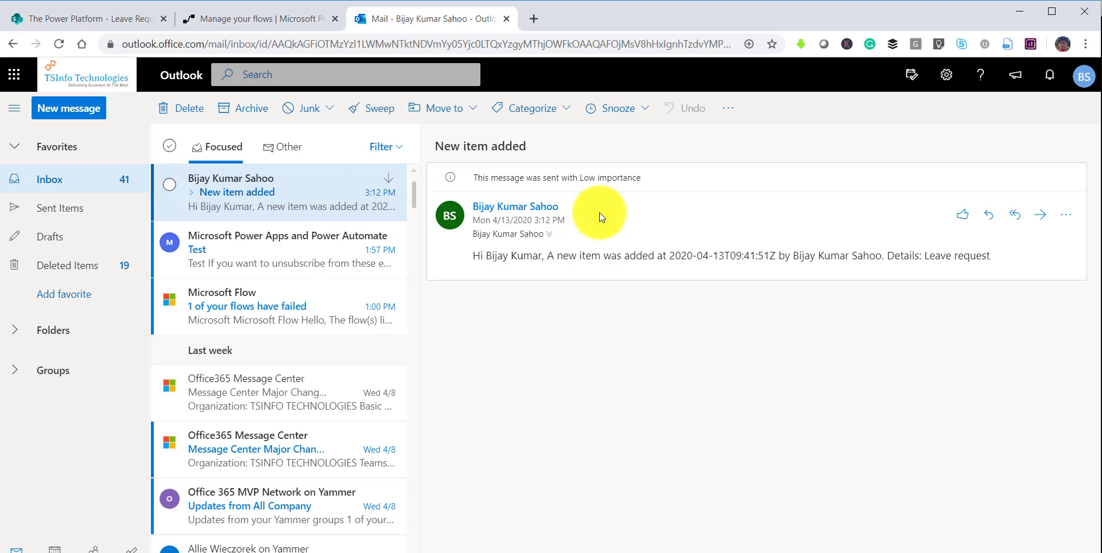
pyautogui.click(249, 21)
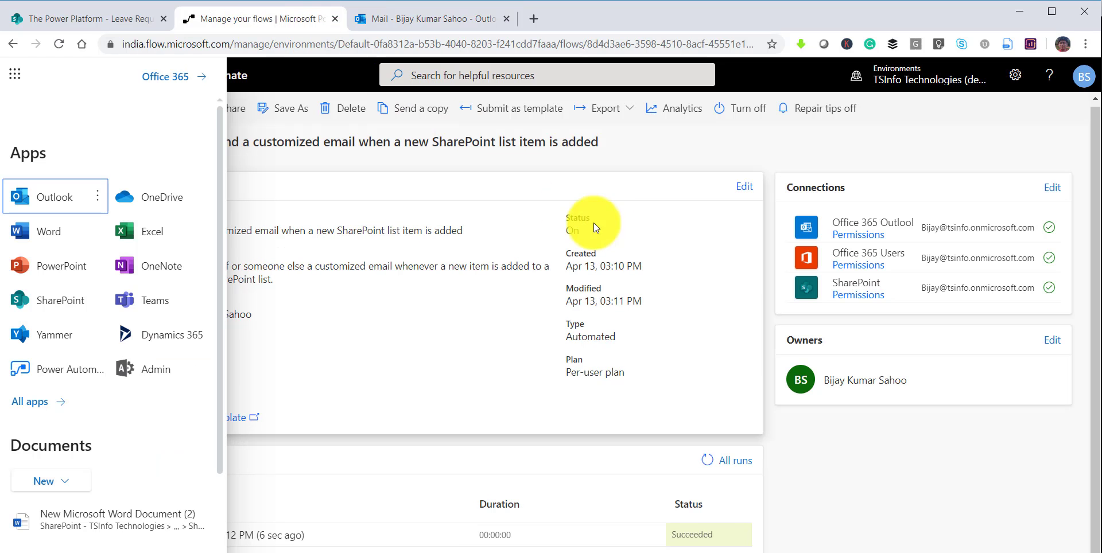
pyautogui.click(500, 154)
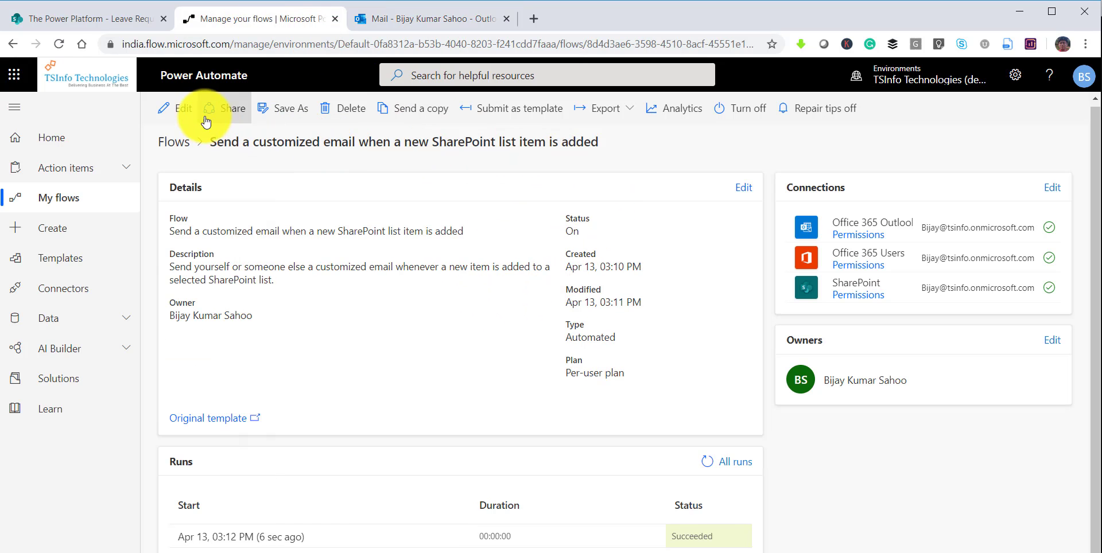
# Step: Edit the flow and add a Get manager (V2) action after Send Email
pyautogui.click(184, 109)
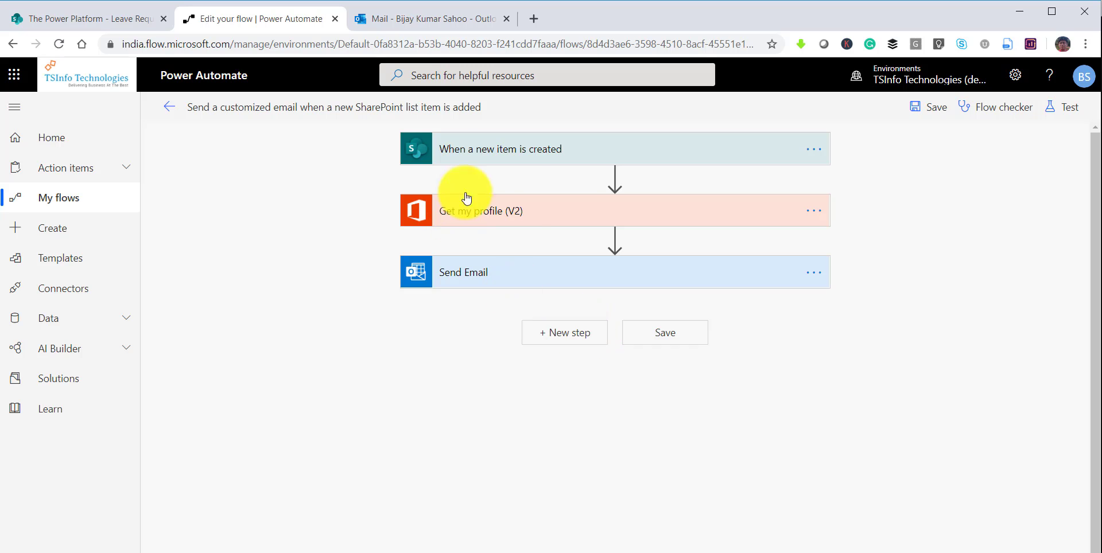
pyautogui.click(561, 342)
pyautogui.scroll(-3, 573, 360)
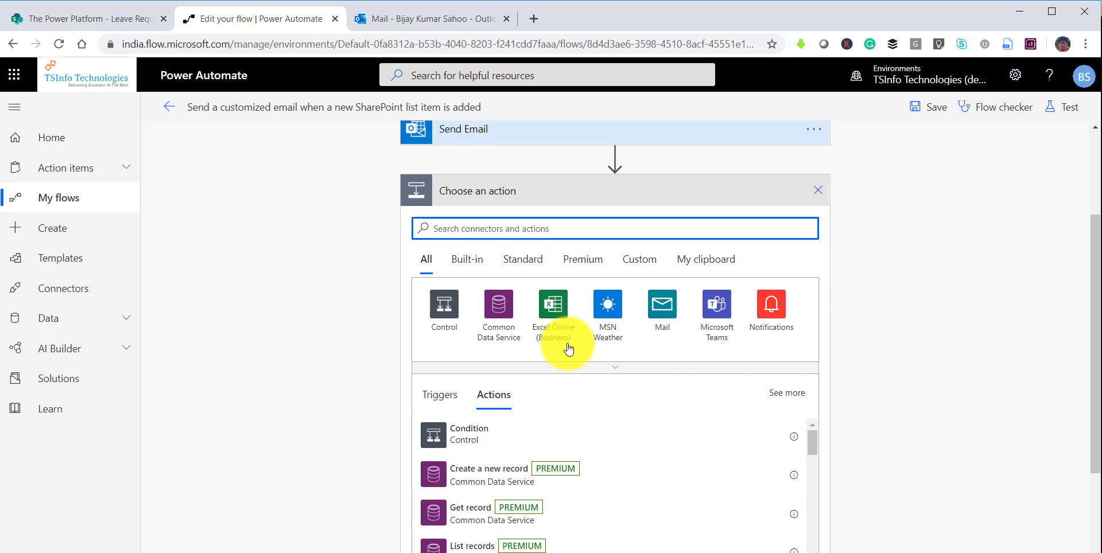
pyautogui.write('G')
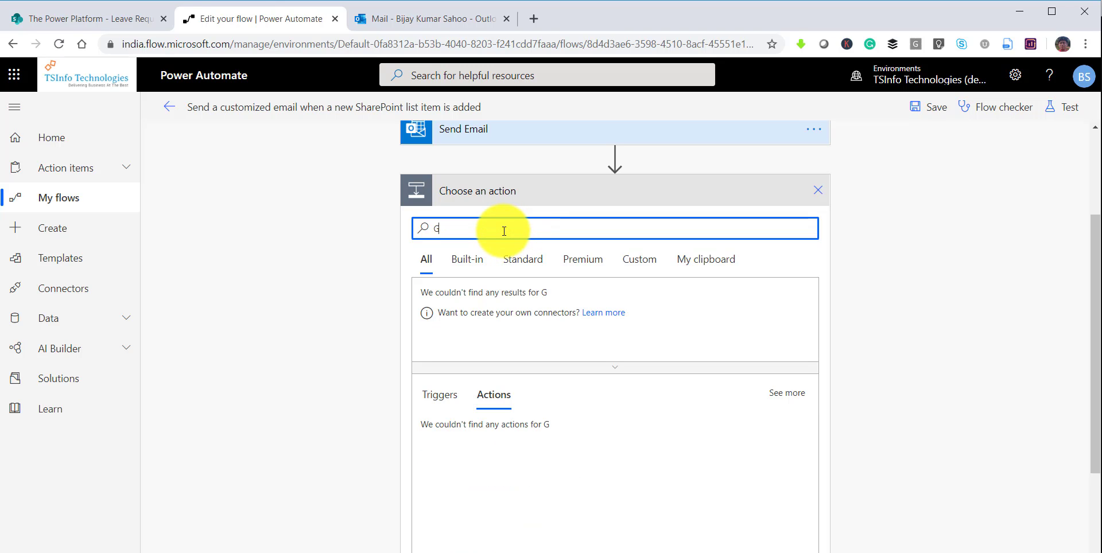
pyautogui.write('et mana')
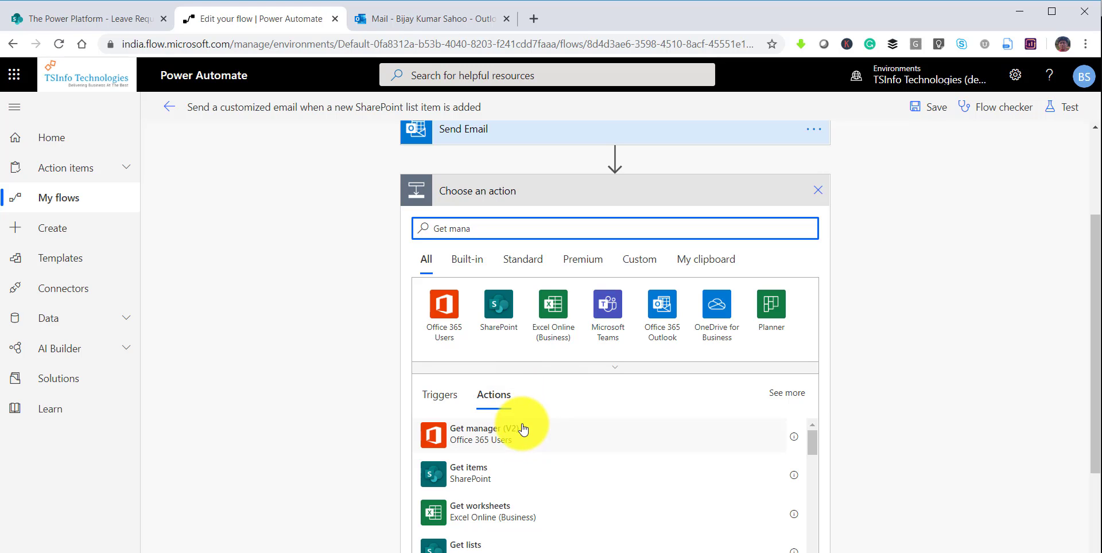
pyautogui.click(523, 438)
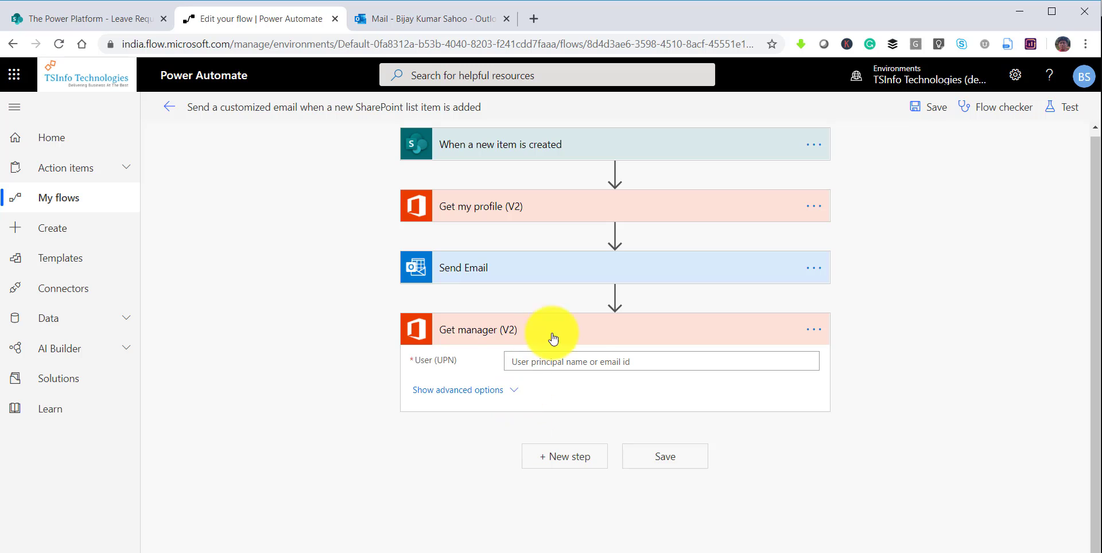
# Step: Fill Get manager (V2)'s User (UPN) with the Created By Email dynamic value
pyautogui.click(544, 365)
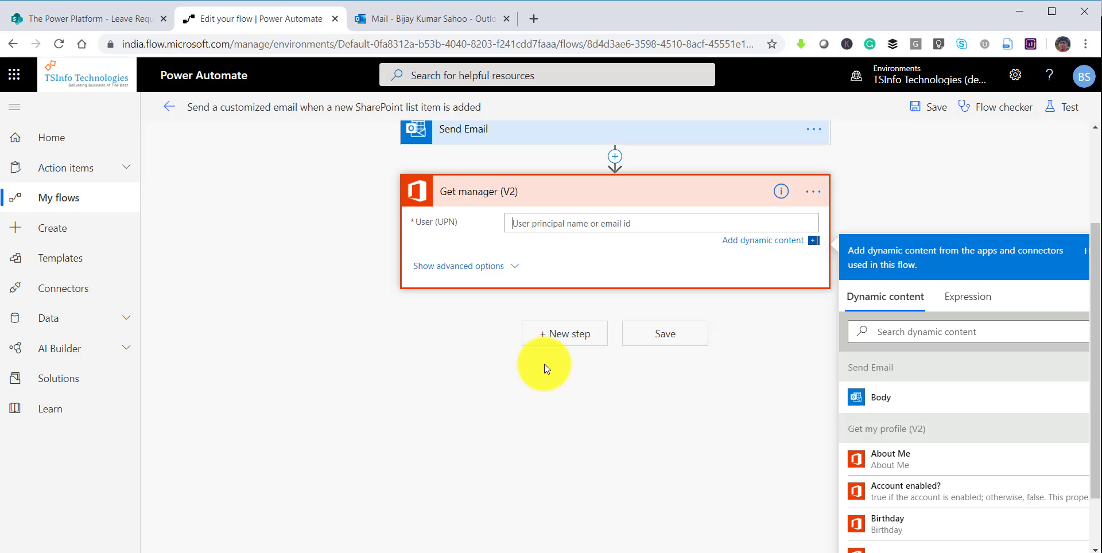
pyautogui.scroll(-5, 995, 433)
pyautogui.scroll(-1, 994, 436)
pyautogui.click(866, 333)
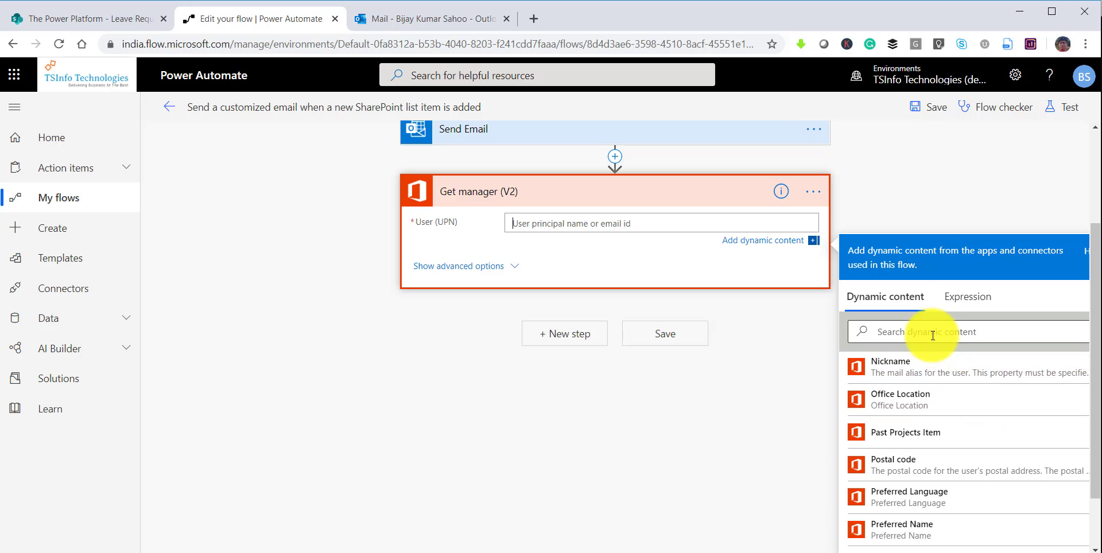
pyautogui.write('crea')
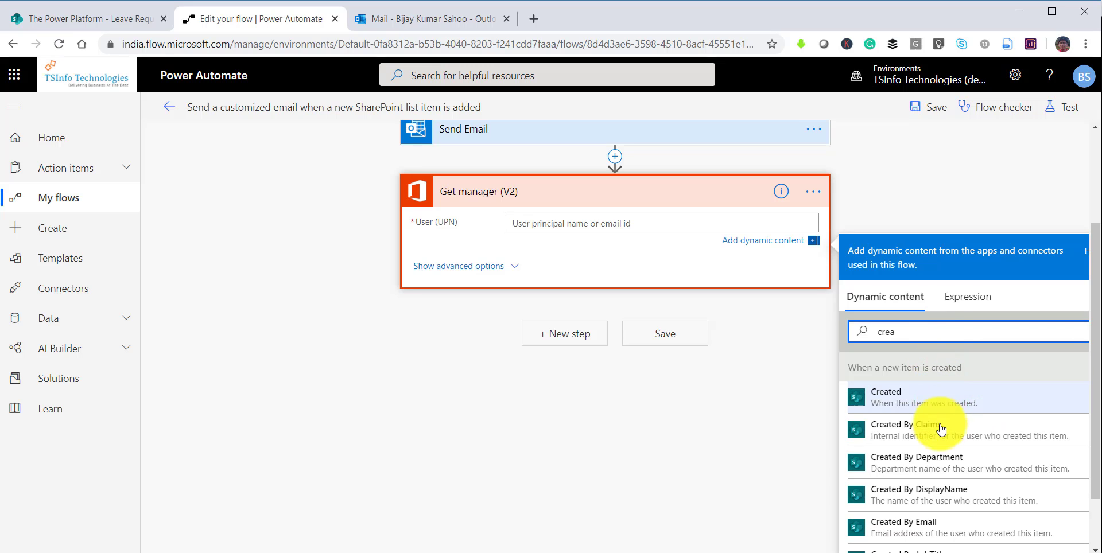
pyautogui.scroll(-1, 924, 477)
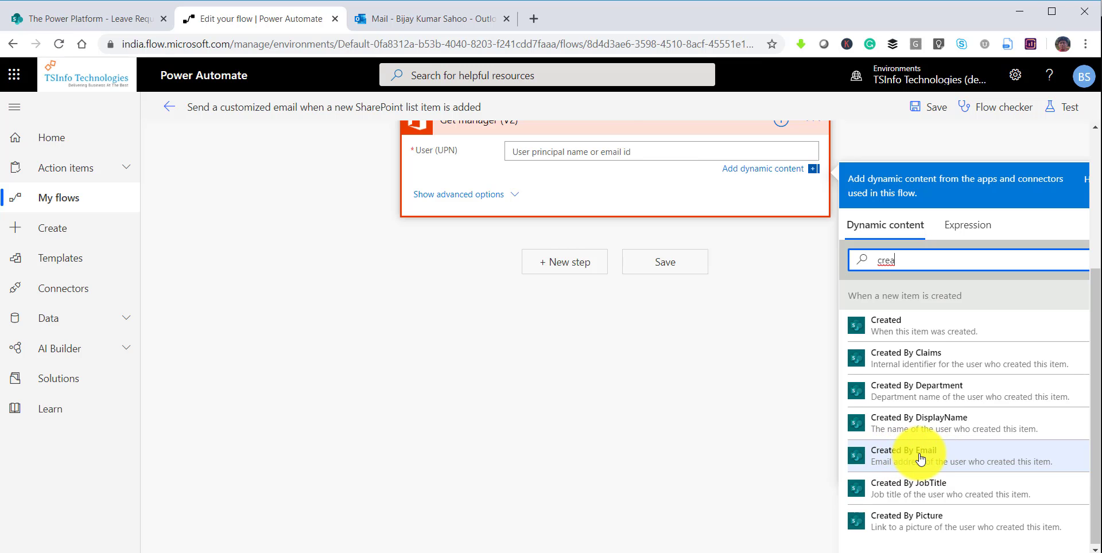
pyautogui.click(892, 460)
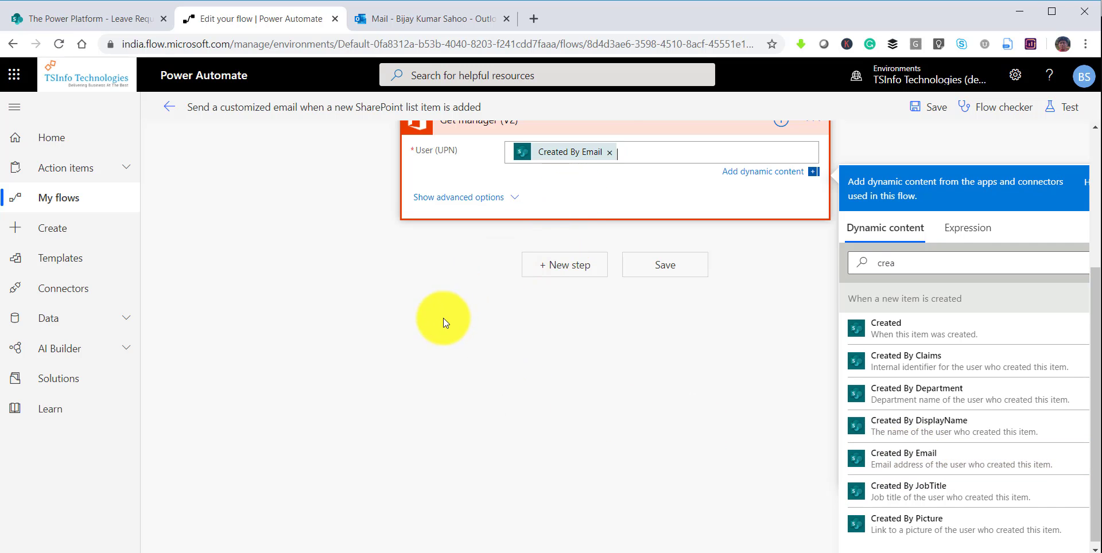
pyautogui.scroll(2, 443, 318)
pyautogui.click(397, 395)
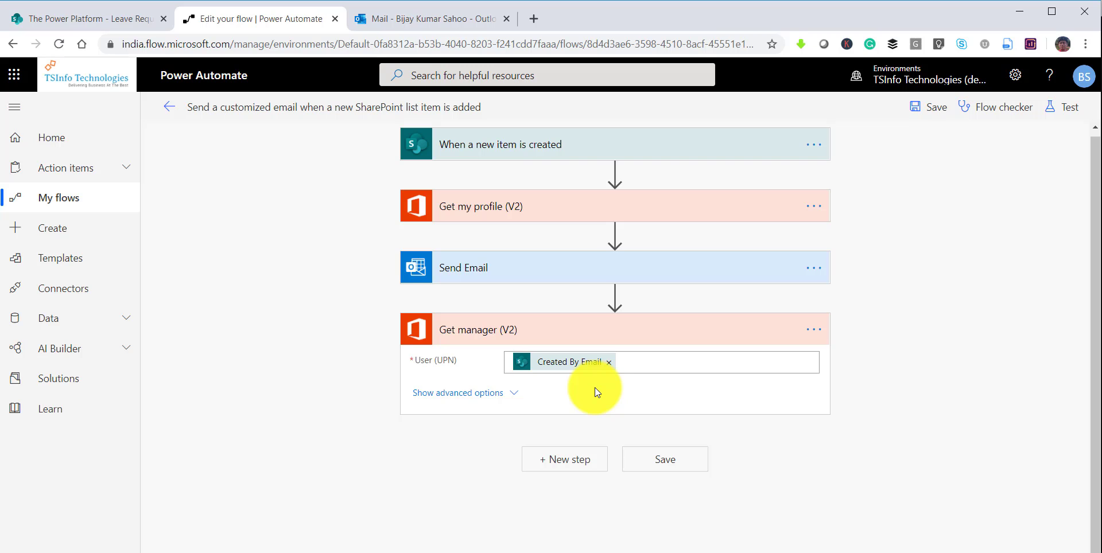
pyautogui.click(552, 462)
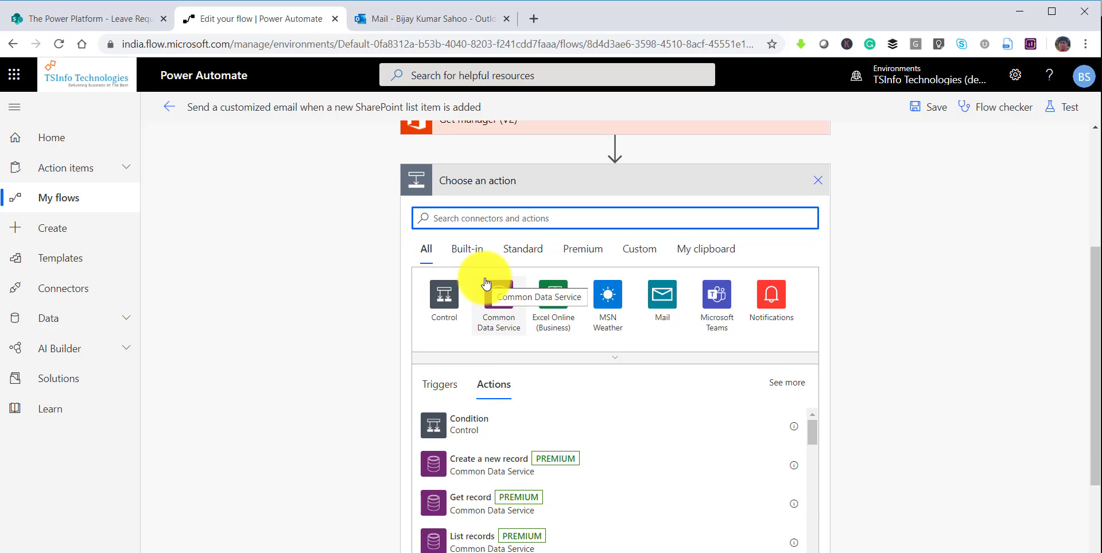
# Step: Search 'app' and add the Start and wait for an approval action
pyautogui.write('appr')
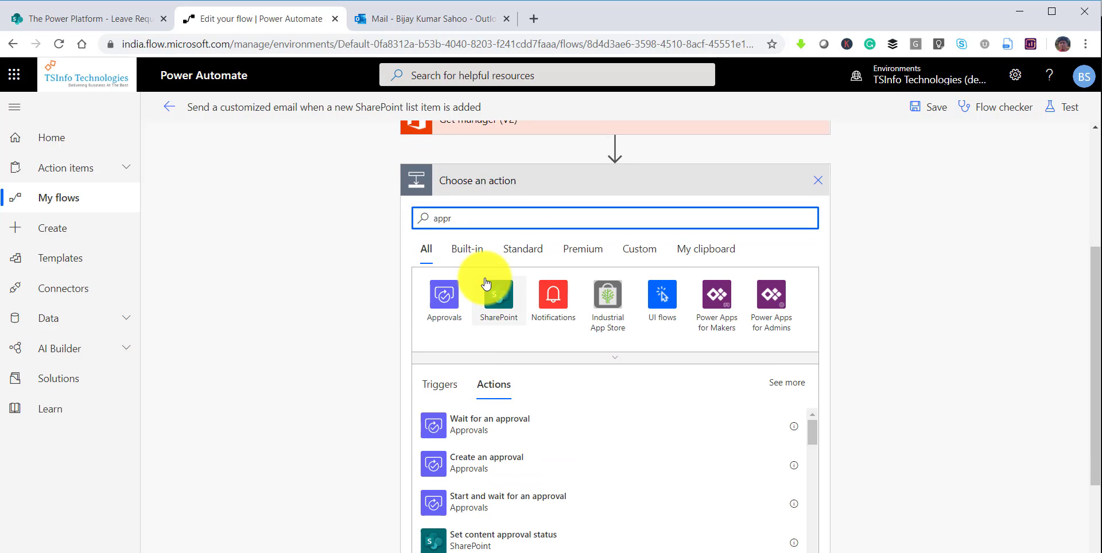
pyautogui.click(516, 509)
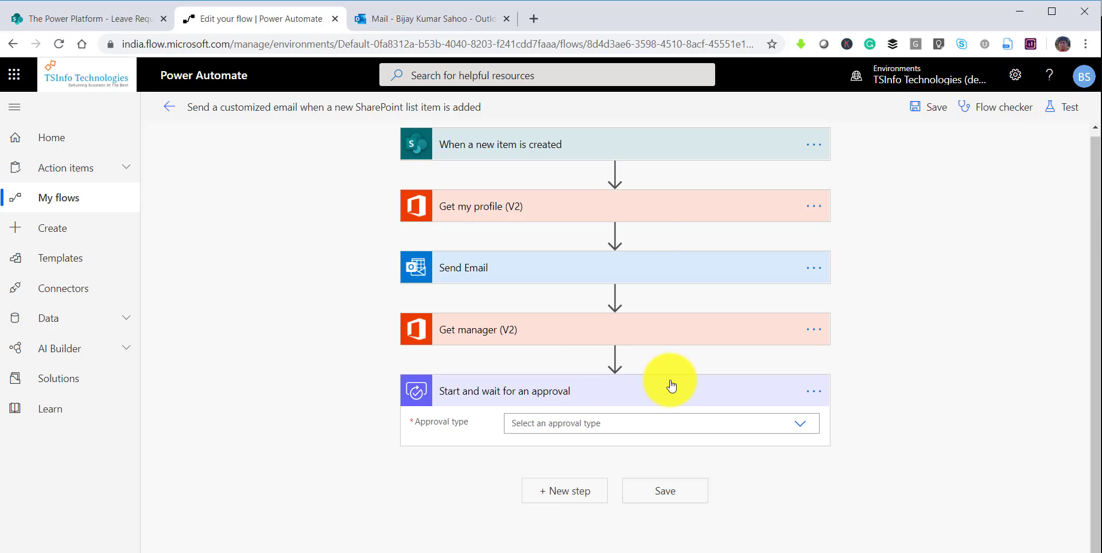
# Step: Use Approve/Reject - First to respond, titled 'Leave request from' plus Created By DisplayName
pyautogui.click(611, 427)
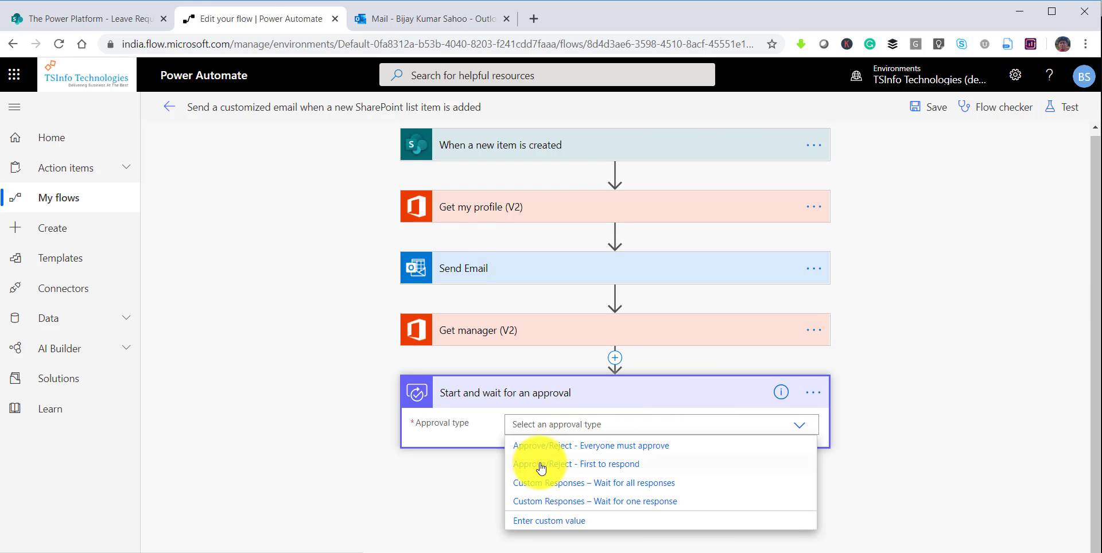
pyautogui.click(610, 465)
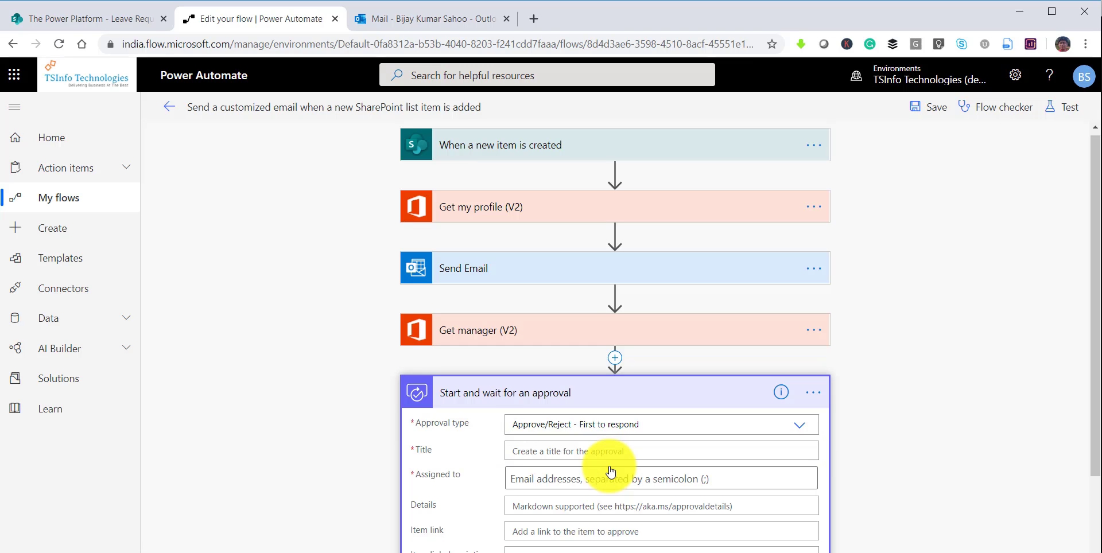
pyautogui.scroll(-2, 610, 470)
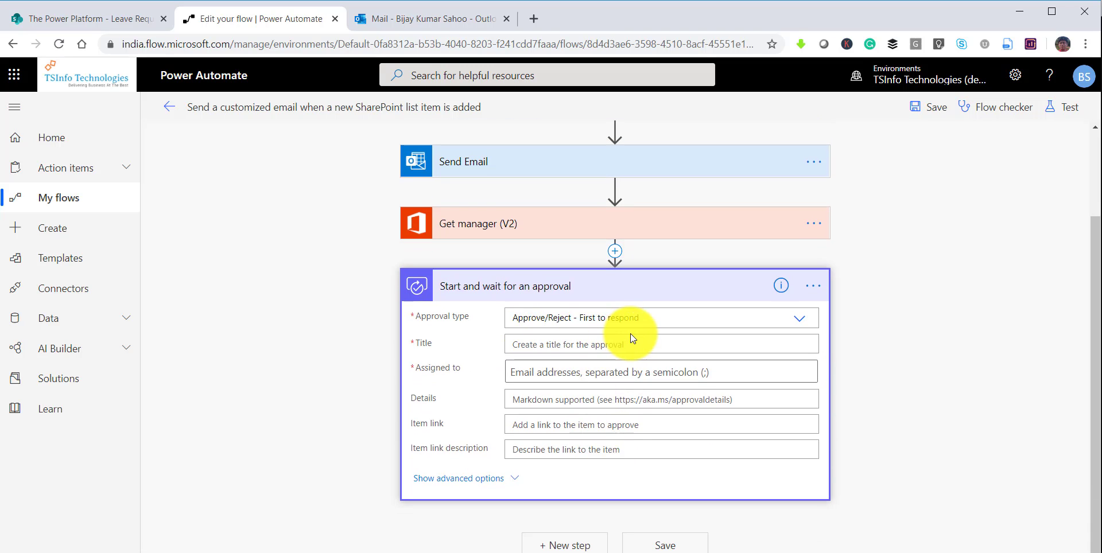
pyautogui.click(517, 346)
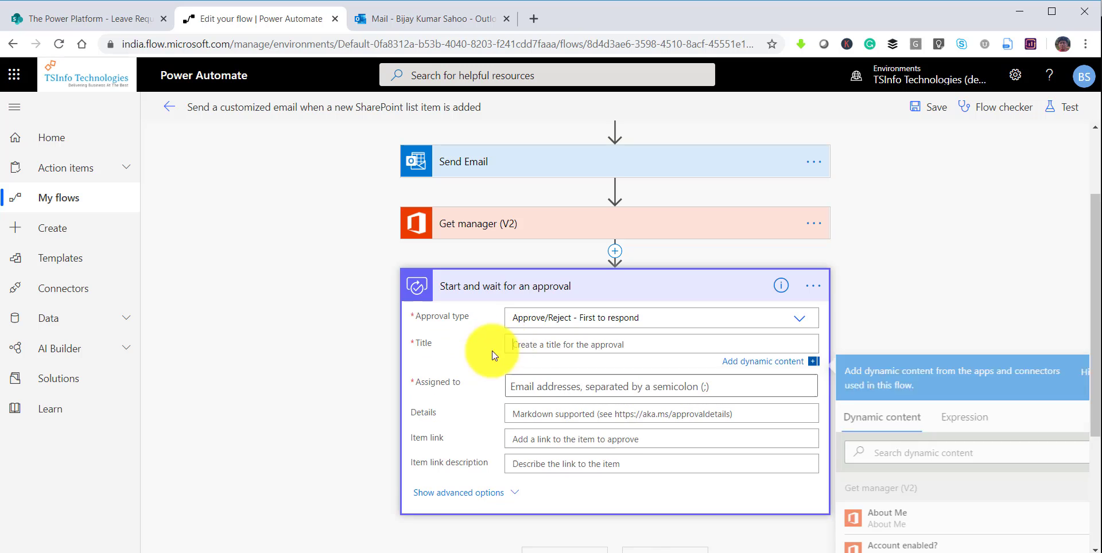
pyautogui.write('Le')
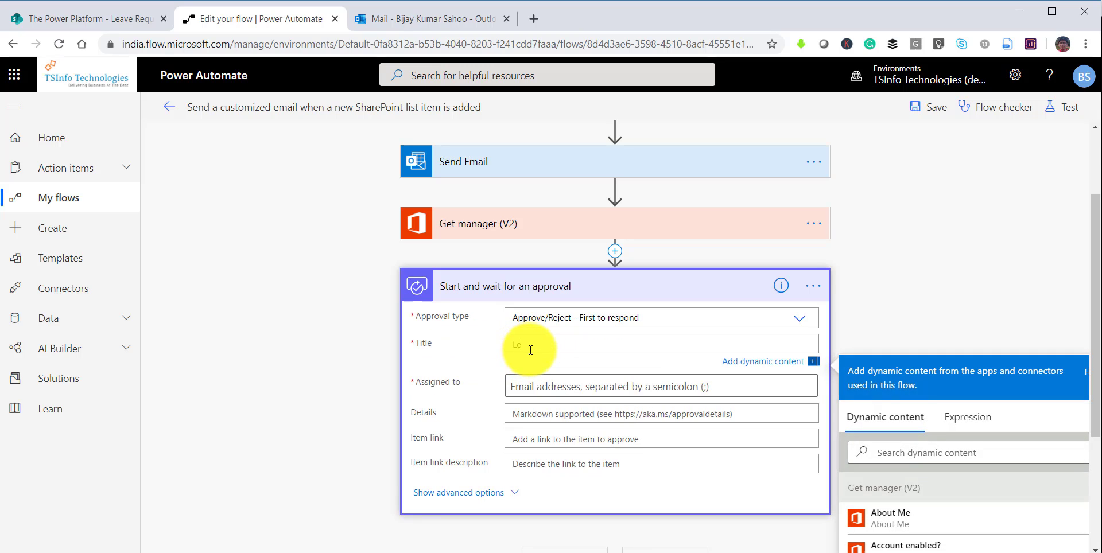
pyautogui.write('ave request from')
pyautogui.scroll(-3, 948, 389)
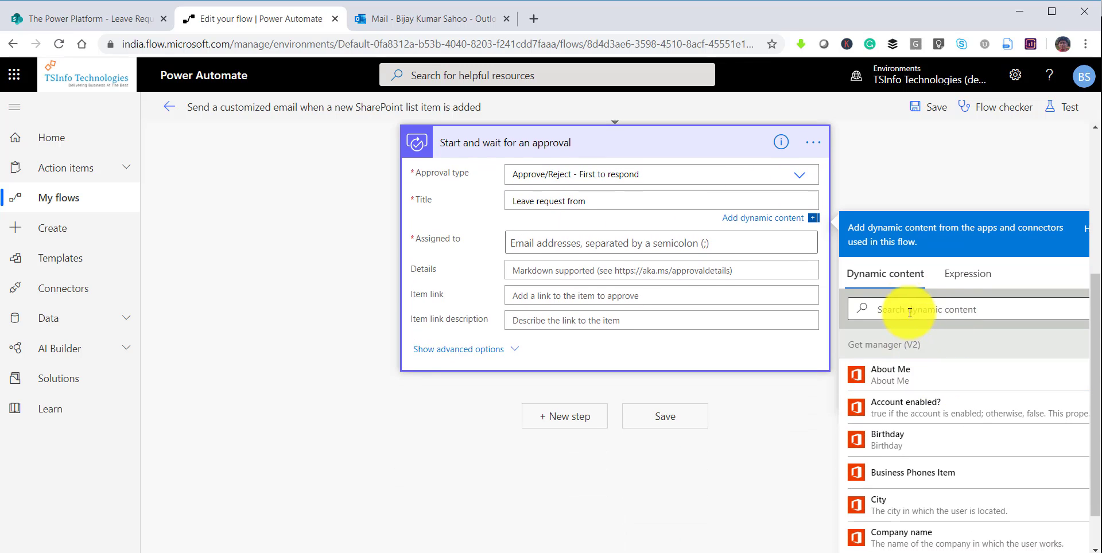
pyautogui.click(906, 307)
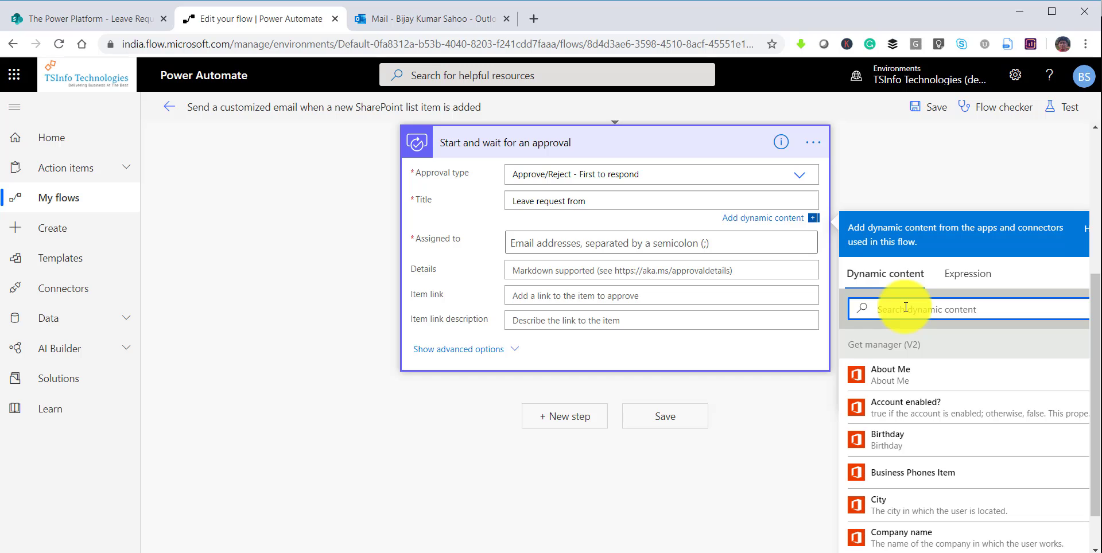
pyautogui.write('cre')
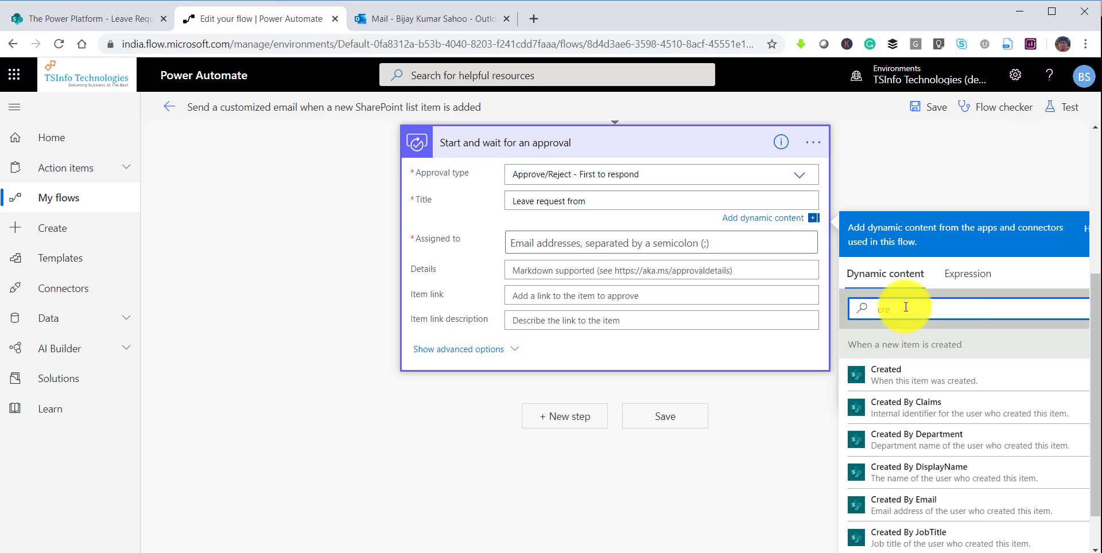
pyautogui.click(880, 471)
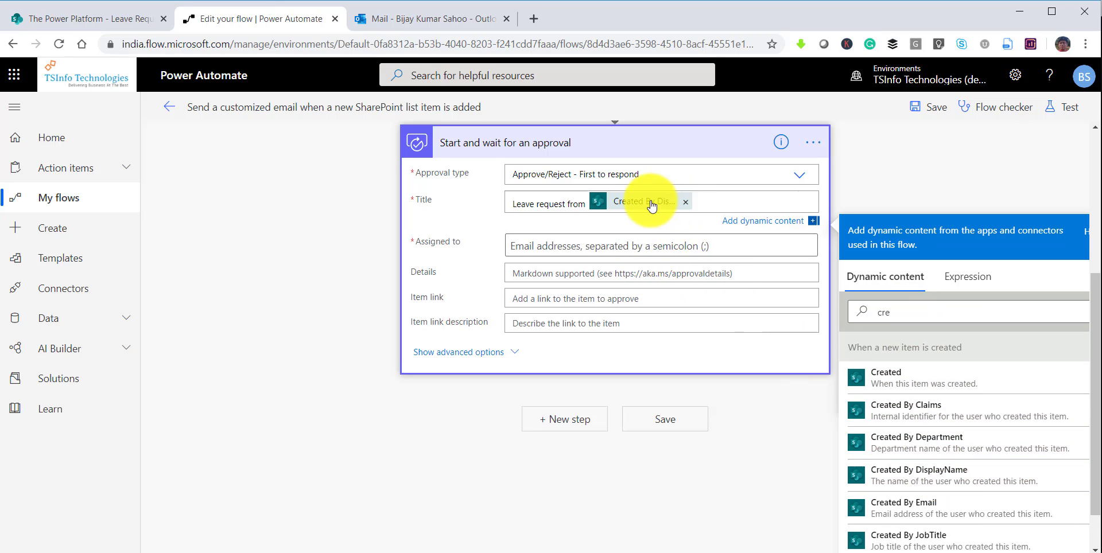
pyautogui.click(549, 246)
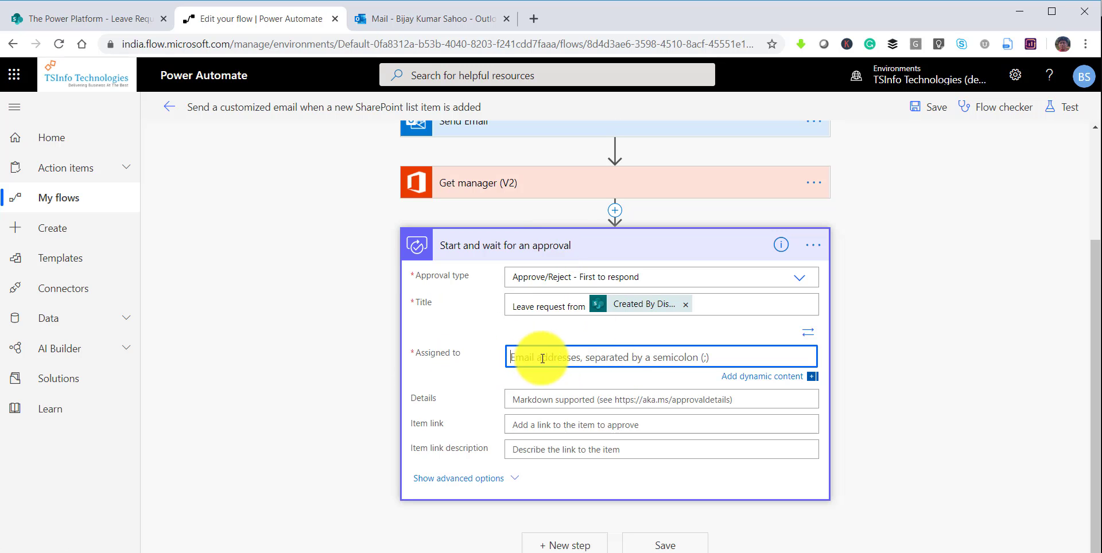
# Step: Assign the approval to the manager's Mail and expand all Get manager (V2) profile fields
pyautogui.click(744, 376)
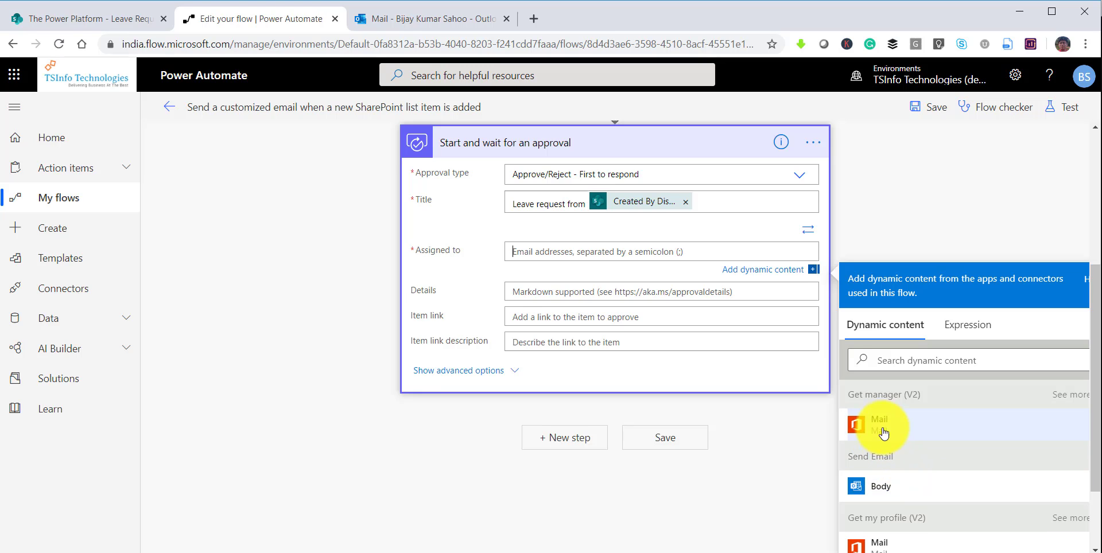
pyautogui.click(884, 434)
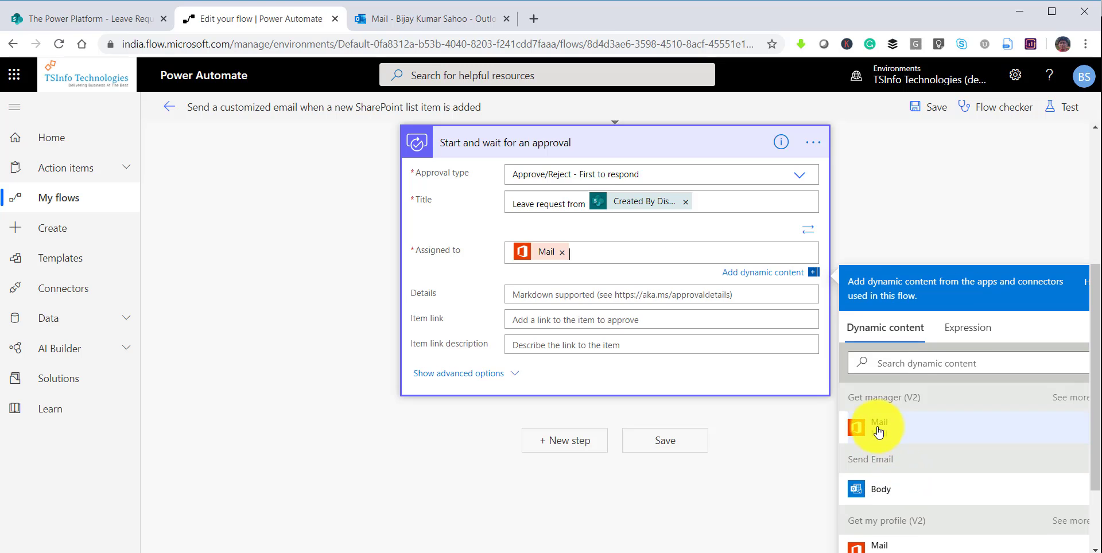
pyautogui.click(1062, 405)
pyautogui.scroll(-1, 904, 499)
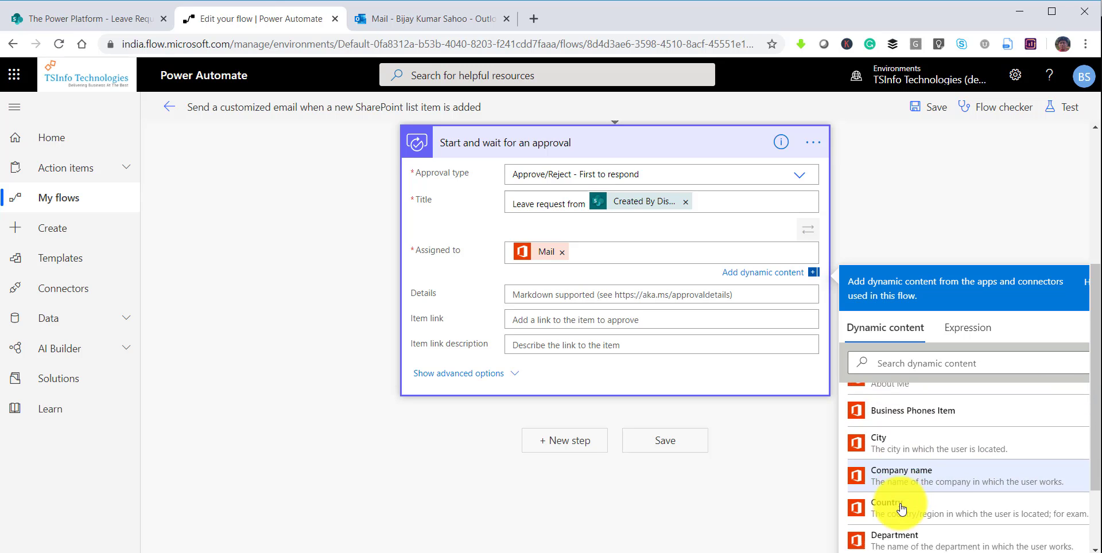
pyautogui.scroll(-1, 901, 508)
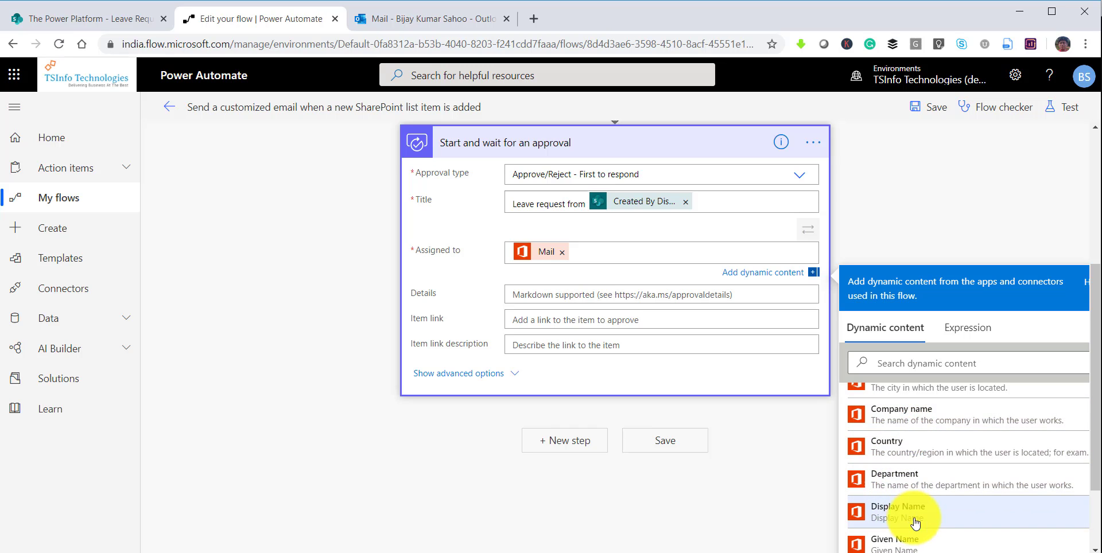
pyautogui.scroll(-1, 941, 495)
pyautogui.scroll(-1, 943, 494)
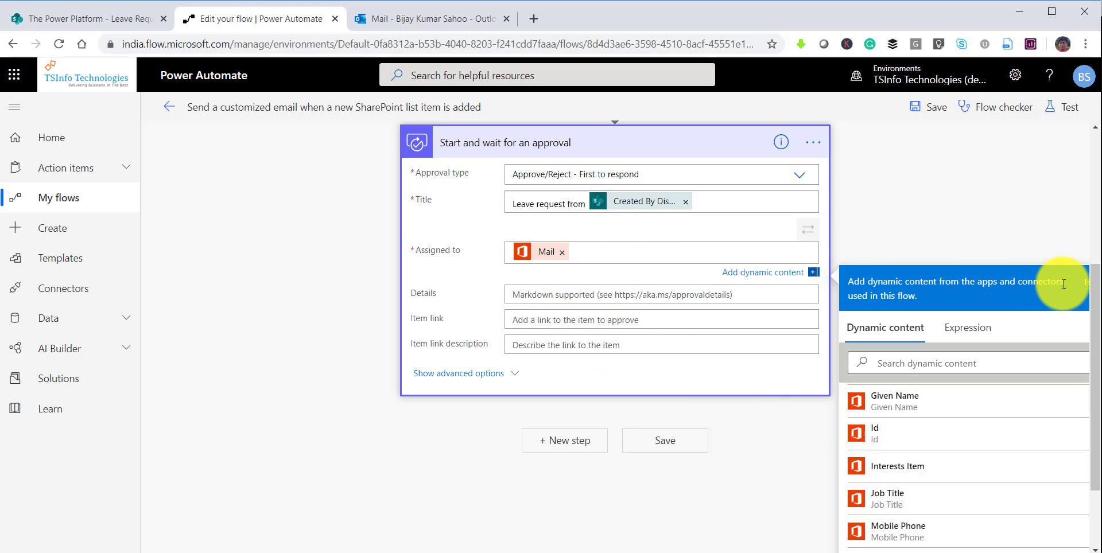
pyautogui.click(598, 295)
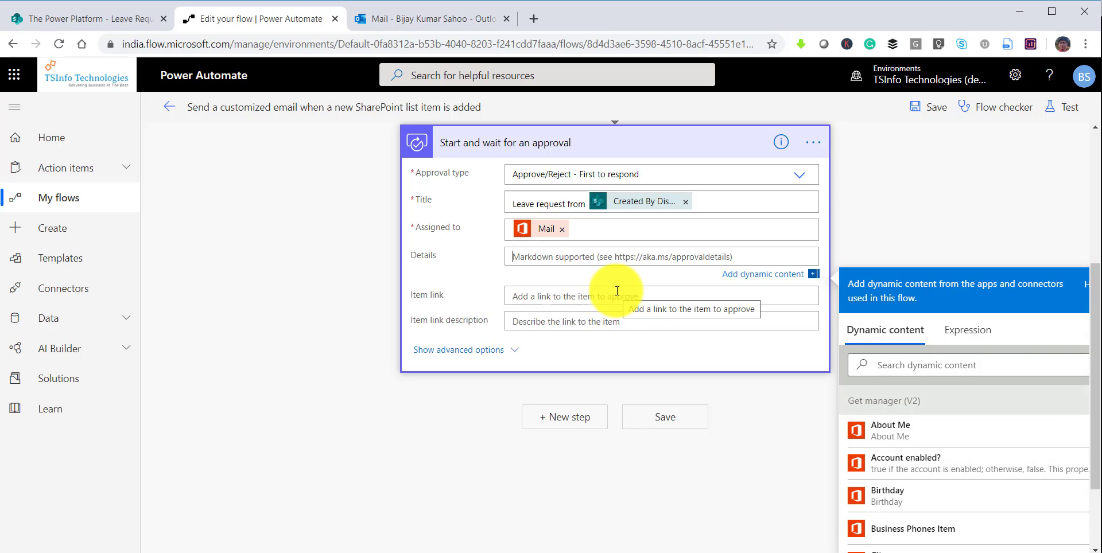
# Step: Set Item link to 'To view the details, click the link:' followed by Link to item
pyautogui.click(571, 297)
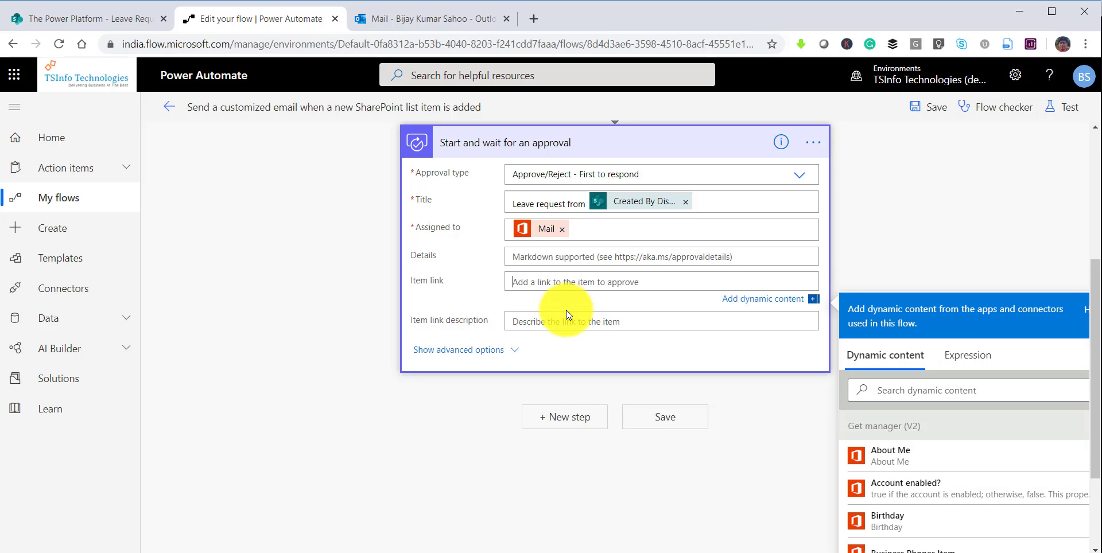
pyautogui.write('T')
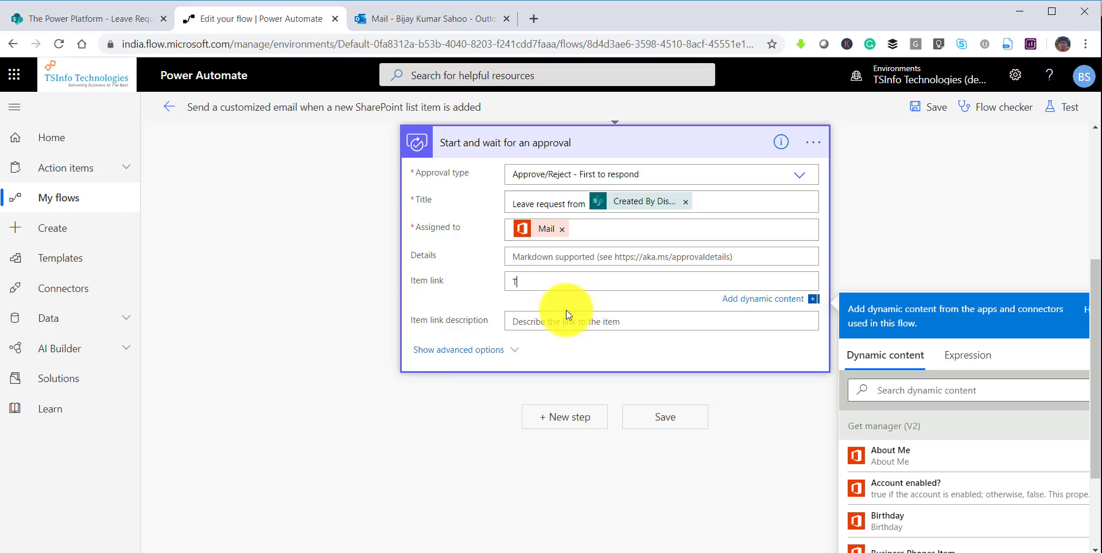
pyautogui.write('o view the details, click the link')
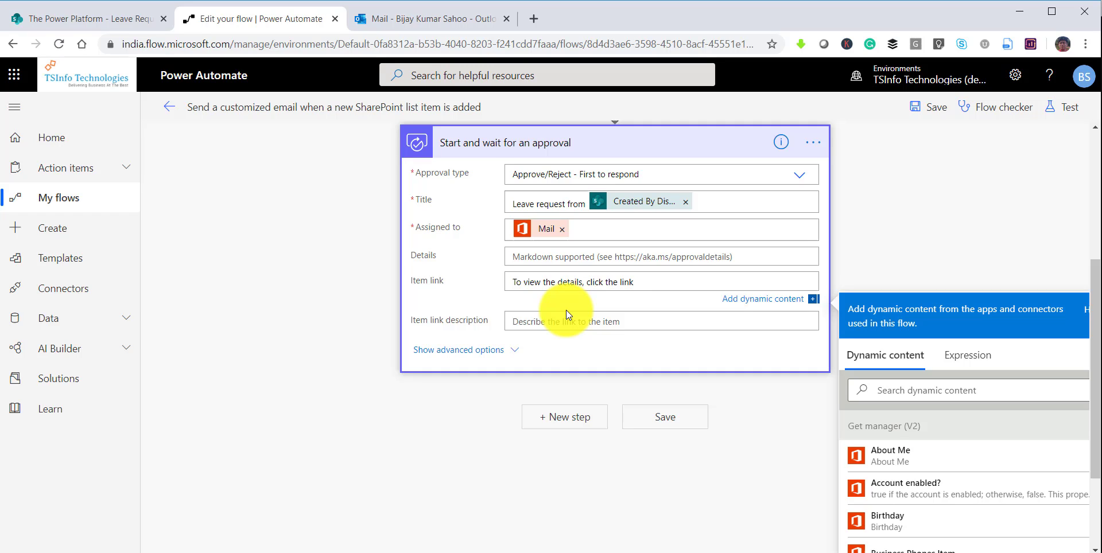
pyautogui.write(':')
pyautogui.click(948, 387)
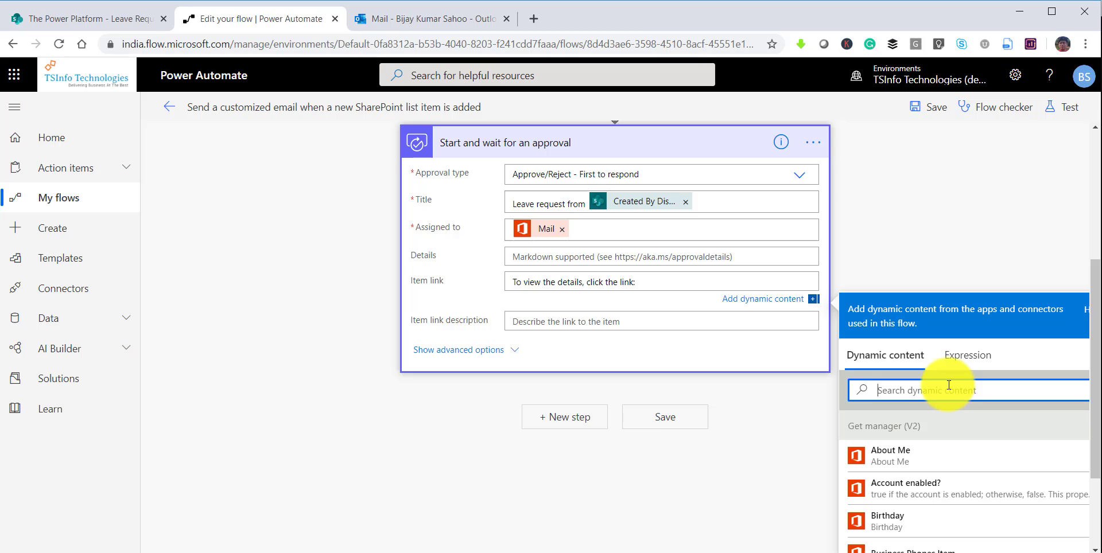
pyautogui.write('li')
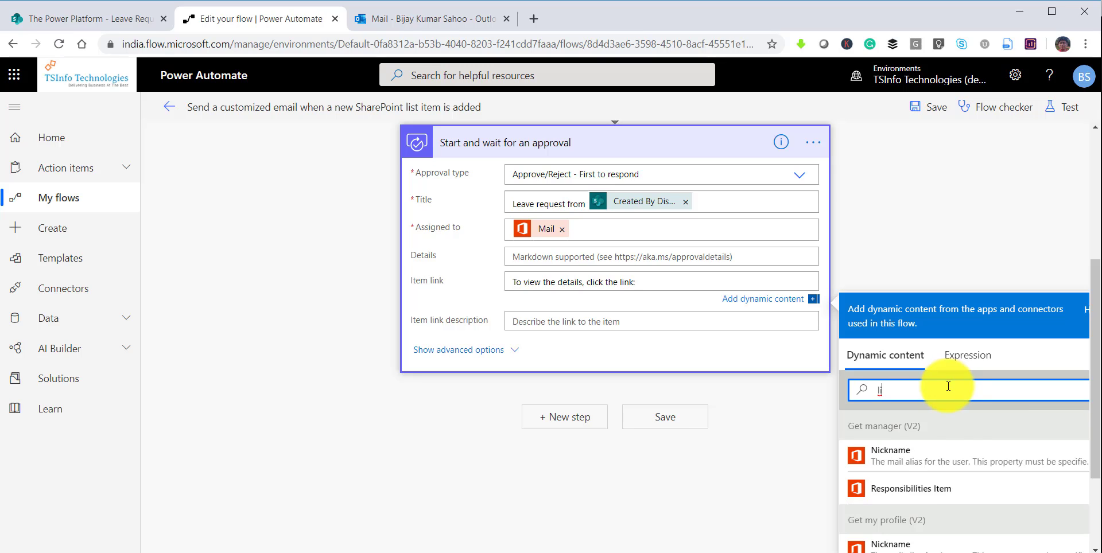
pyautogui.scroll(-3, 956, 462)
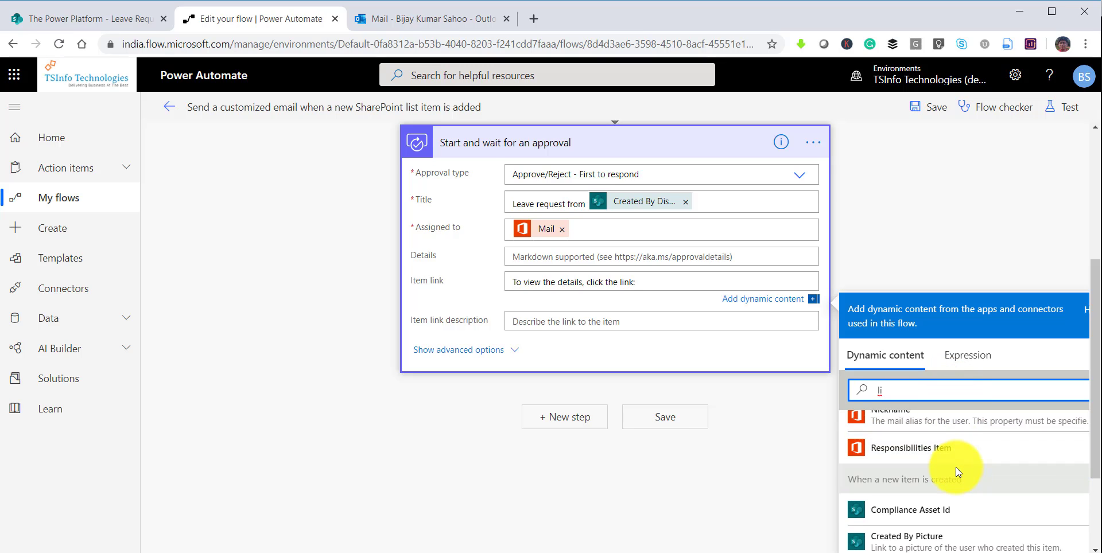
pyautogui.write('n')
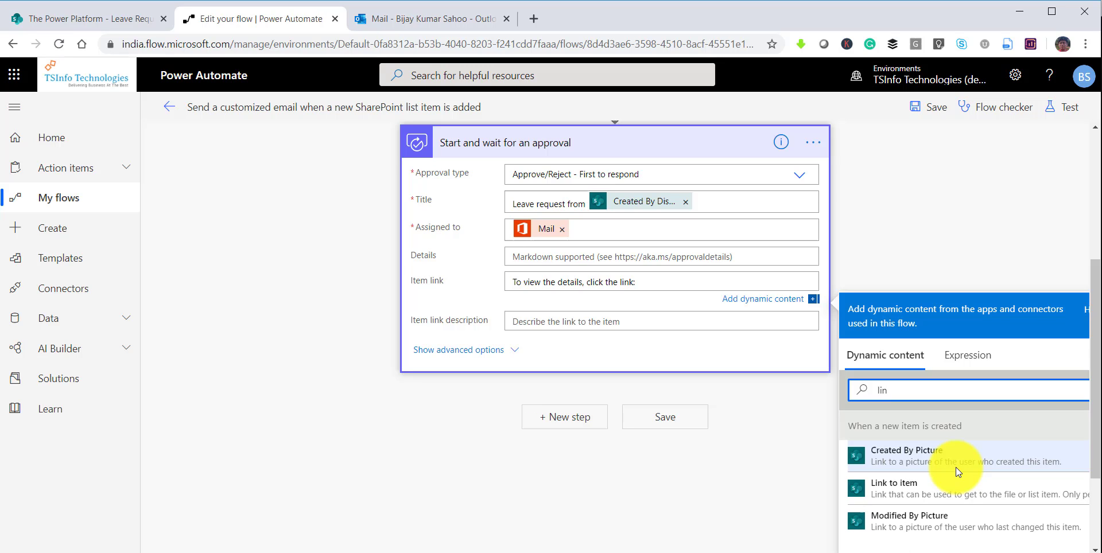
pyautogui.click(921, 484)
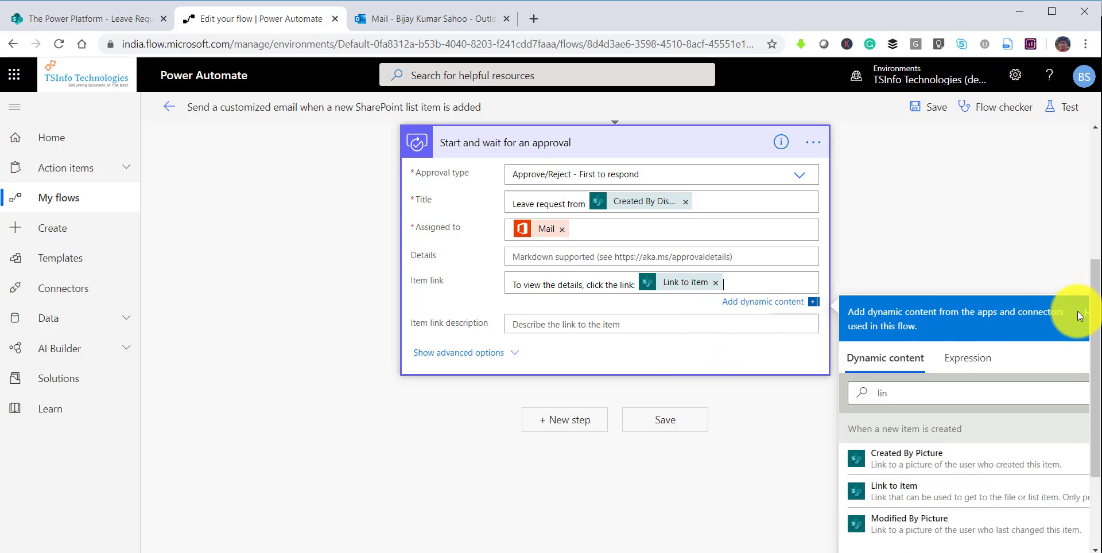
pyautogui.hscroll(1, 763, 544)
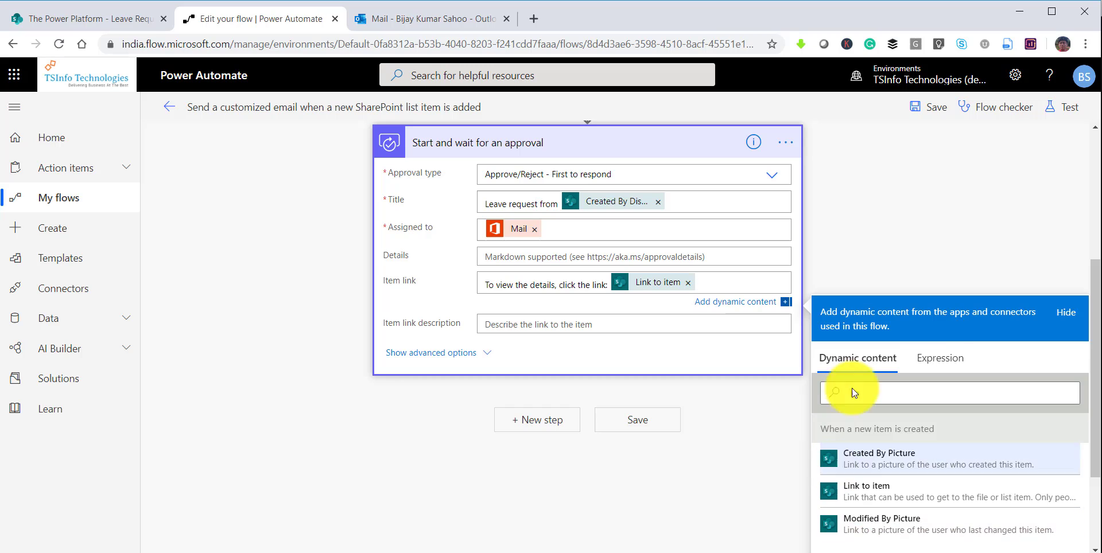
pyautogui.click(1066, 312)
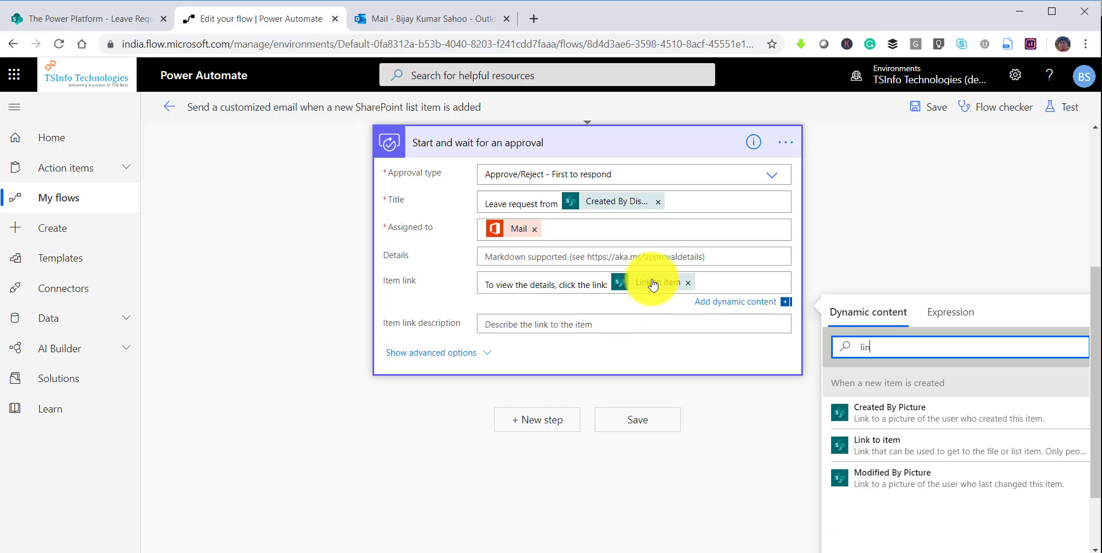
pyautogui.click(710, 309)
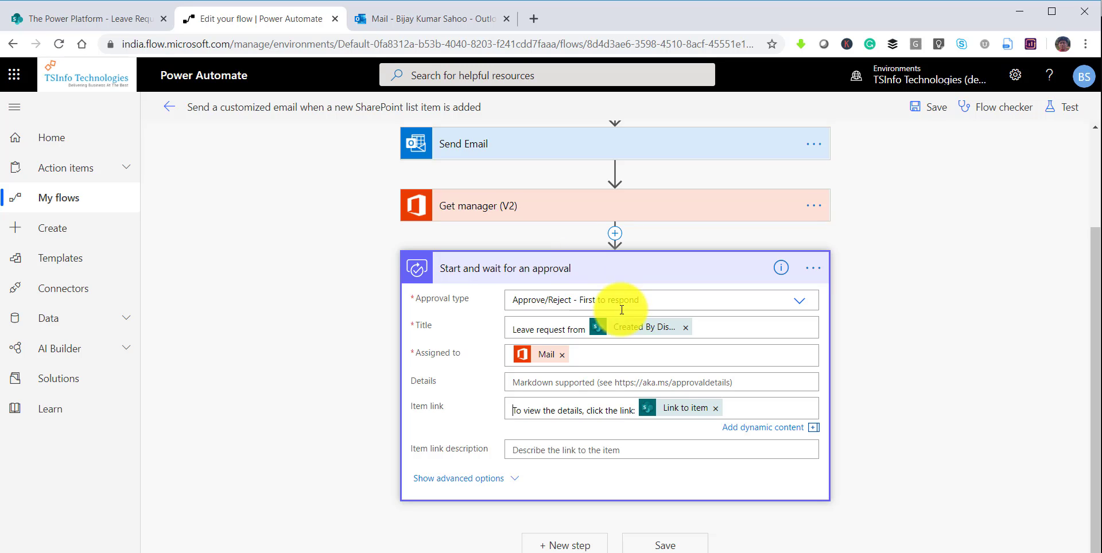
# Step: Add a Condition testing whether the approval's Outcome is equal to Approve
pyautogui.click(550, 546)
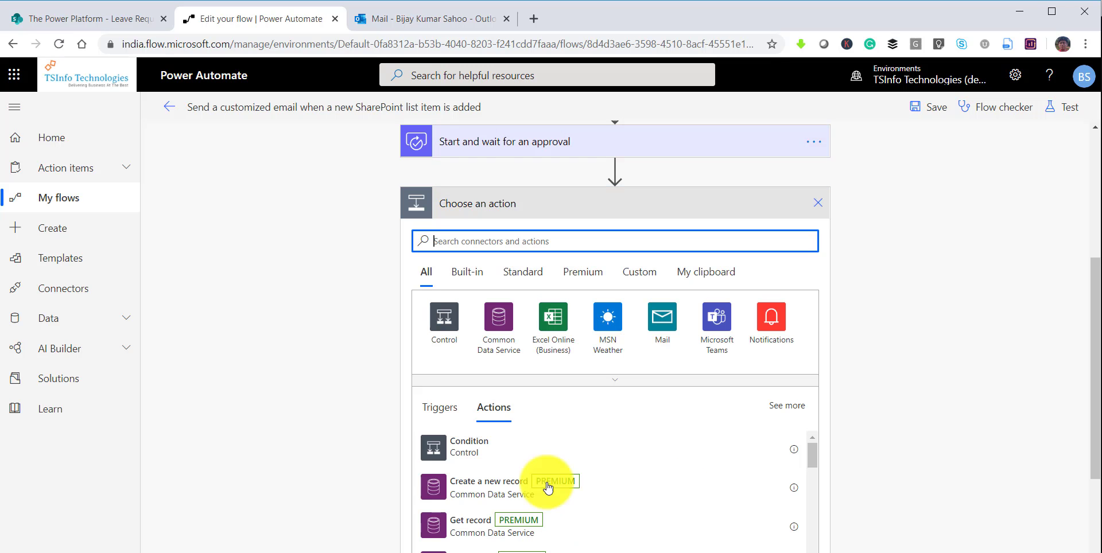
pyautogui.click(476, 457)
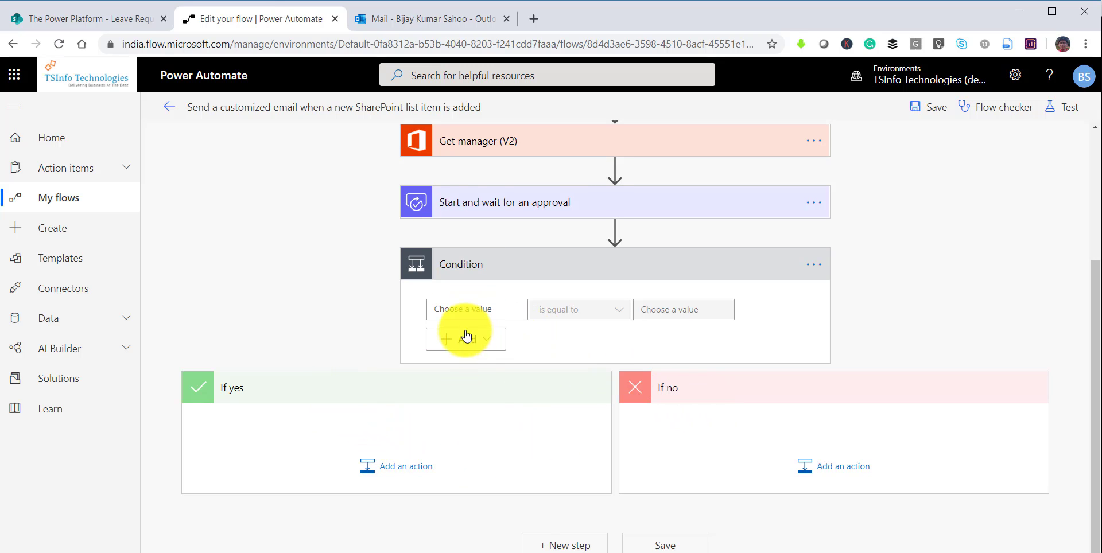
pyautogui.click(445, 307)
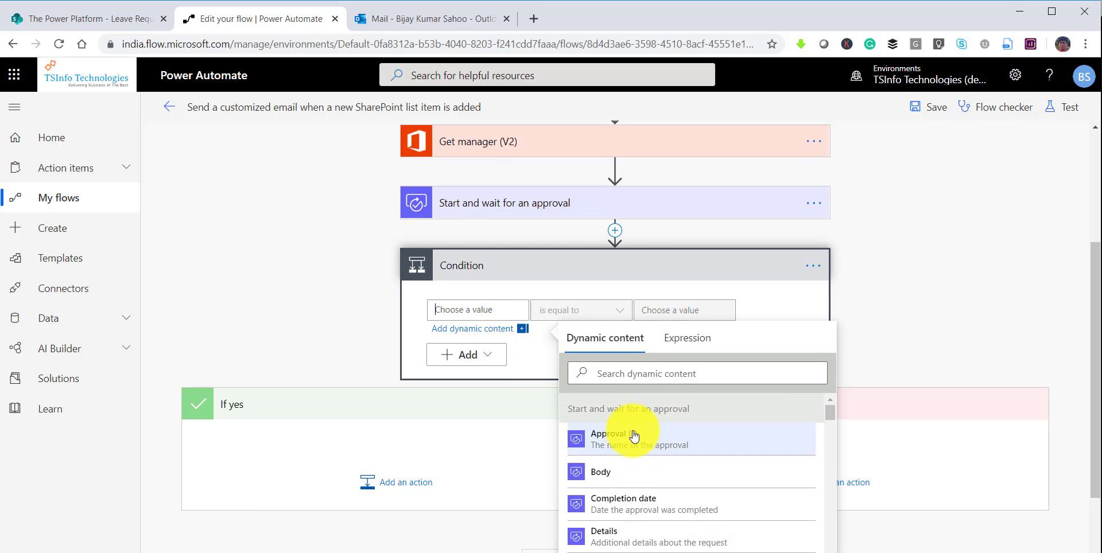
pyautogui.scroll(-2, 634, 438)
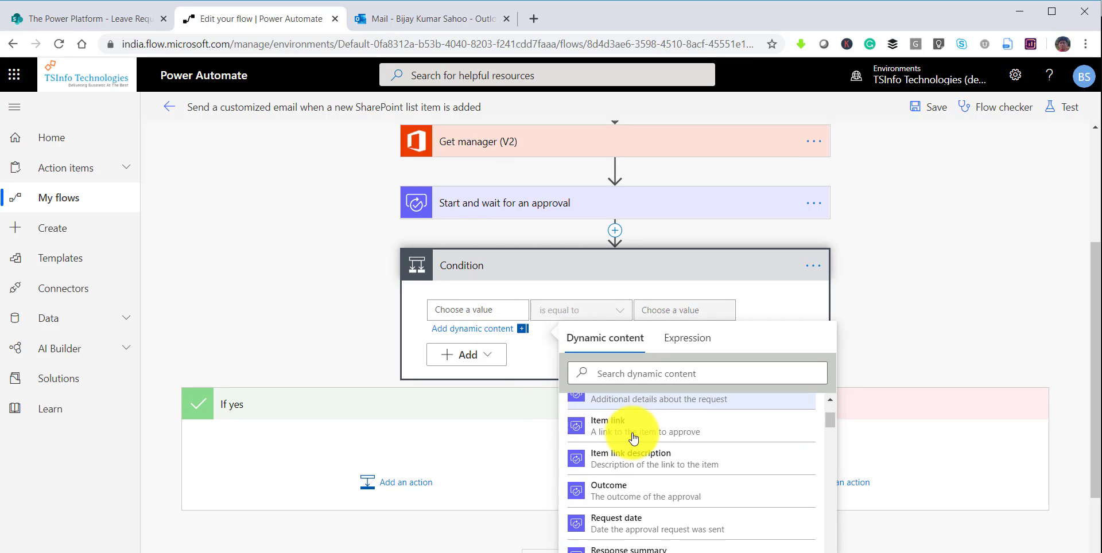
pyautogui.click(616, 500)
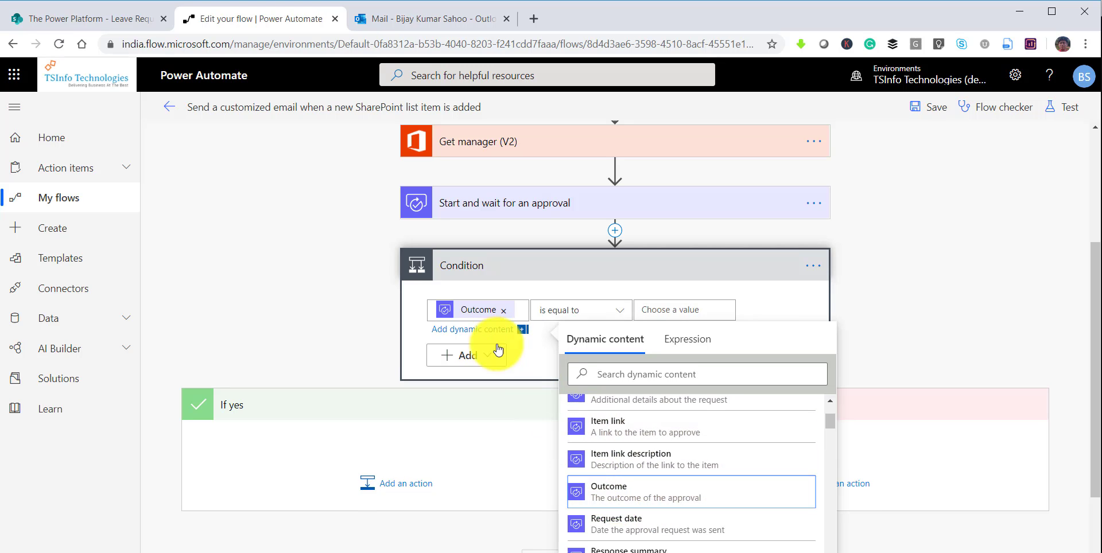
pyautogui.click(667, 312)
pyautogui.write('Approve')
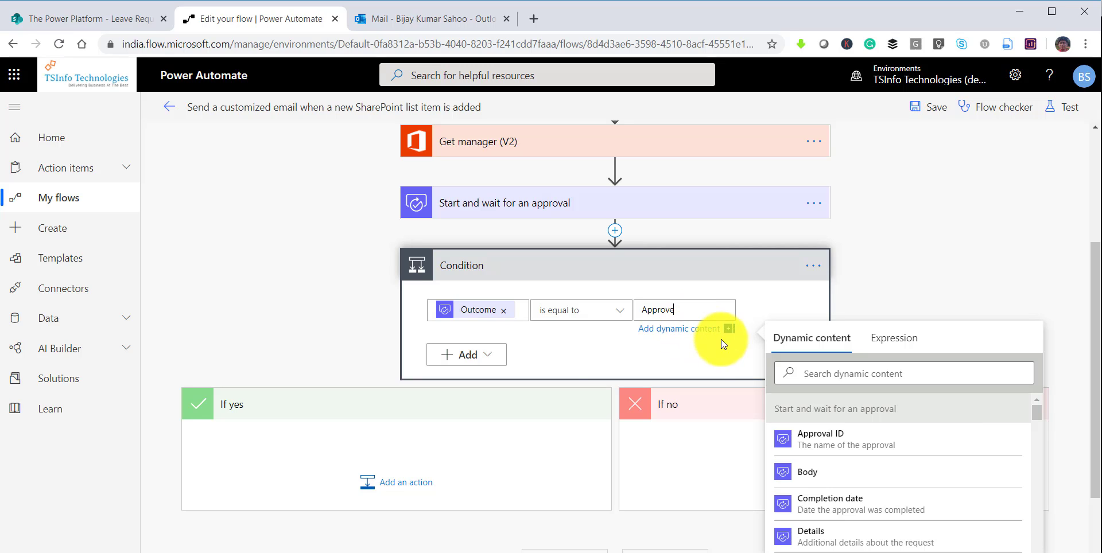
pyautogui.scroll(-1, 552, 371)
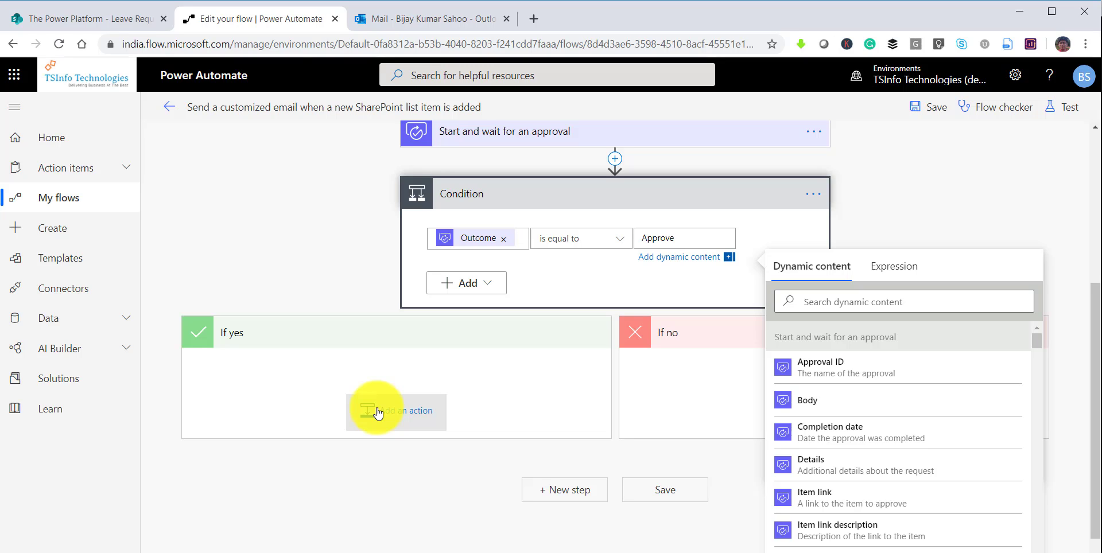
pyautogui.scroll(1, 377, 413)
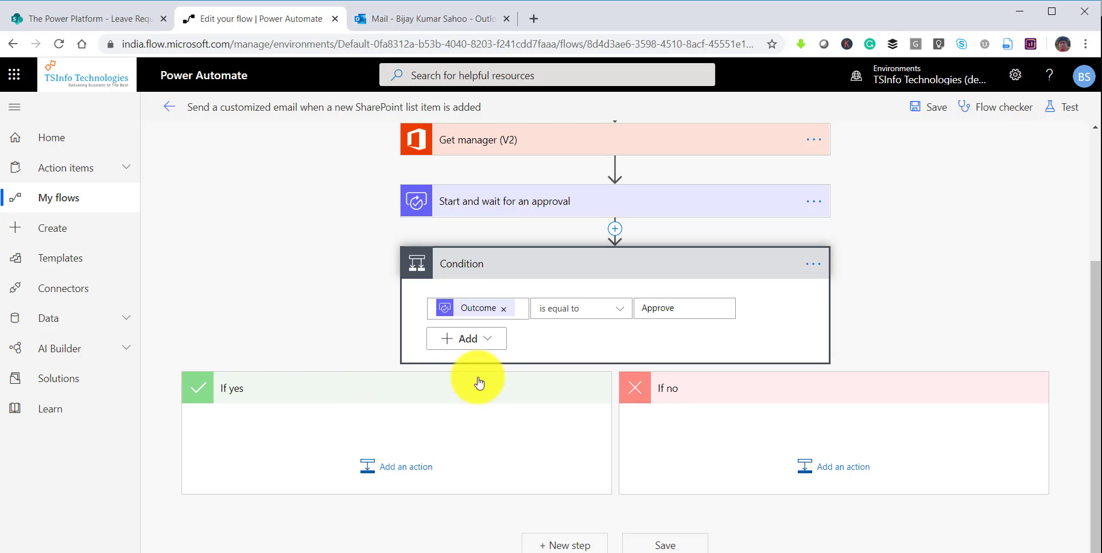
# Step: In the If yes branch, add a Mail email notification addressed to Created By Email
pyautogui.click(411, 463)
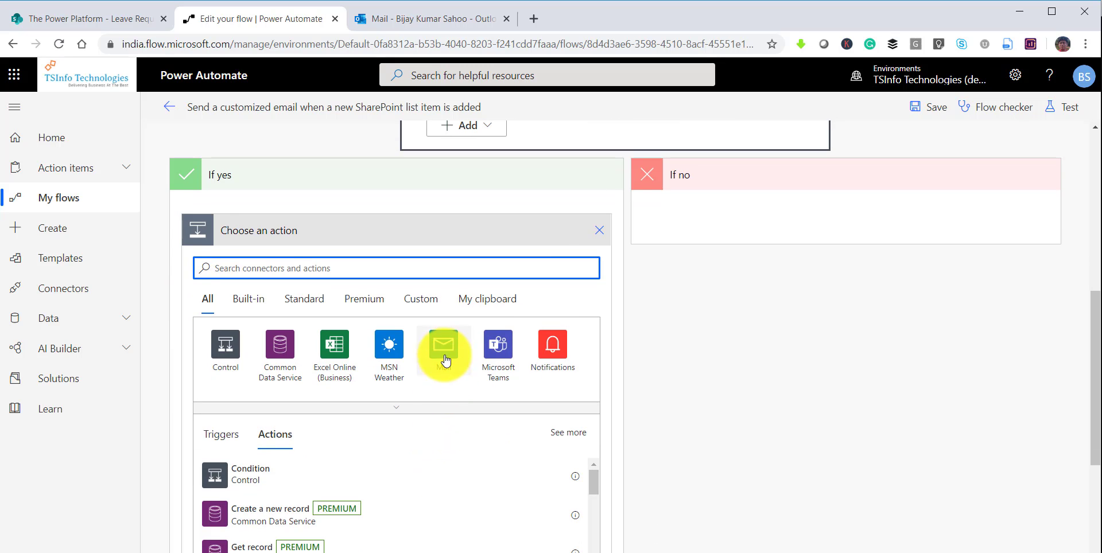
pyautogui.click(443, 350)
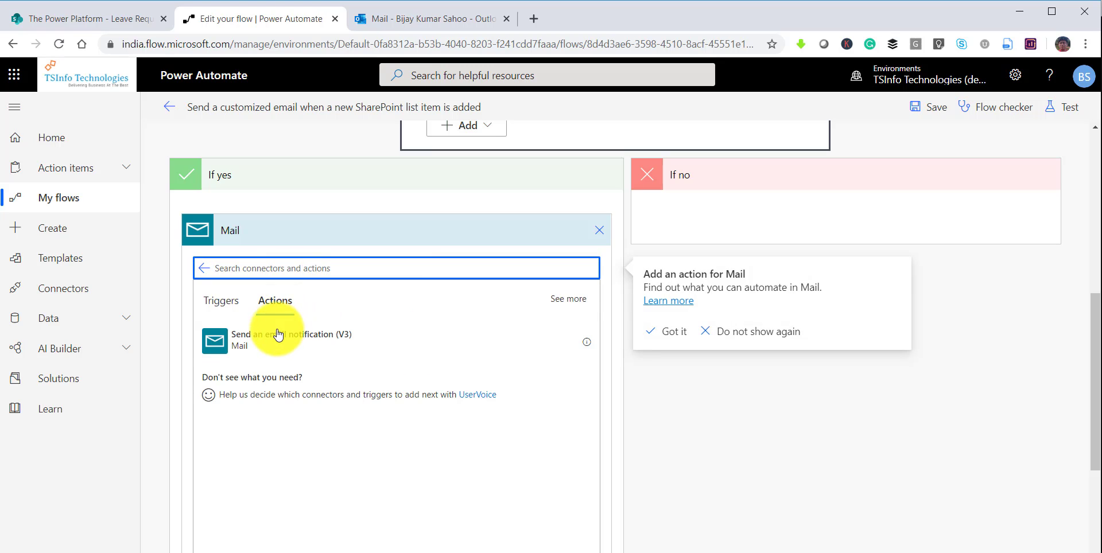
pyautogui.click(292, 347)
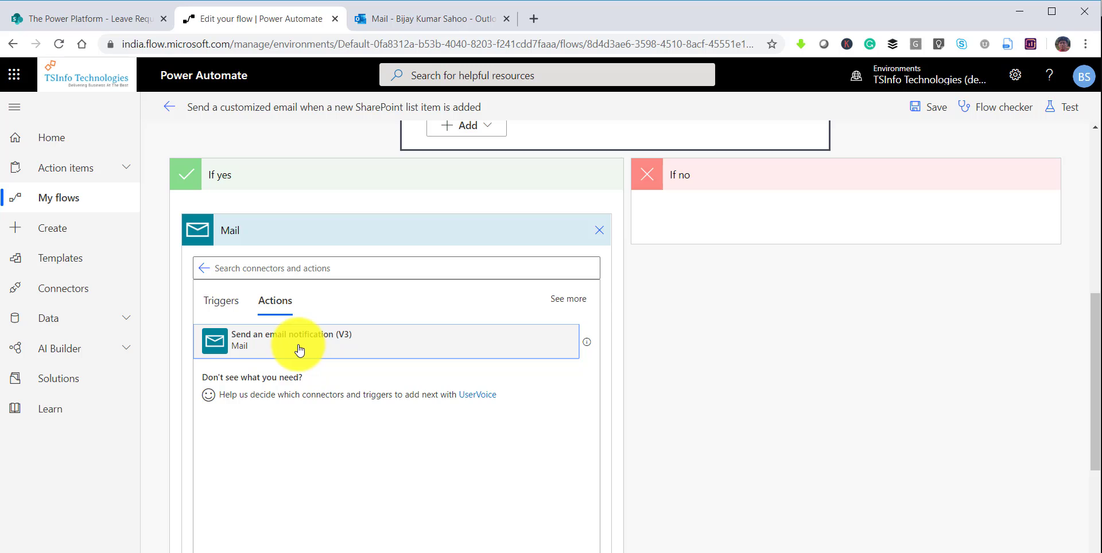
pyautogui.click(295, 284)
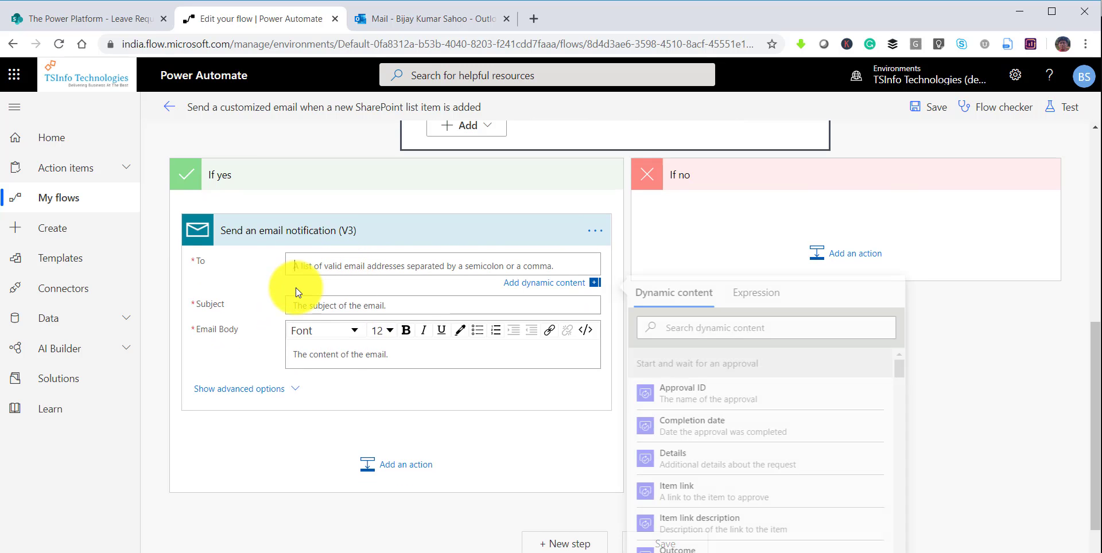
pyautogui.click(695, 325)
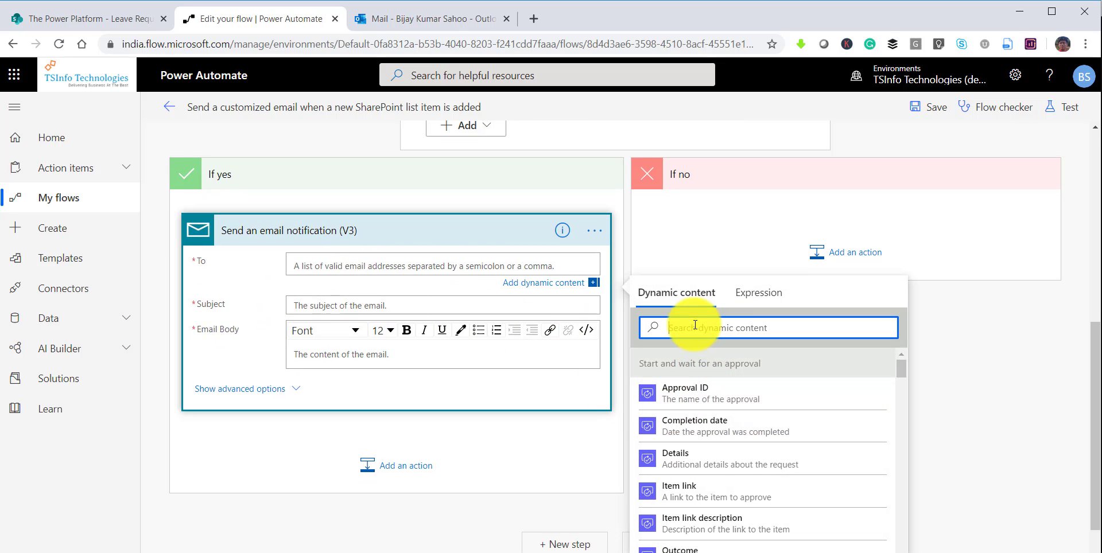
pyautogui.write('crea')
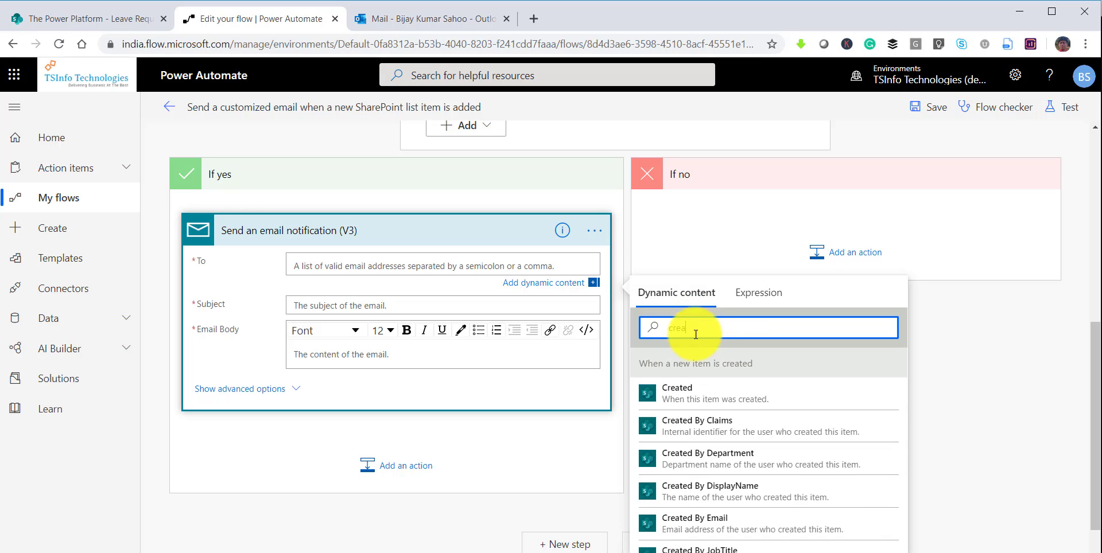
pyautogui.click(715, 520)
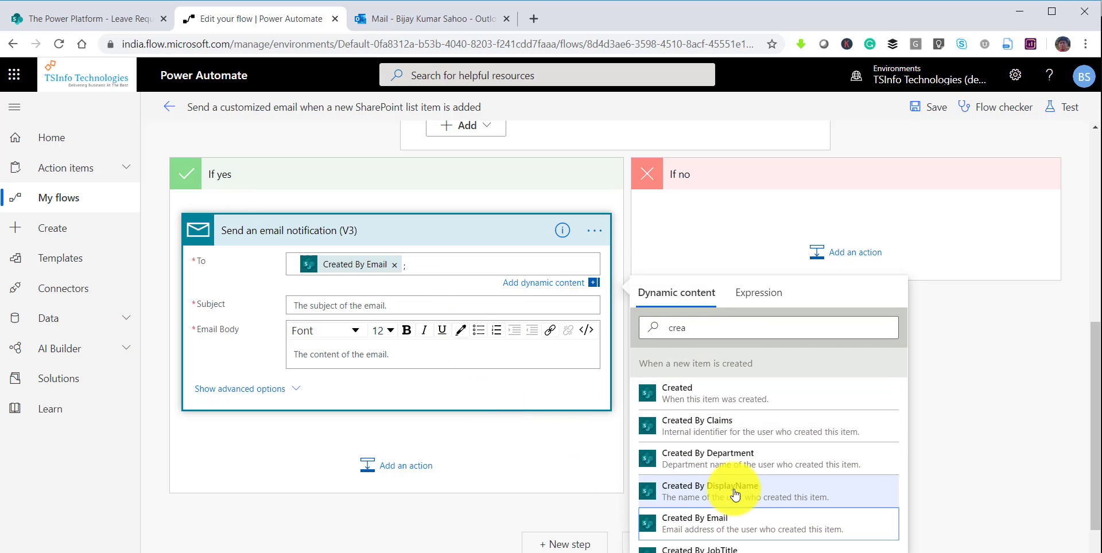
# Step: Give the email subject 'Leave request approved' and a body ending with the manager's Display Name
pyautogui.click(376, 311)
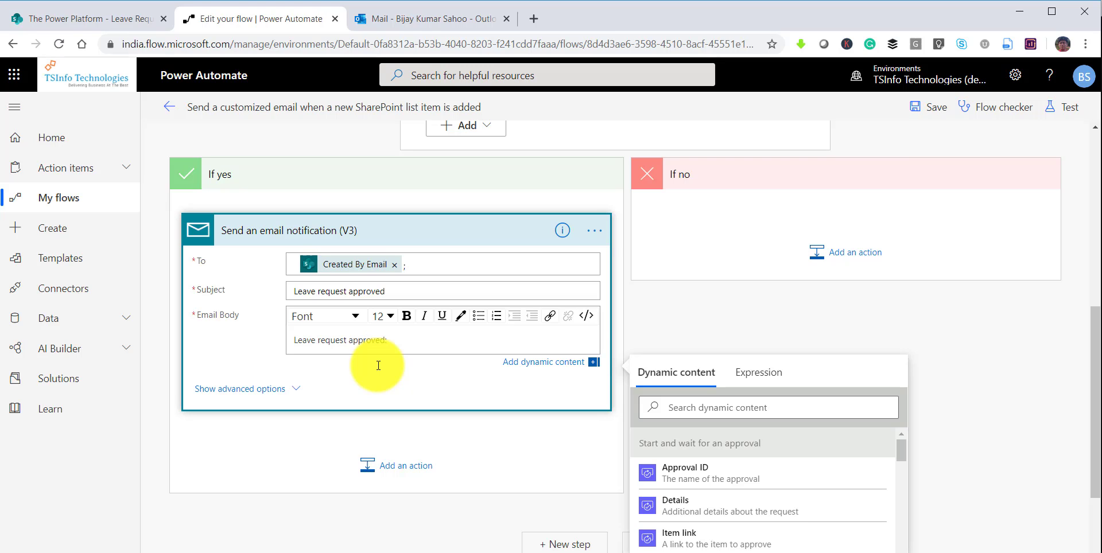
pyautogui.scroll(-2, 714, 454)
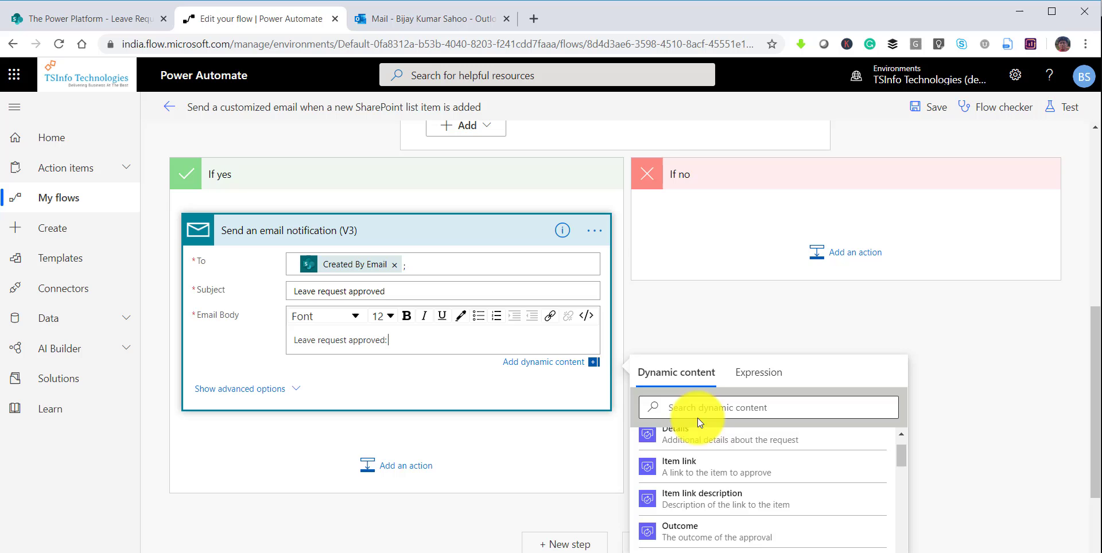
pyautogui.click(564, 371)
pyautogui.click(555, 365)
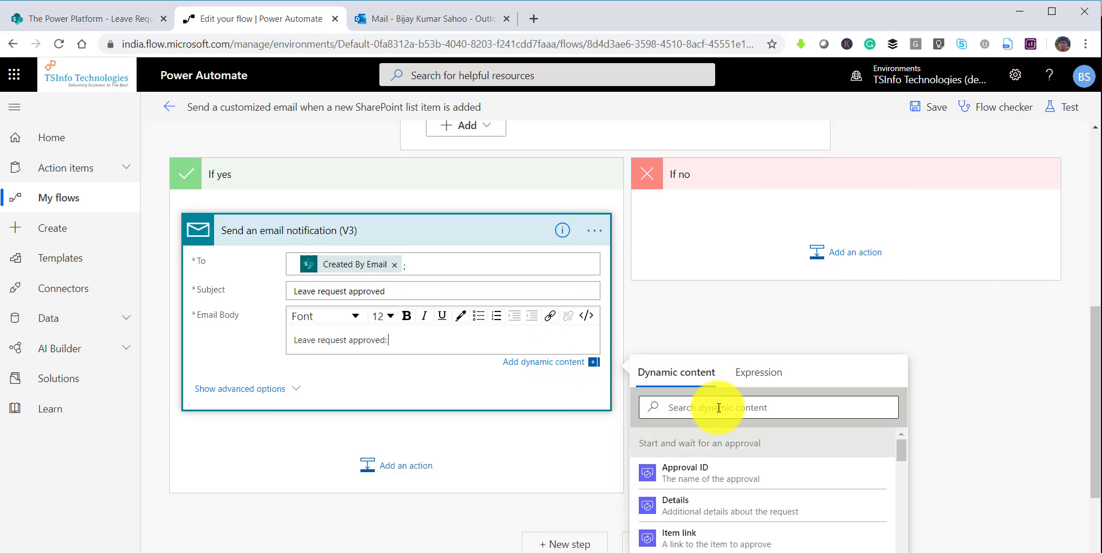
pyautogui.scroll(2, 724, 442)
pyautogui.scroll(-4, 722, 445)
pyautogui.scroll(-6, 713, 420)
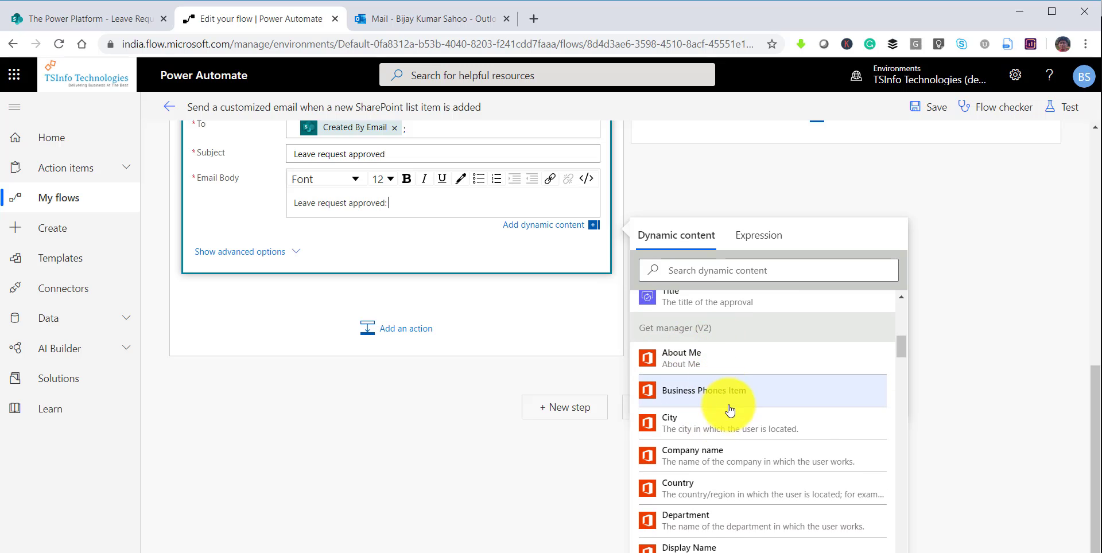
pyautogui.scroll(-1, 729, 402)
pyautogui.scroll(-1, 704, 446)
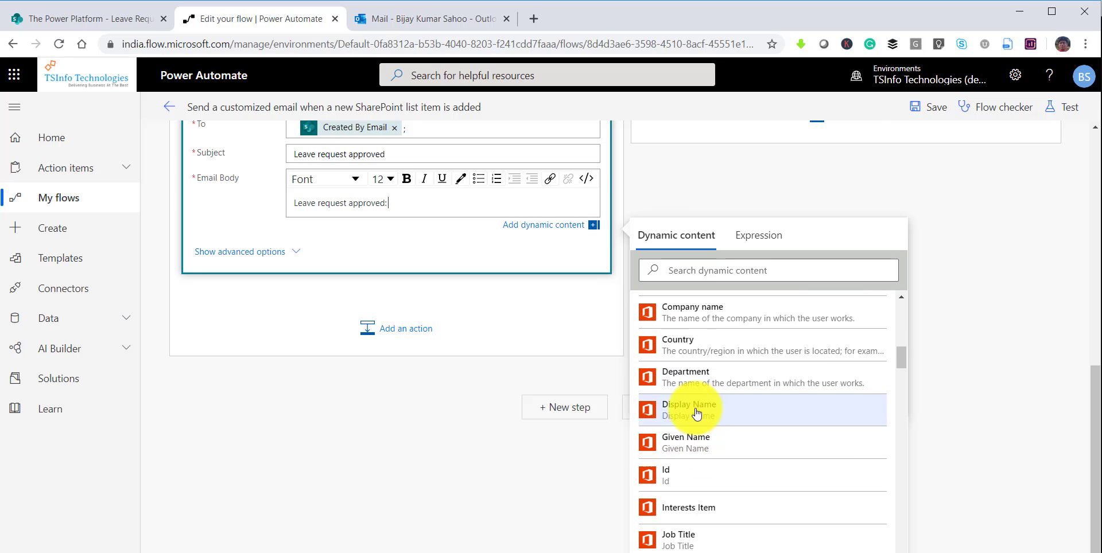
pyautogui.click(700, 411)
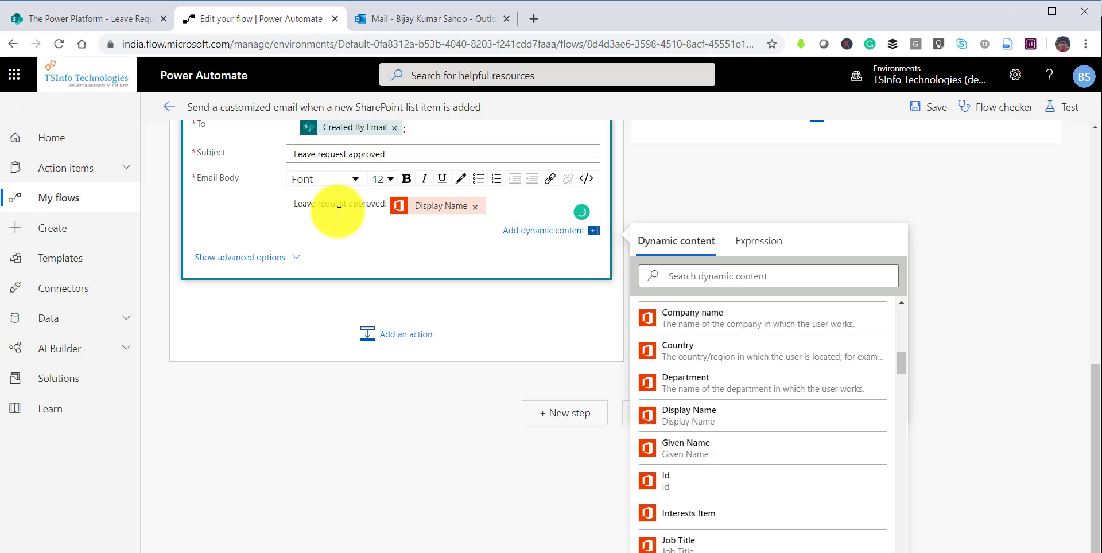
pyautogui.scroll(2, 970, 340)
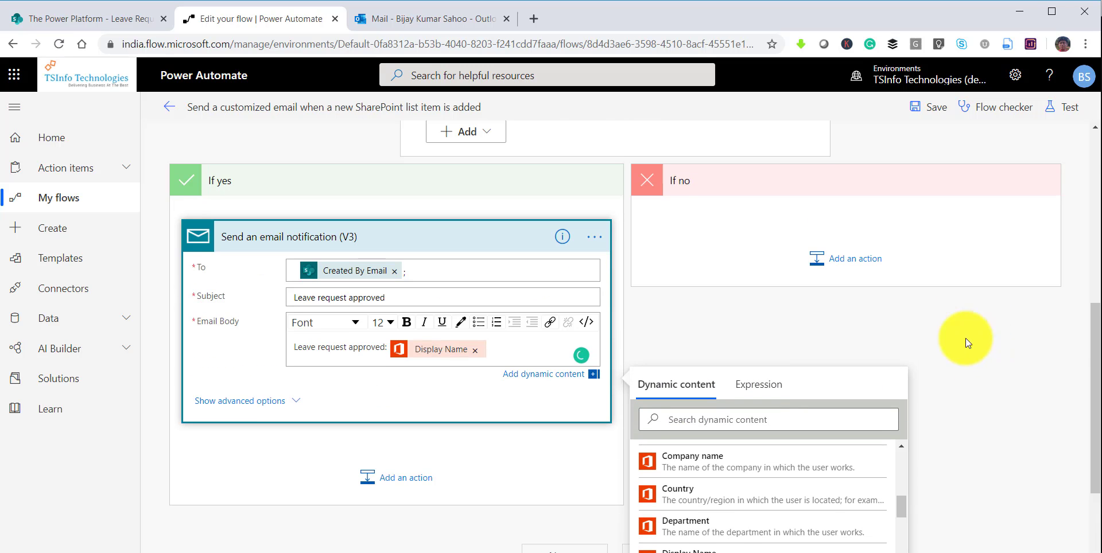
pyautogui.click(804, 229)
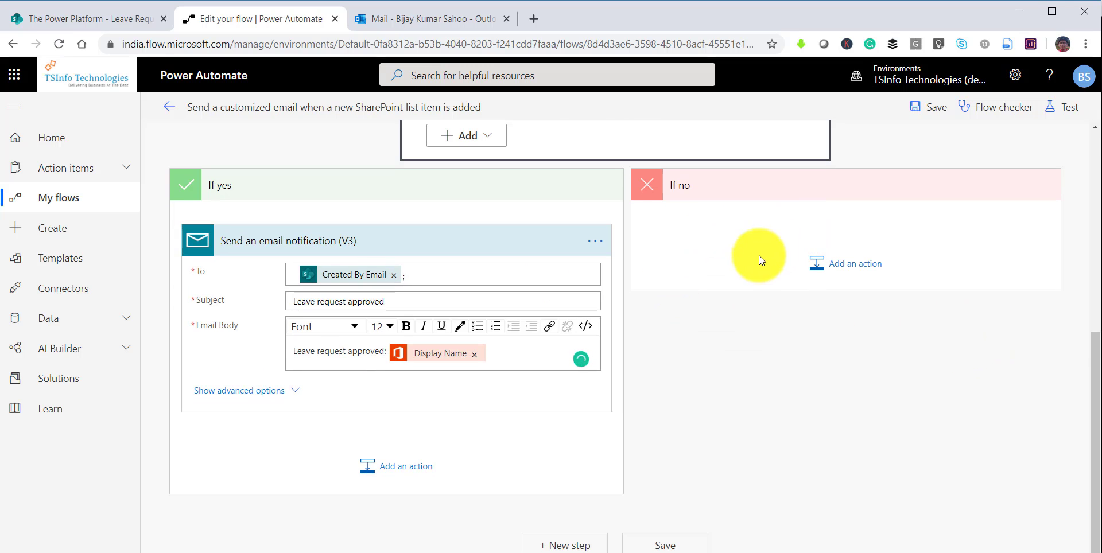
# Step: In the If no branch, add an email notification to Created By Email with subject and body 'Rejected'
pyautogui.click(860, 271)
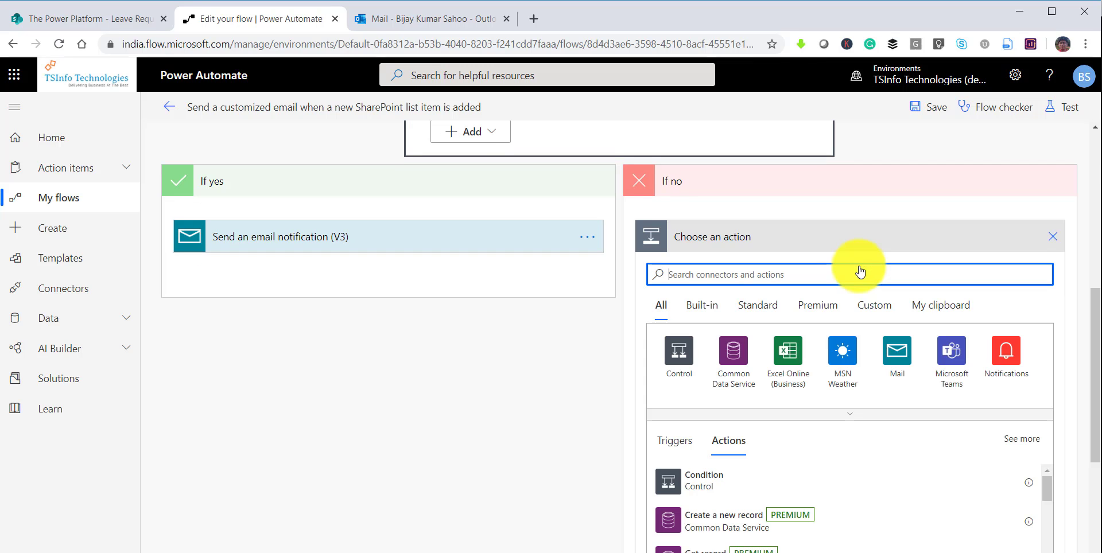
pyautogui.click(882, 377)
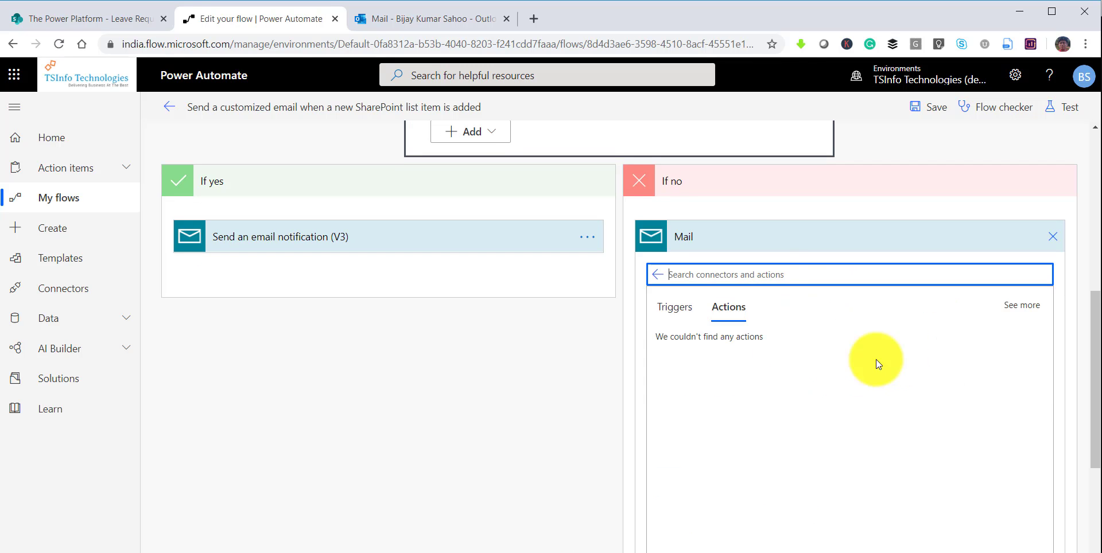
pyautogui.click(721, 346)
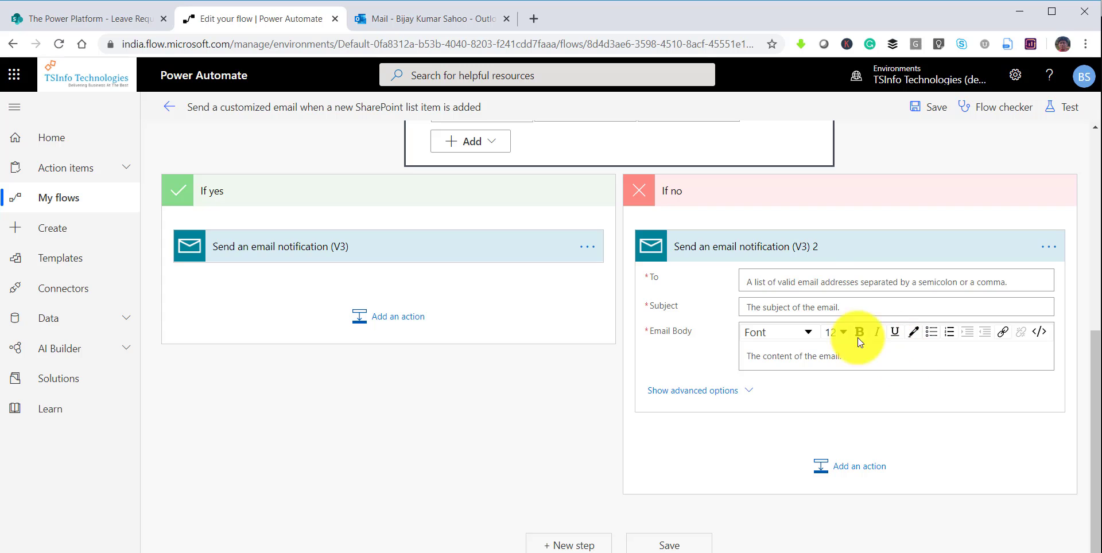
pyautogui.click(827, 283)
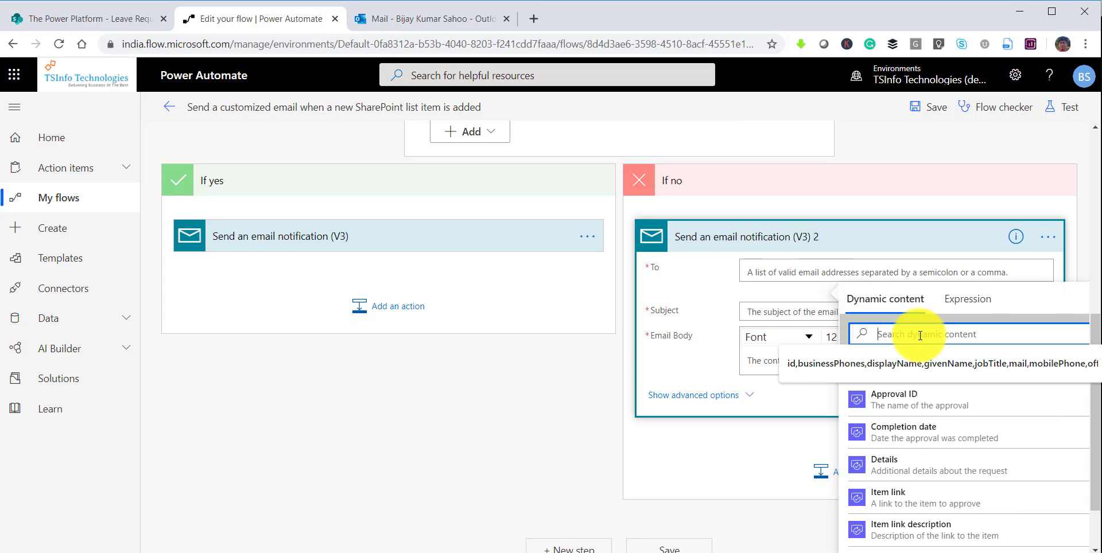
pyautogui.write('crea')
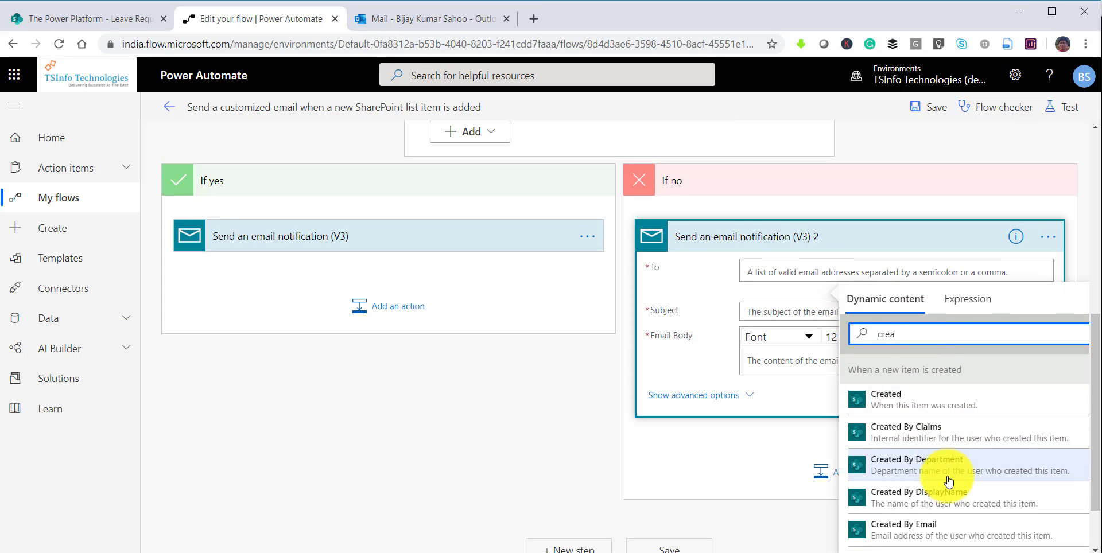
pyautogui.scroll(-1, 949, 494)
pyautogui.click(924, 456)
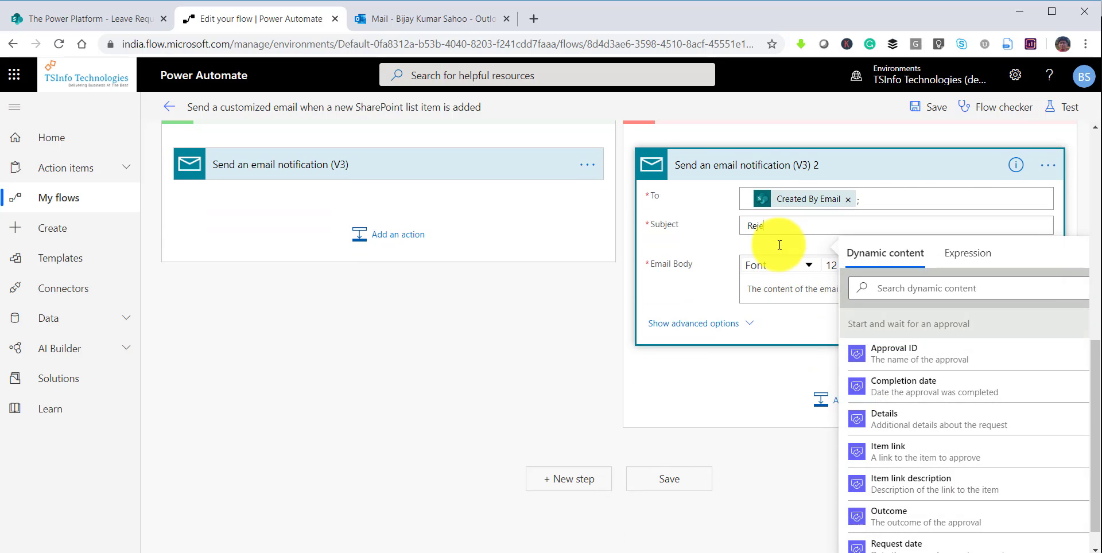
pyautogui.click(786, 296)
pyautogui.write('Rejected')
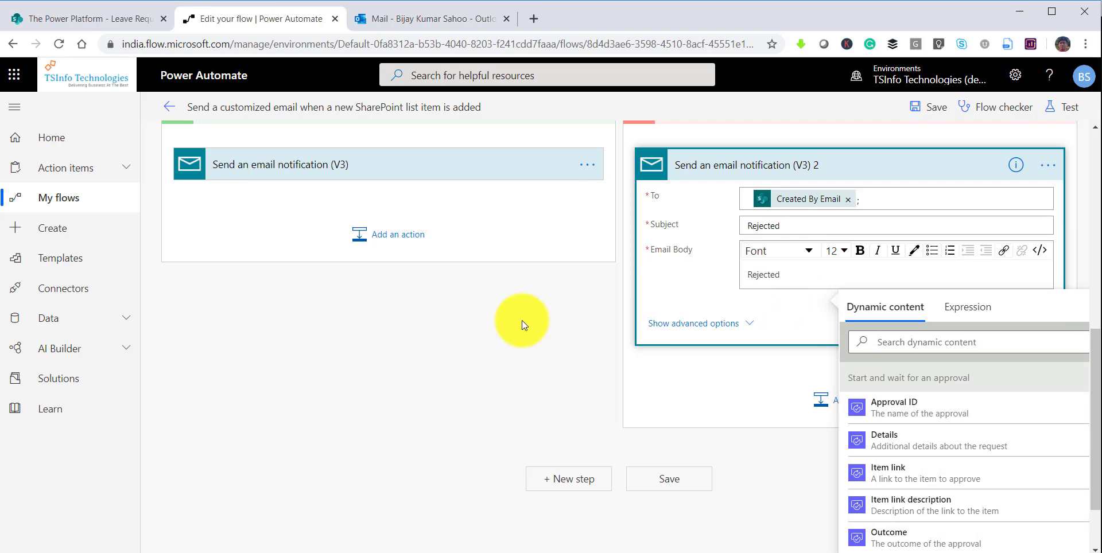
pyautogui.click(522, 320)
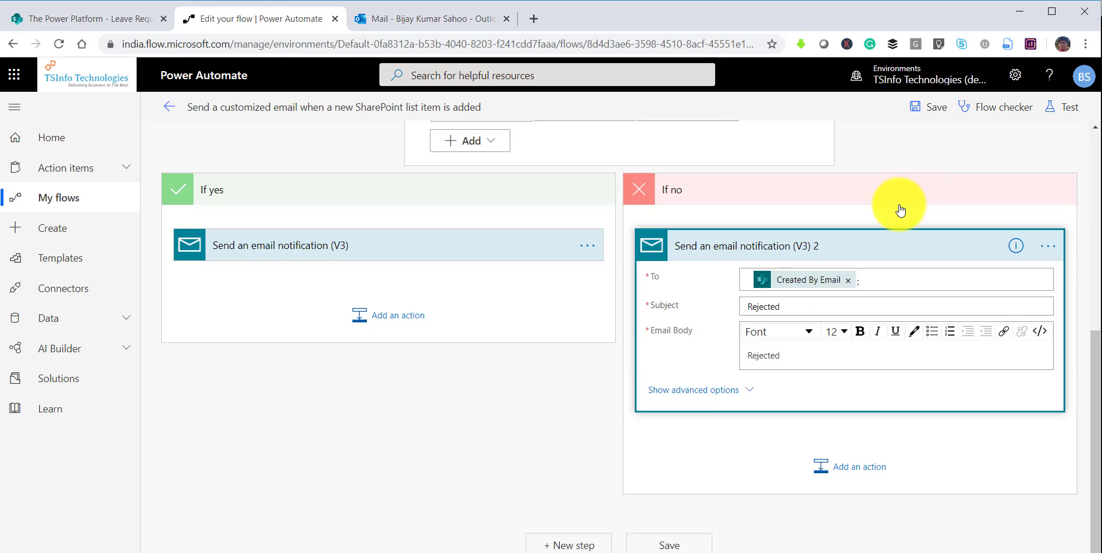
pyautogui.click(887, 246)
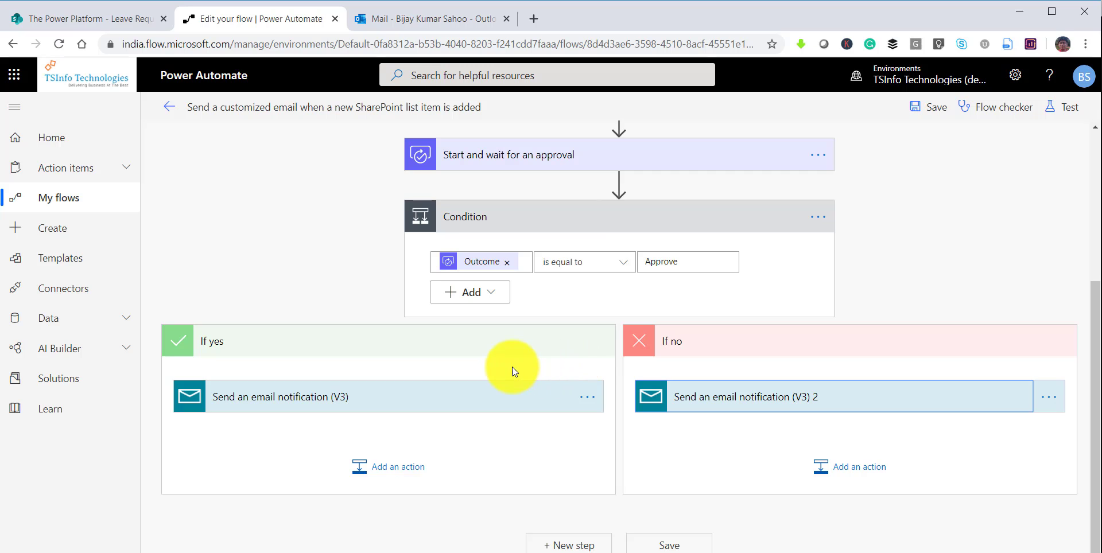
pyautogui.click(23, 19)
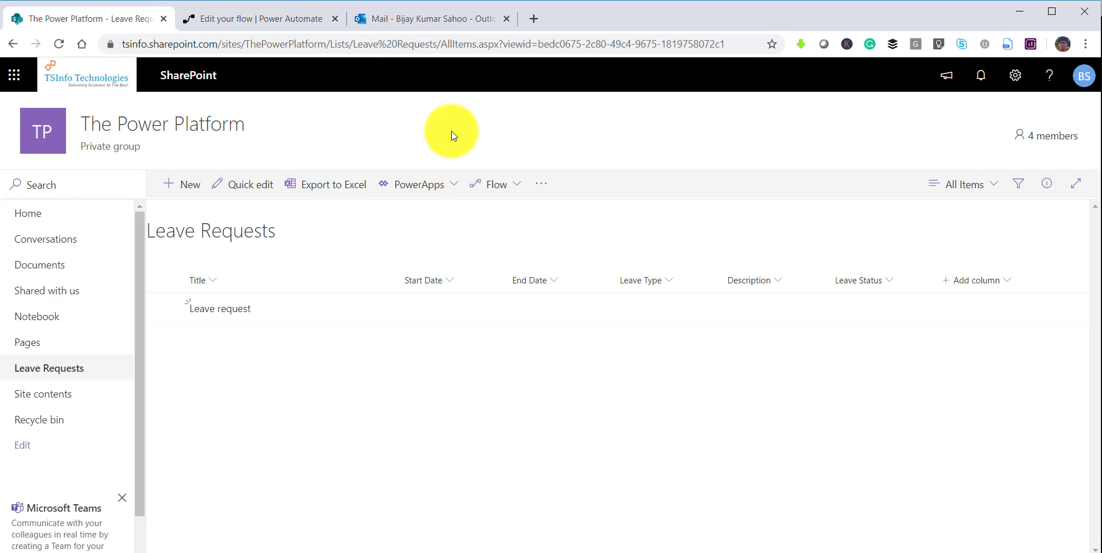
pyautogui.click(887, 280)
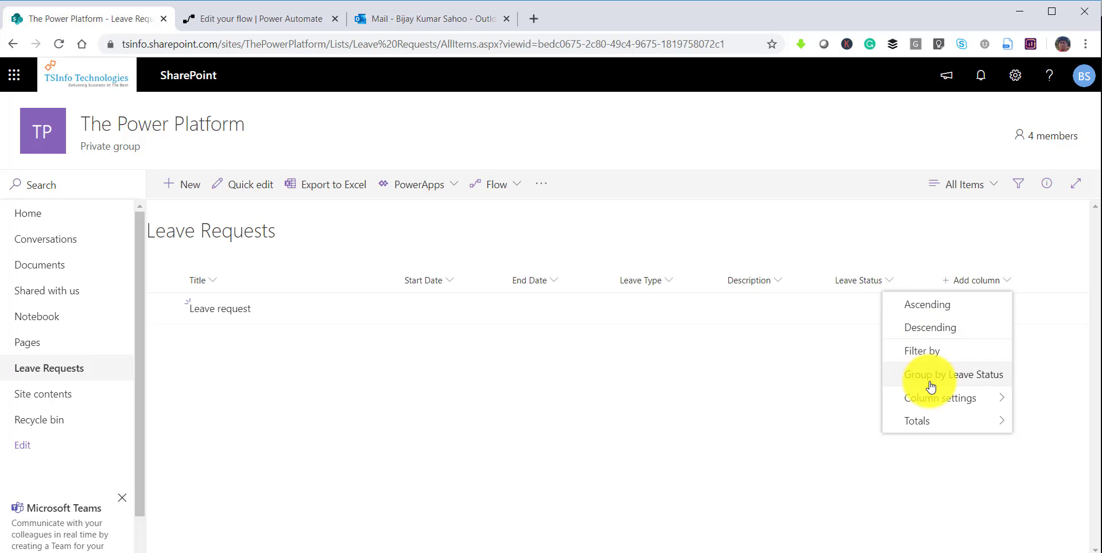
pyautogui.moveTo(967, 402)
pyautogui.click(824, 406)
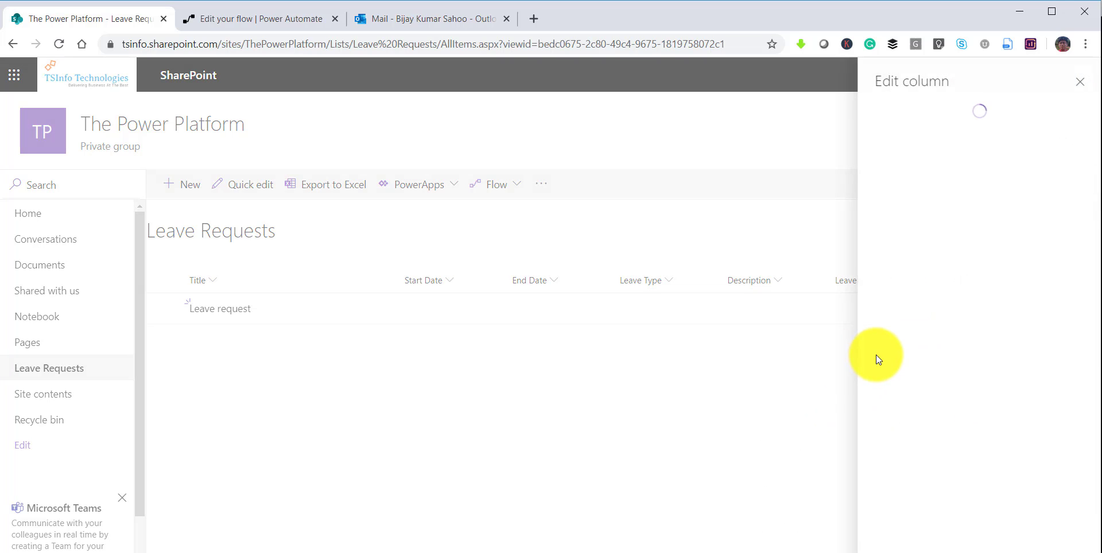
pyautogui.moveTo(933, 345); pyautogui.dragTo(883, 361)
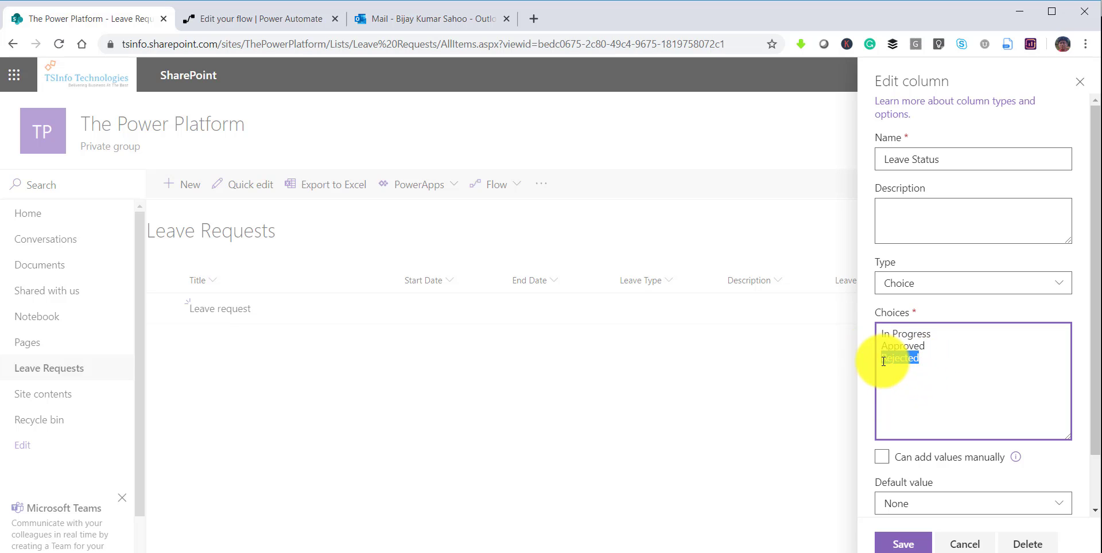
pyautogui.click(1080, 82)
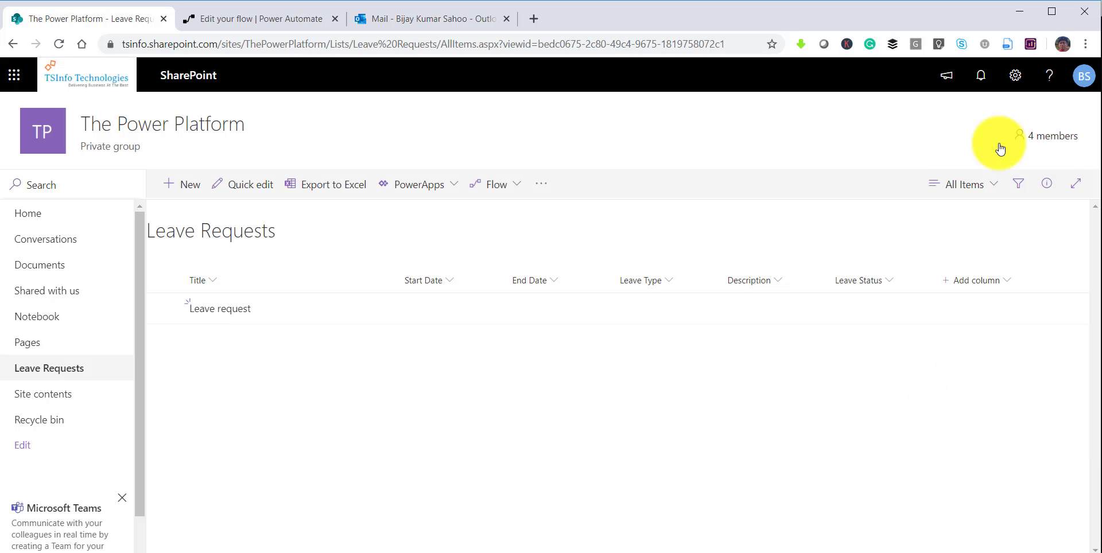
pyautogui.click(295, 32)
# Step: Add a SharePoint Update item action below the If yes approval email, found by searching 'update'
pyautogui.click(381, 460)
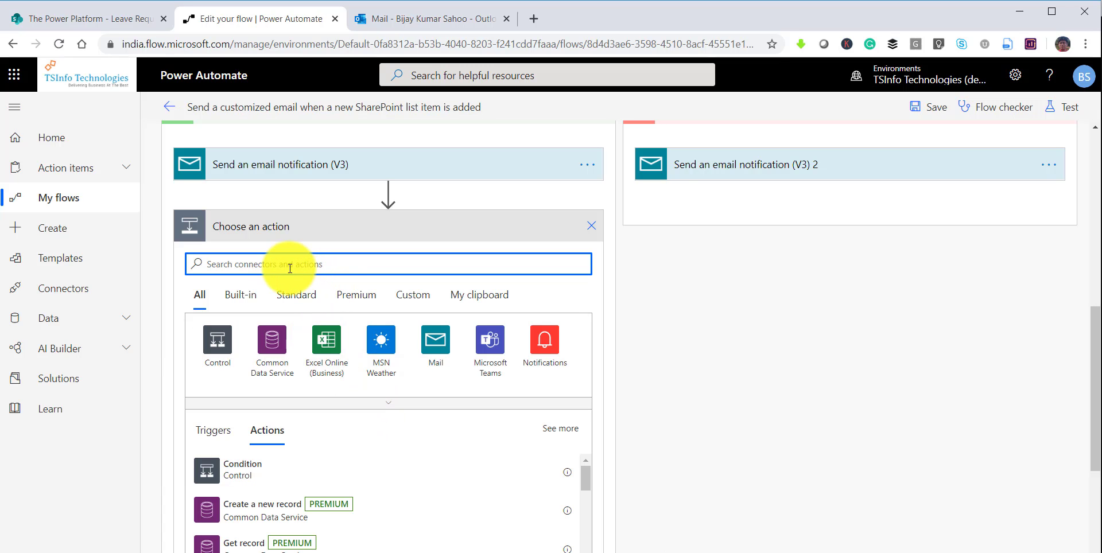
pyautogui.write('upd')
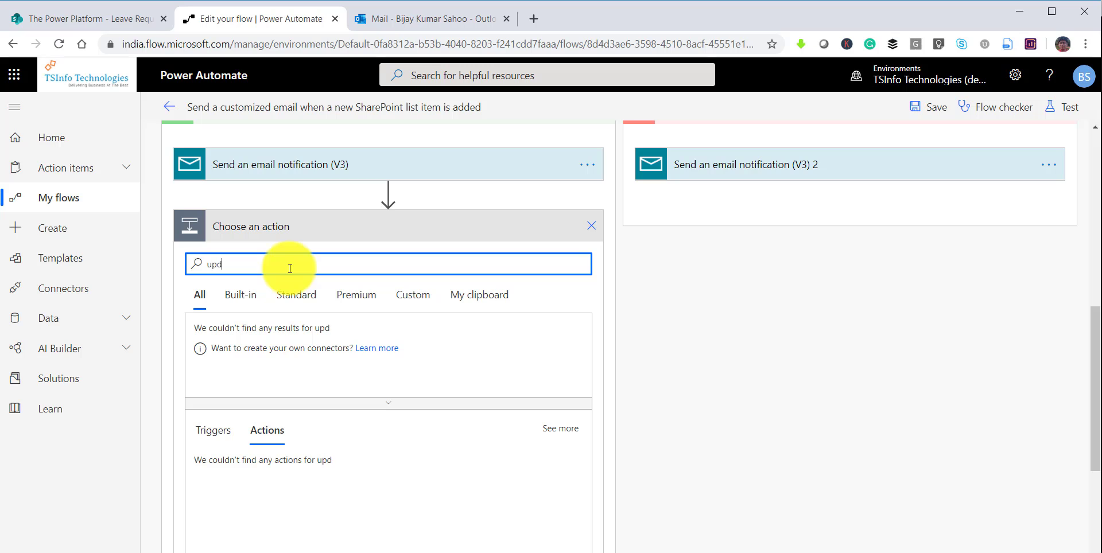
pyautogui.write('ate')
pyautogui.scroll(-4, 357, 402)
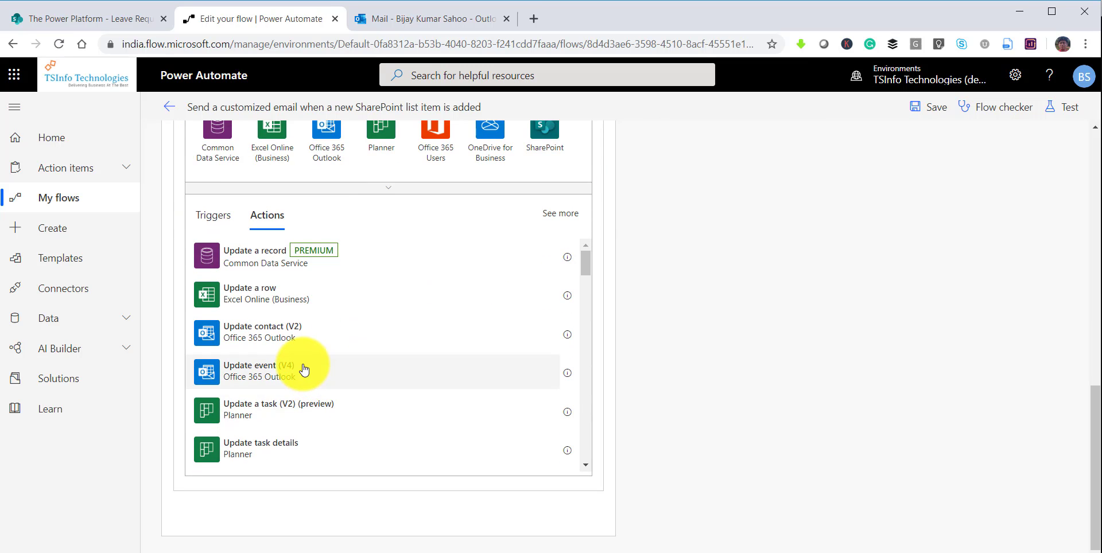
pyautogui.scroll(-3, 303, 373)
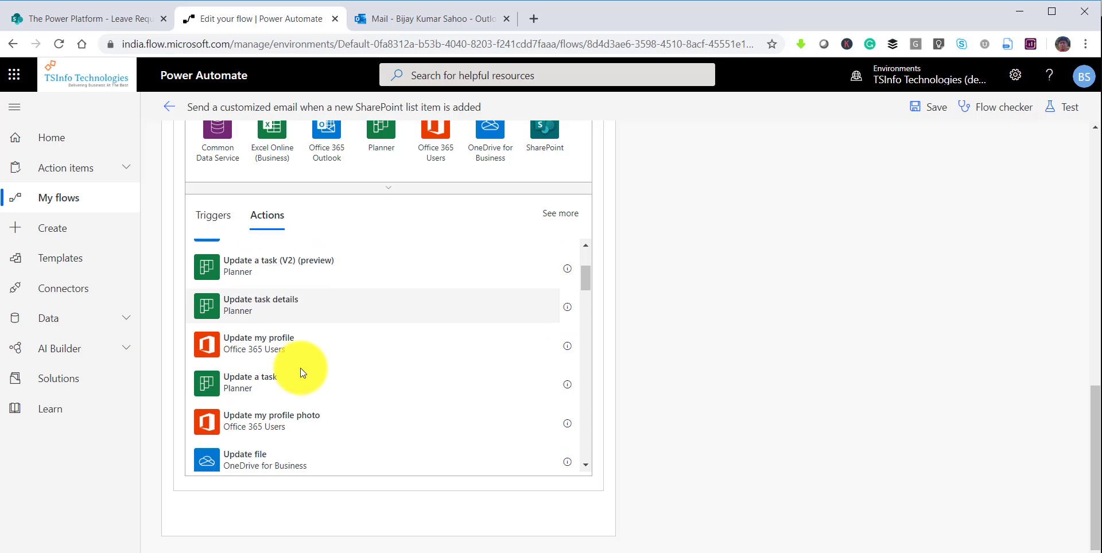
pyautogui.scroll(-4, 296, 381)
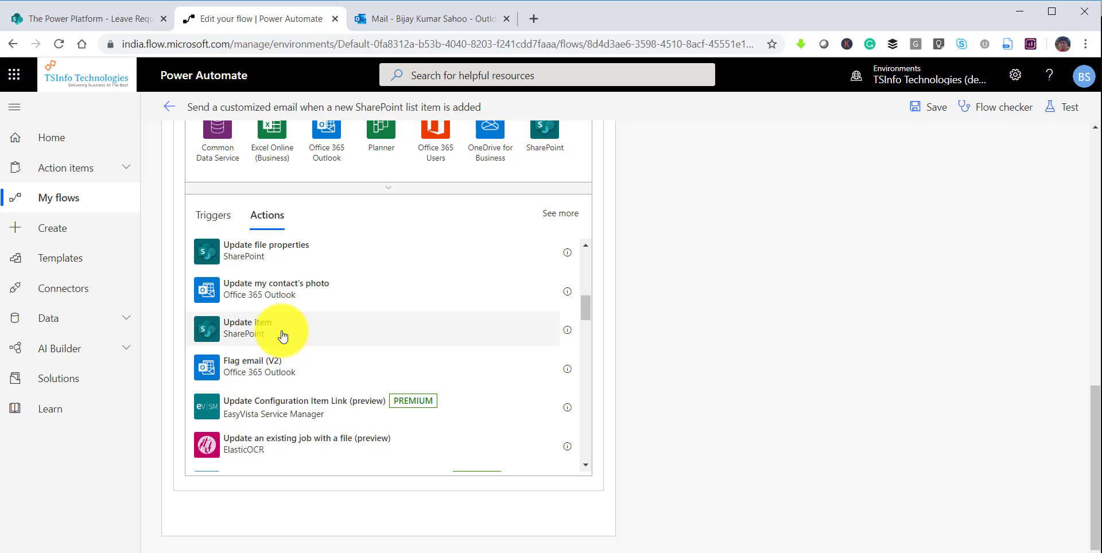
pyautogui.click(283, 336)
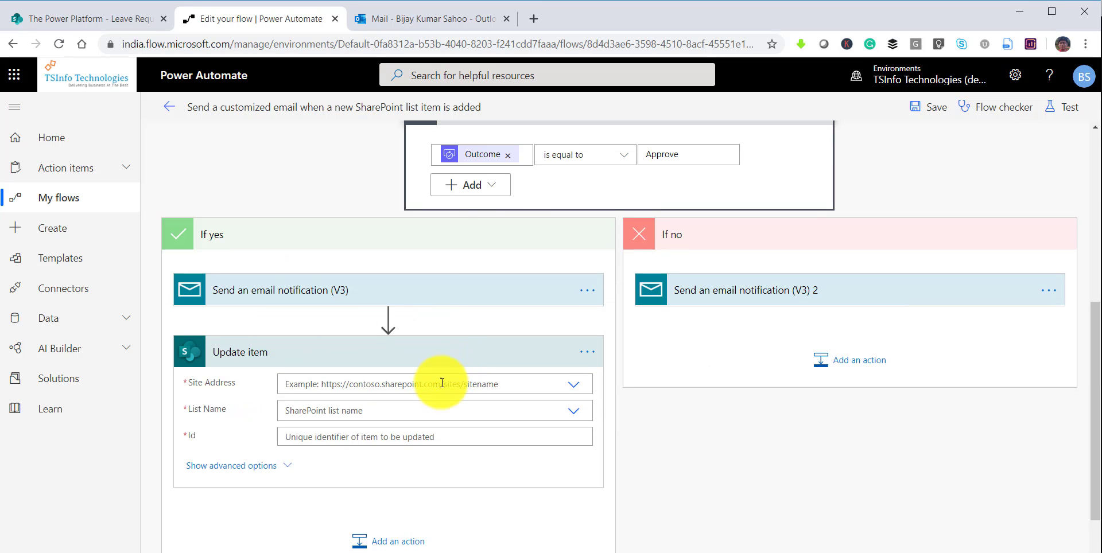
# Step: Point Update item at The Power Platform site's Leave Requests list, with Id from the new item's ID
pyautogui.click(441, 310)
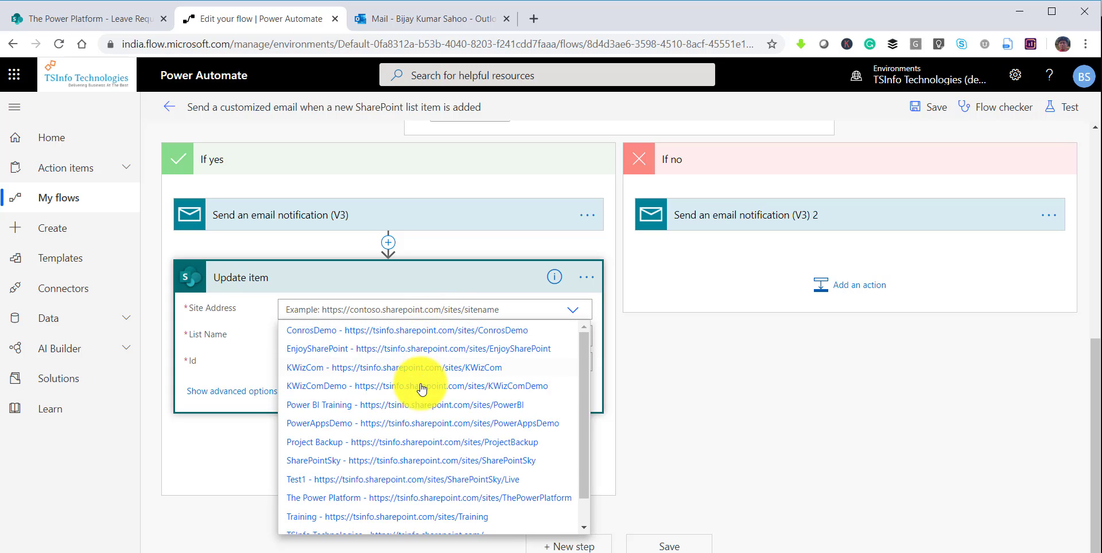
pyautogui.scroll(-1, 411, 411)
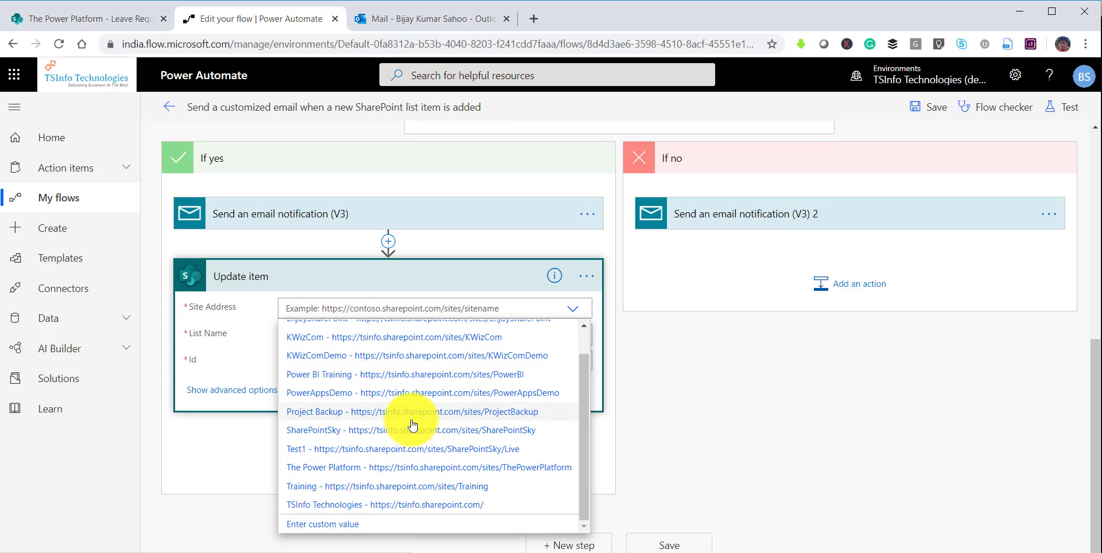
pyautogui.click(402, 471)
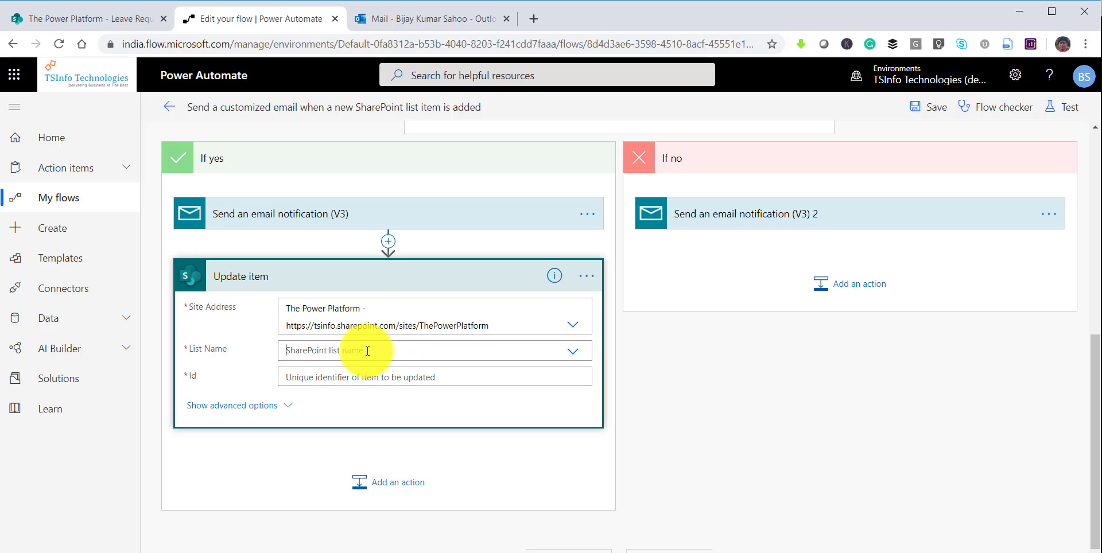
pyautogui.click(376, 373)
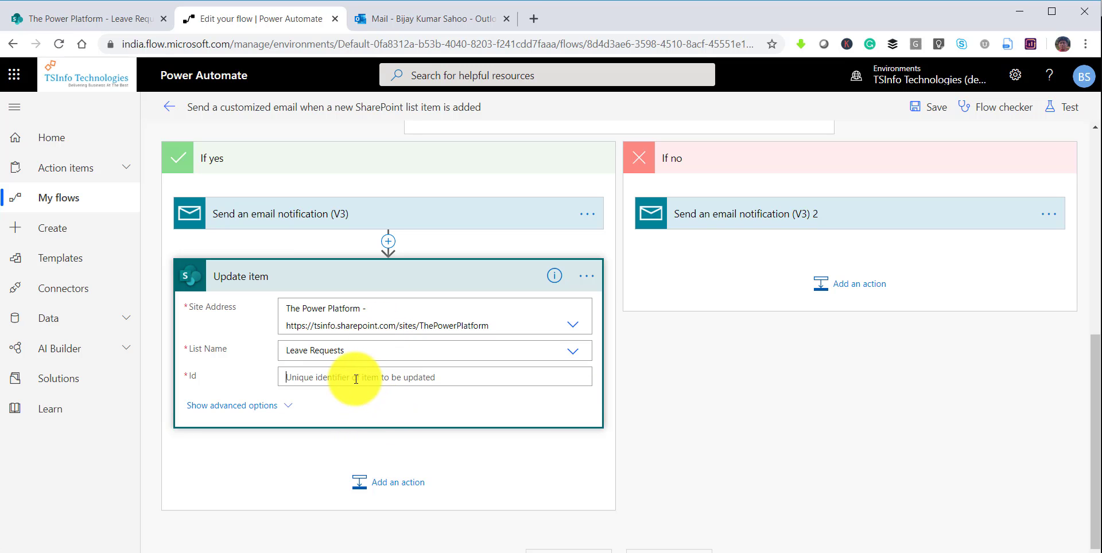
pyautogui.scroll(-3, 438, 416)
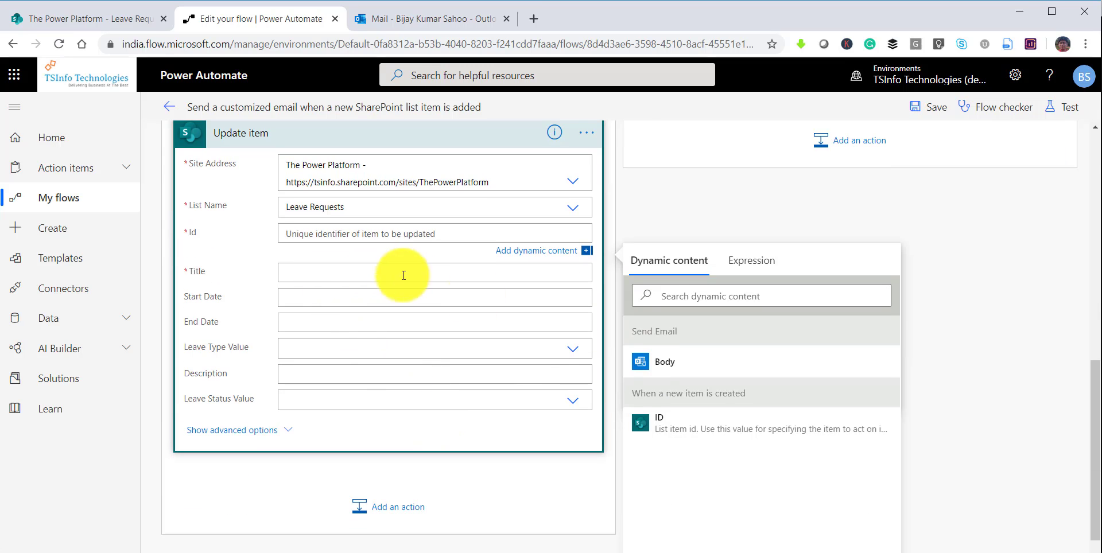
pyautogui.click(646, 425)
# Step: Fill Title with the new item's Title and set Leave Status Value to Approved
pyautogui.click(329, 276)
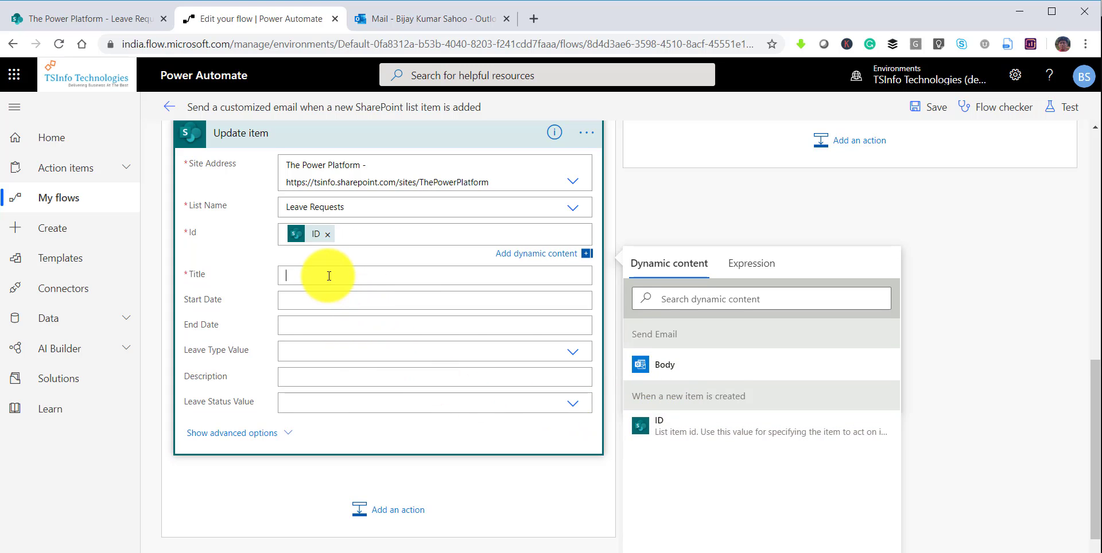
pyautogui.scroll(-10, 672, 425)
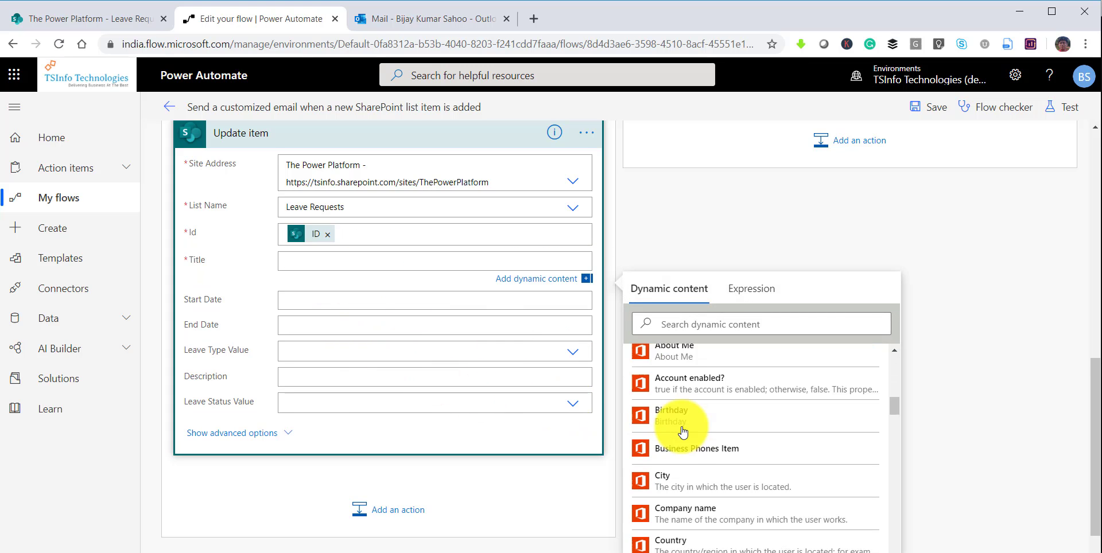
pyautogui.scroll(-15, 682, 431)
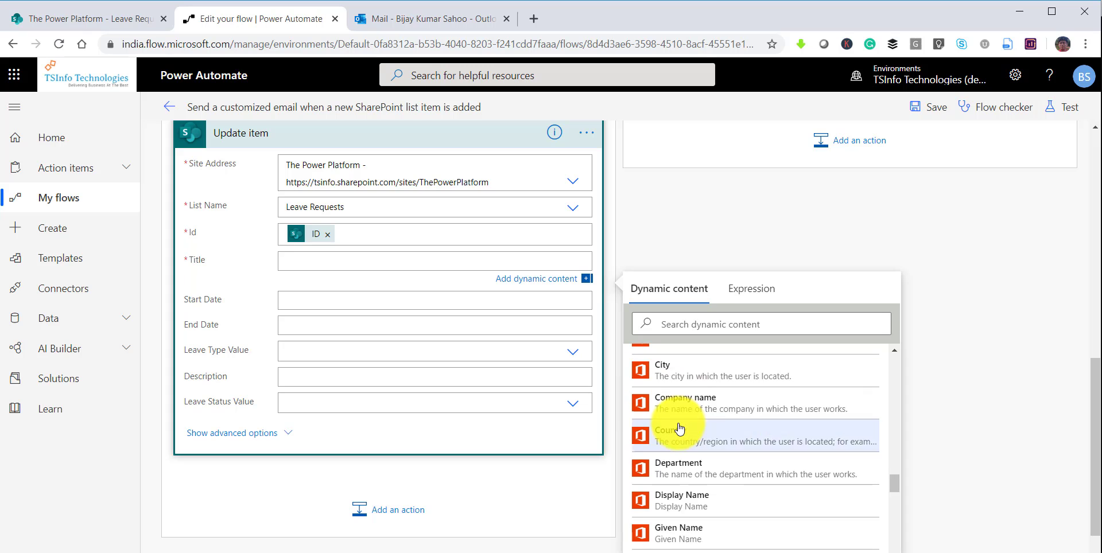
pyautogui.scroll(-15, 679, 431)
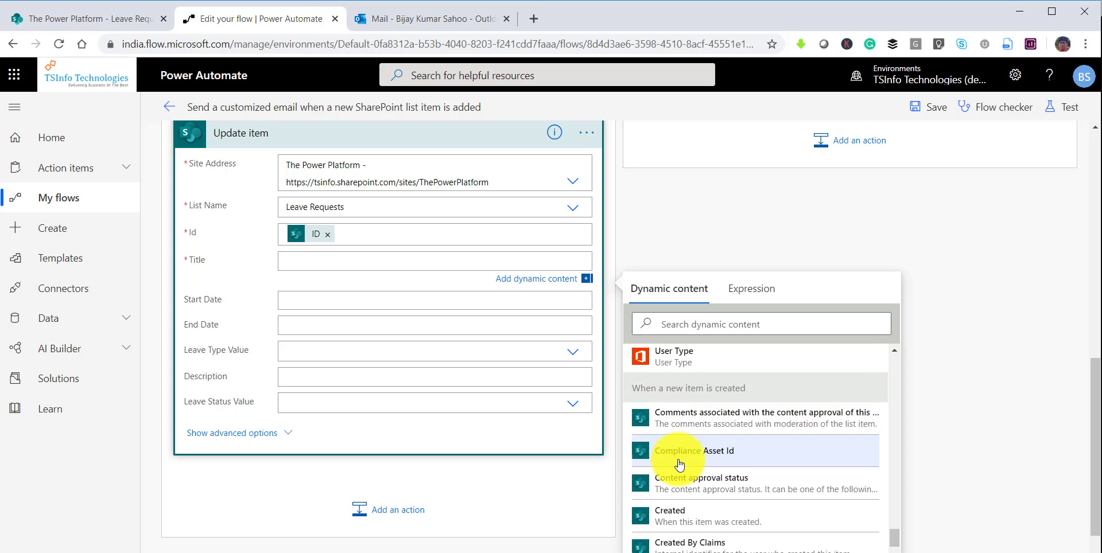
pyautogui.scroll(-10, 680, 464)
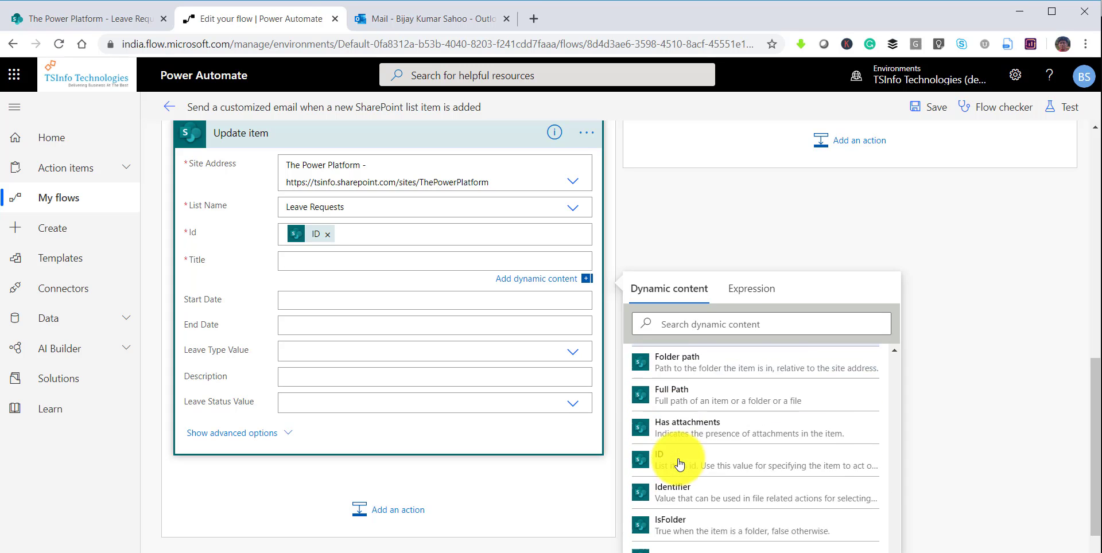
pyautogui.scroll(-8, 679, 464)
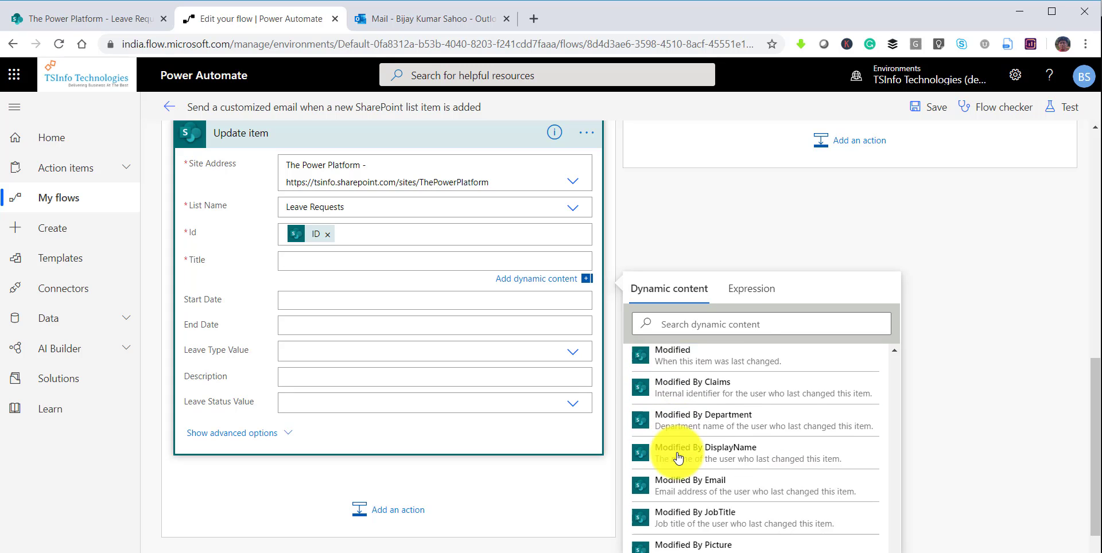
pyautogui.scroll(-6, 679, 458)
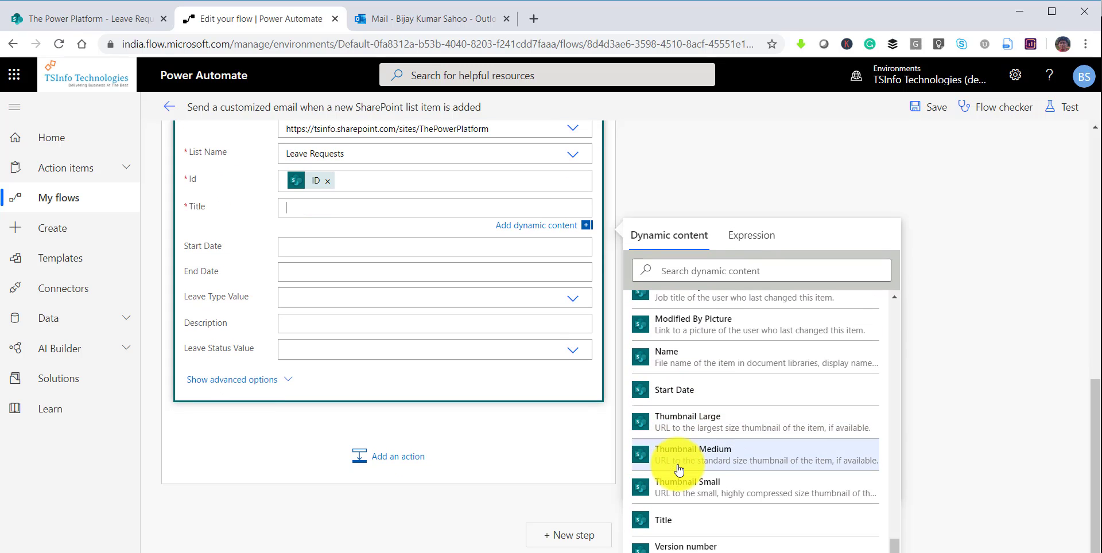
pyautogui.click(666, 520)
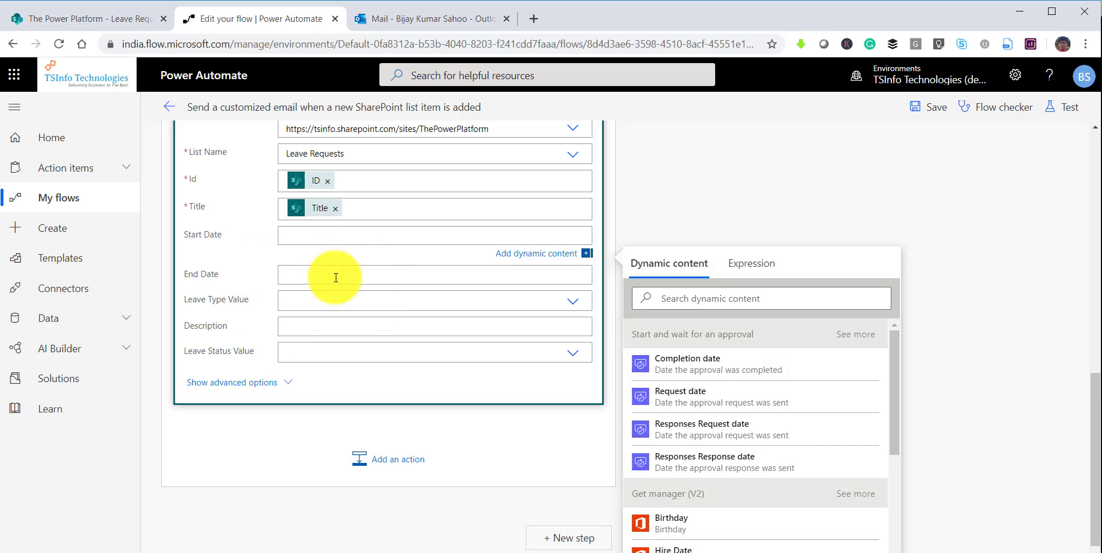
pyautogui.scroll(-1, 375, 351)
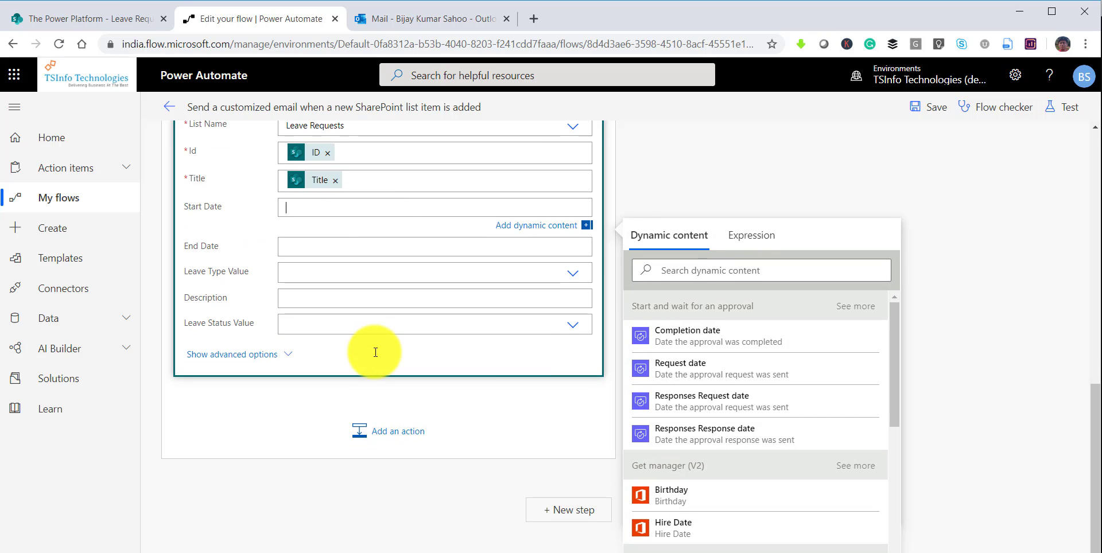
pyautogui.click(338, 324)
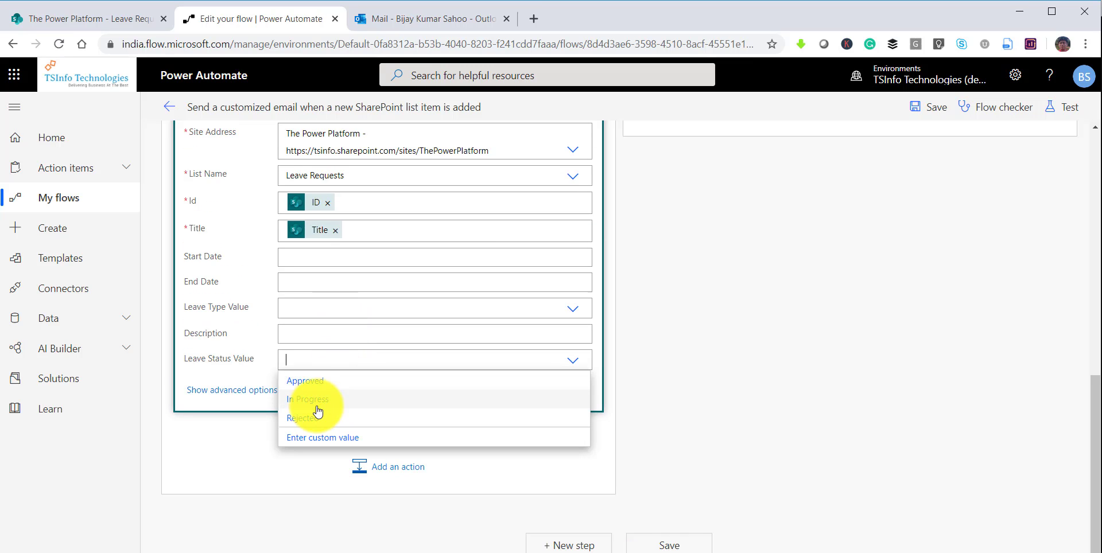
pyautogui.click(310, 390)
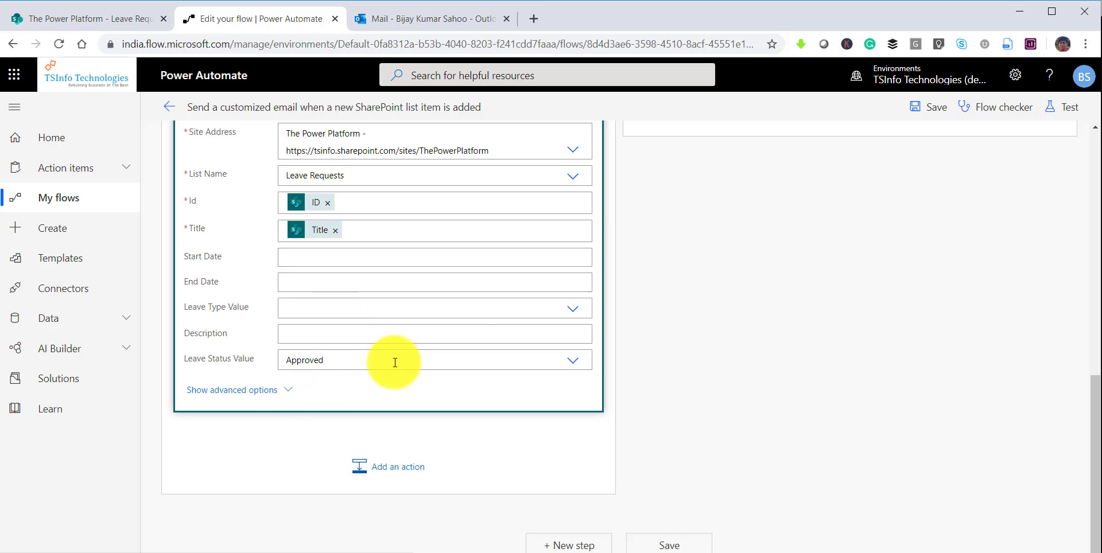
pyautogui.scroll(3, 732, 299)
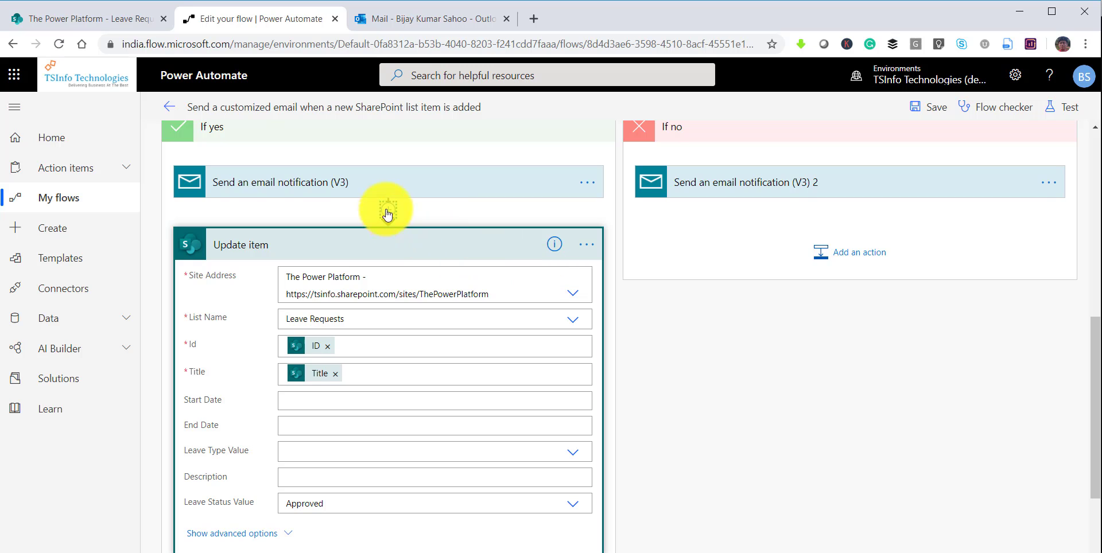
# Step: Add a SharePoint Update item action after the If no rejection email, searching 'update list'
pyautogui.click(873, 257)
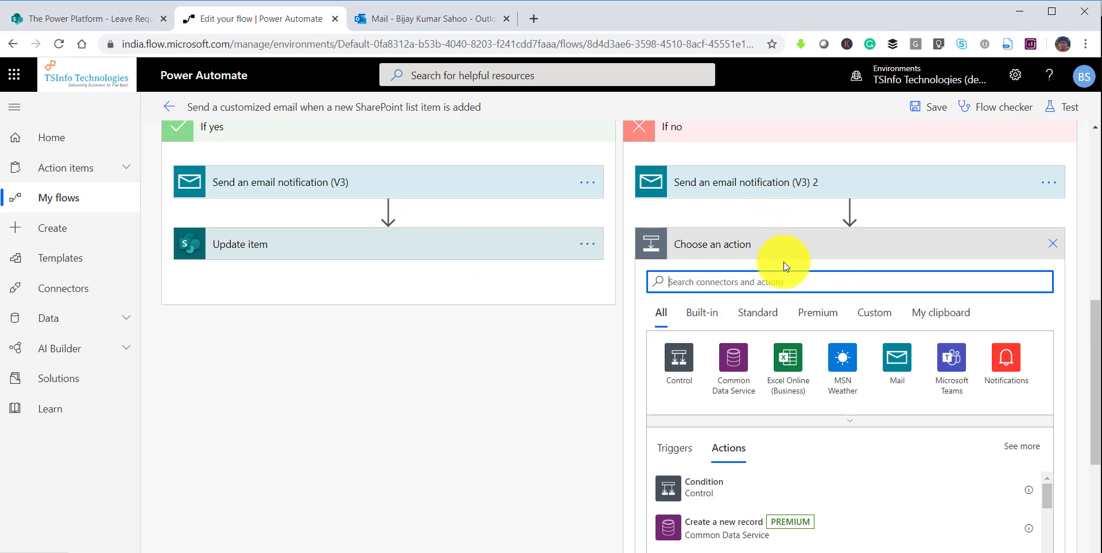
pyautogui.click(897, 359)
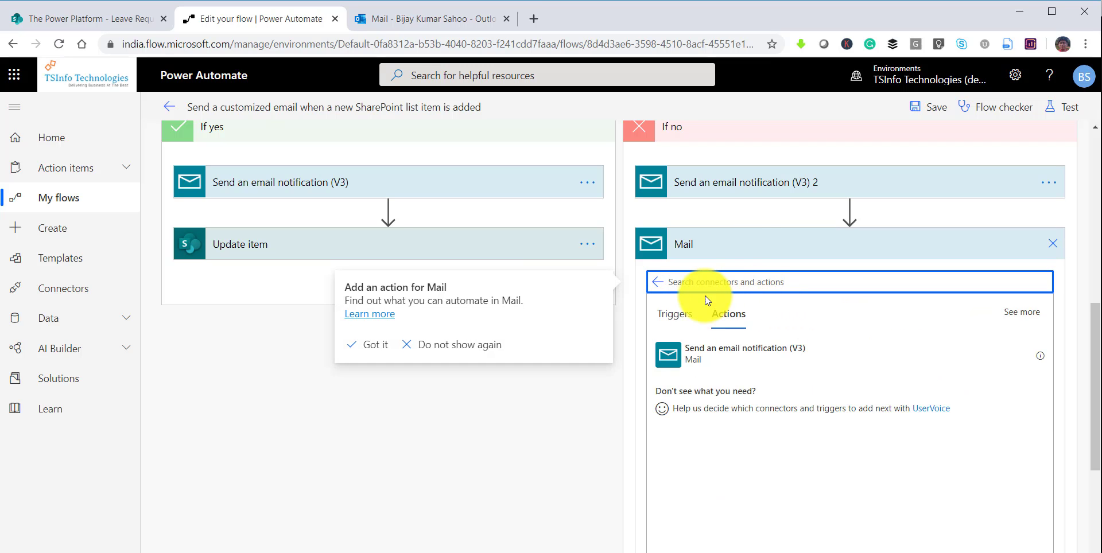
pyautogui.click(658, 282)
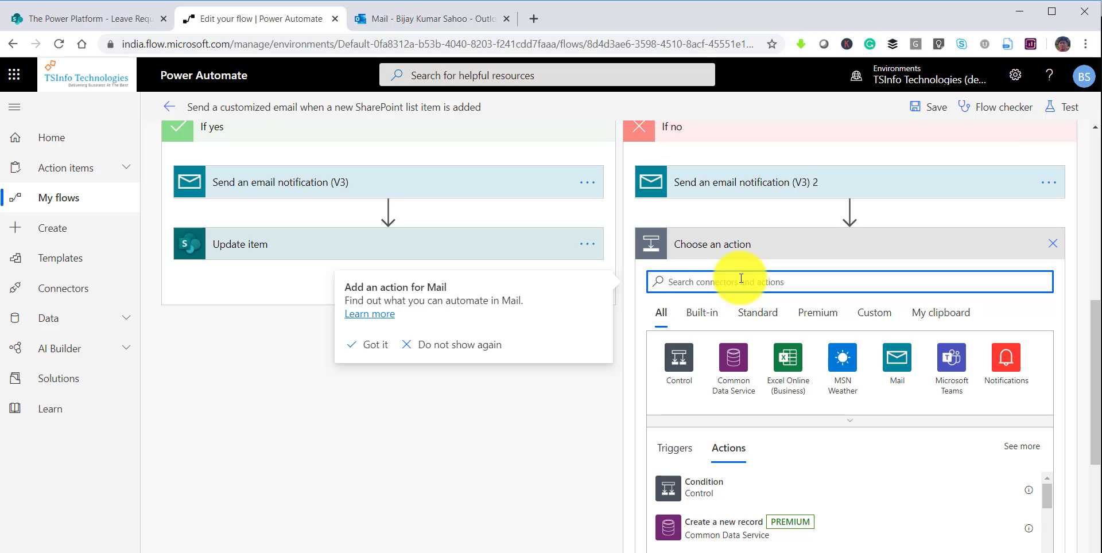
pyautogui.write('up')
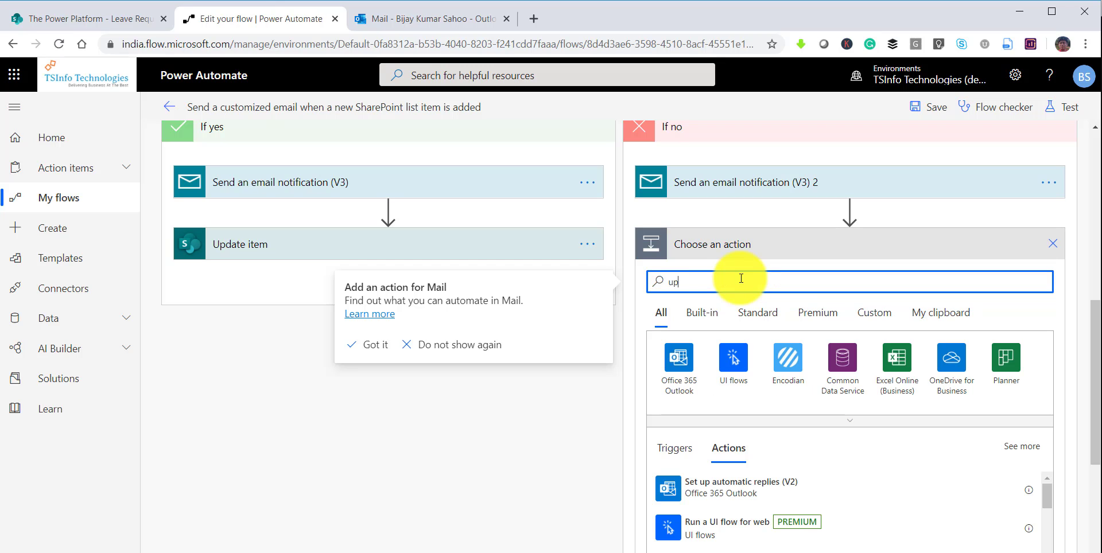
pyautogui.write('dat')
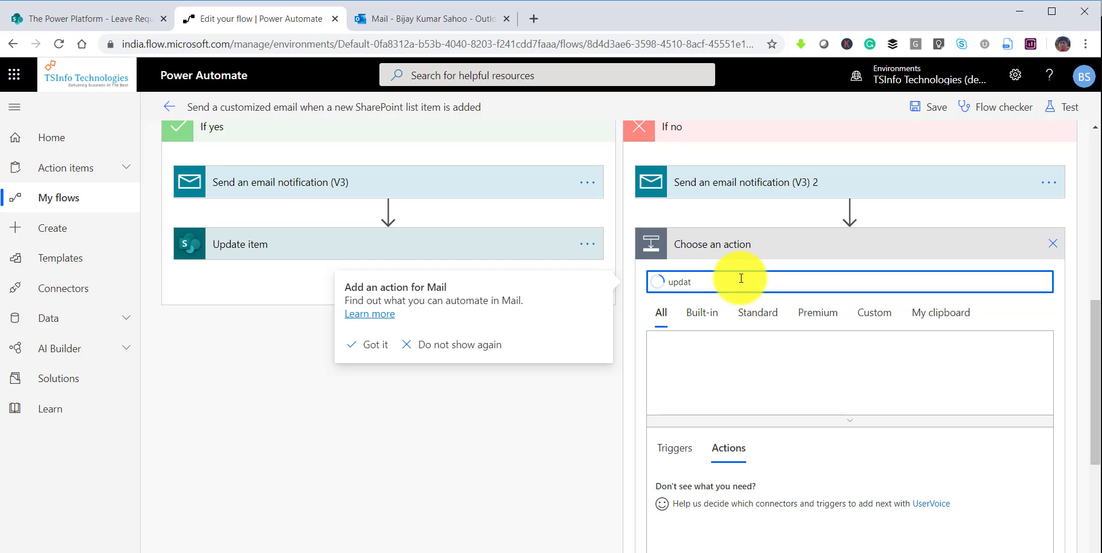
pyautogui.write('e')
pyautogui.scroll(-4, 811, 453)
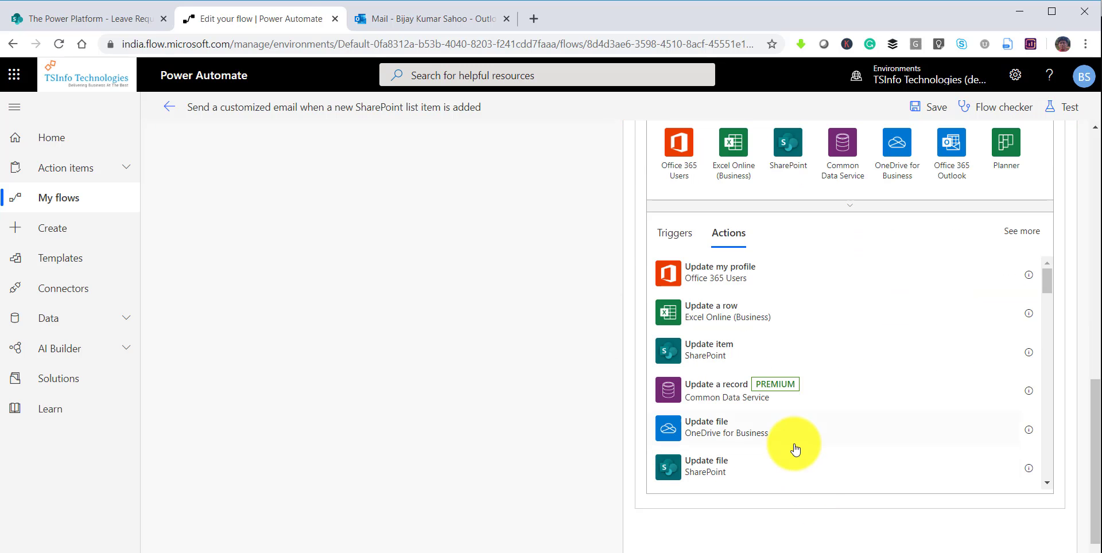
pyautogui.scroll(-8, 795, 450)
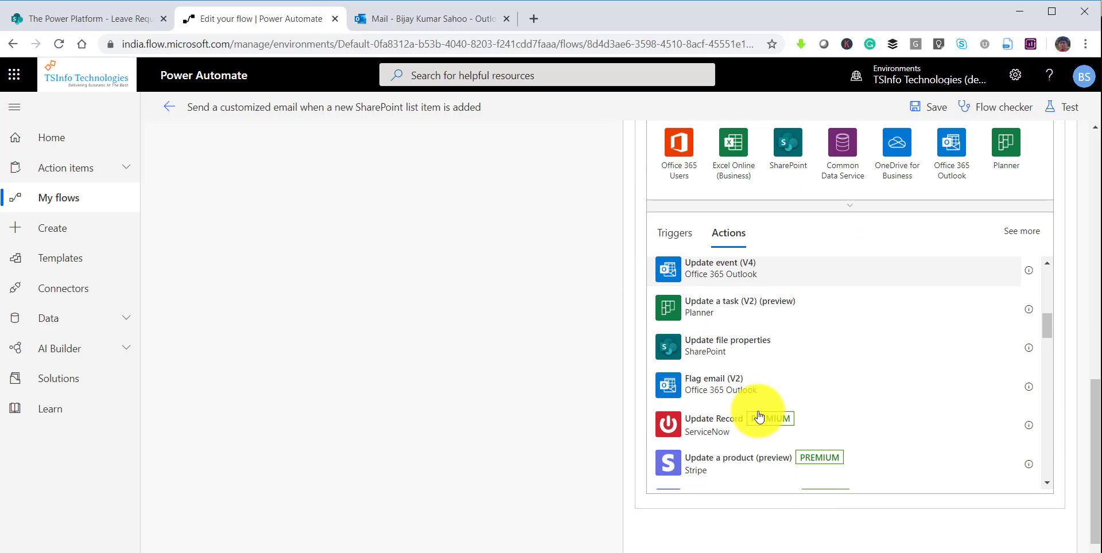
pyautogui.scroll(-5, 749, 381)
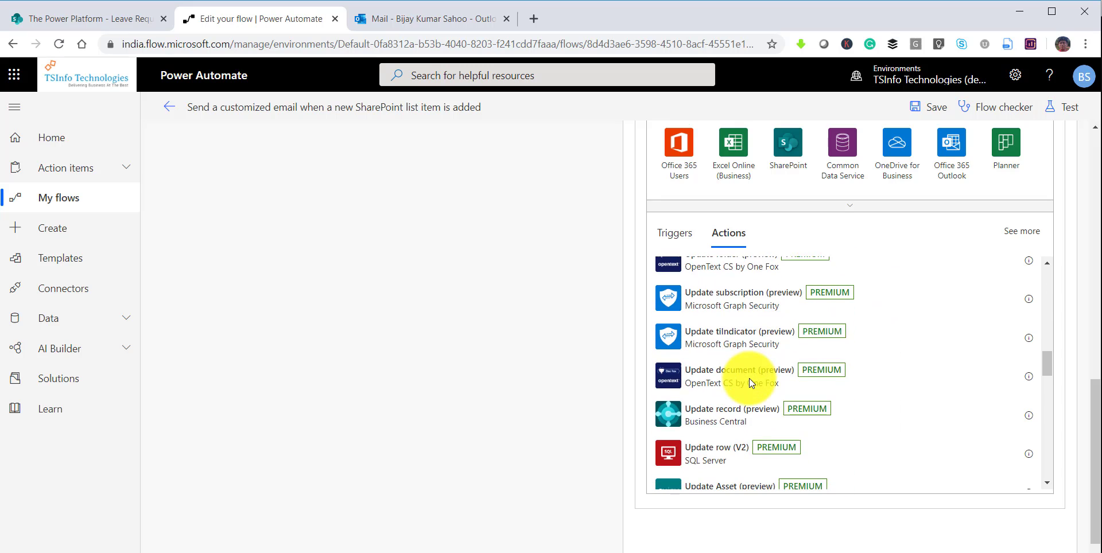
pyautogui.scroll(-6, 749, 380)
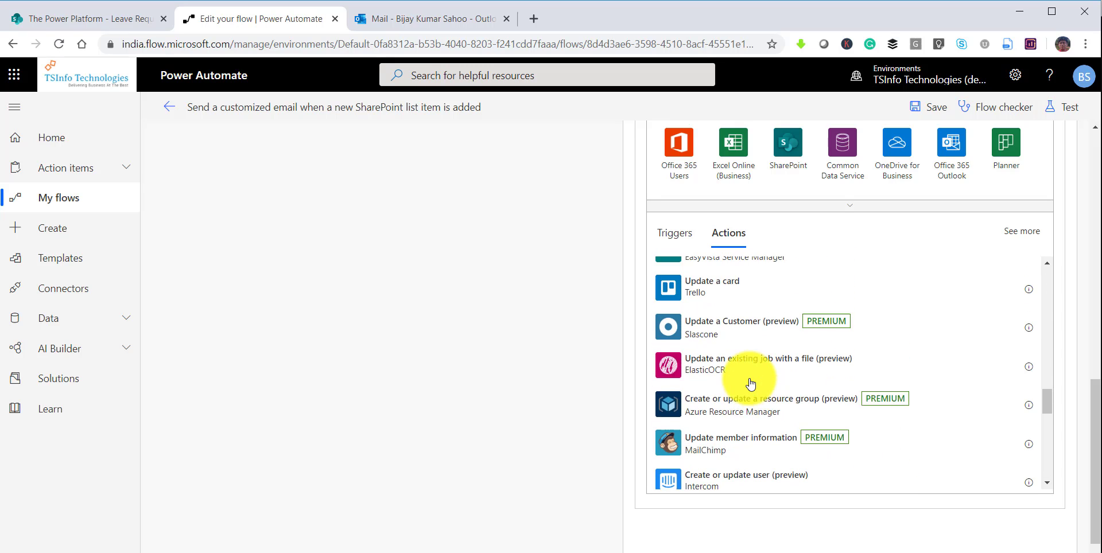
pyautogui.scroll(2, 749, 382)
pyautogui.scroll(-7, 749, 381)
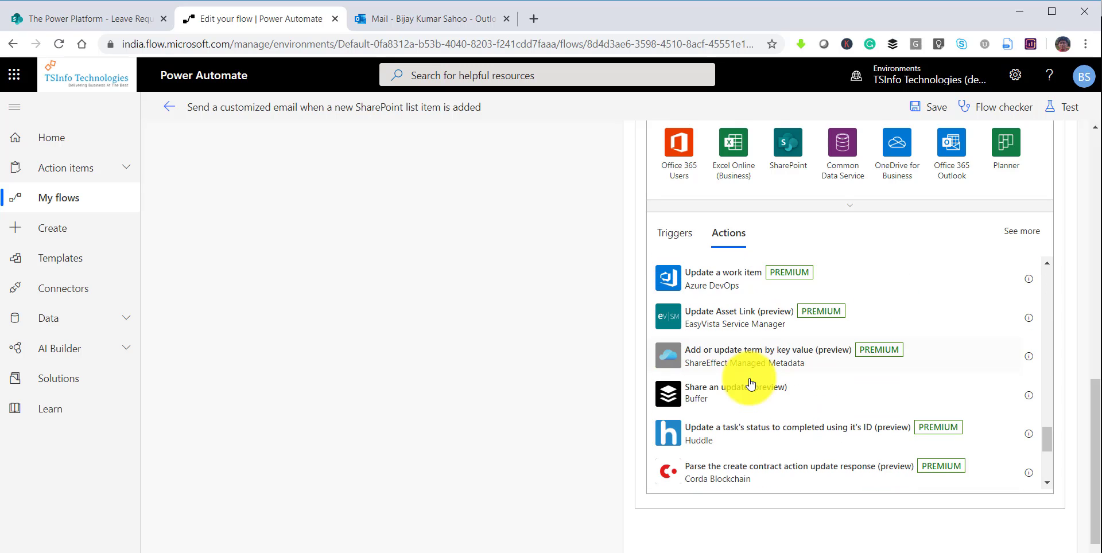
pyautogui.scroll(5, 749, 382)
pyautogui.scroll(5, 746, 230)
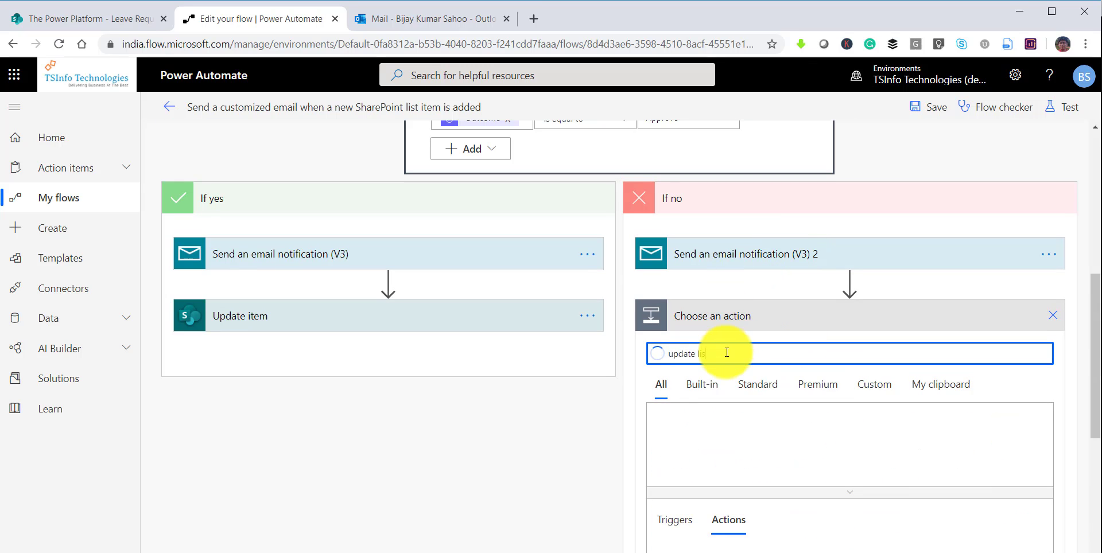
pyautogui.write('lis')
pyautogui.scroll(-1, 726, 402)
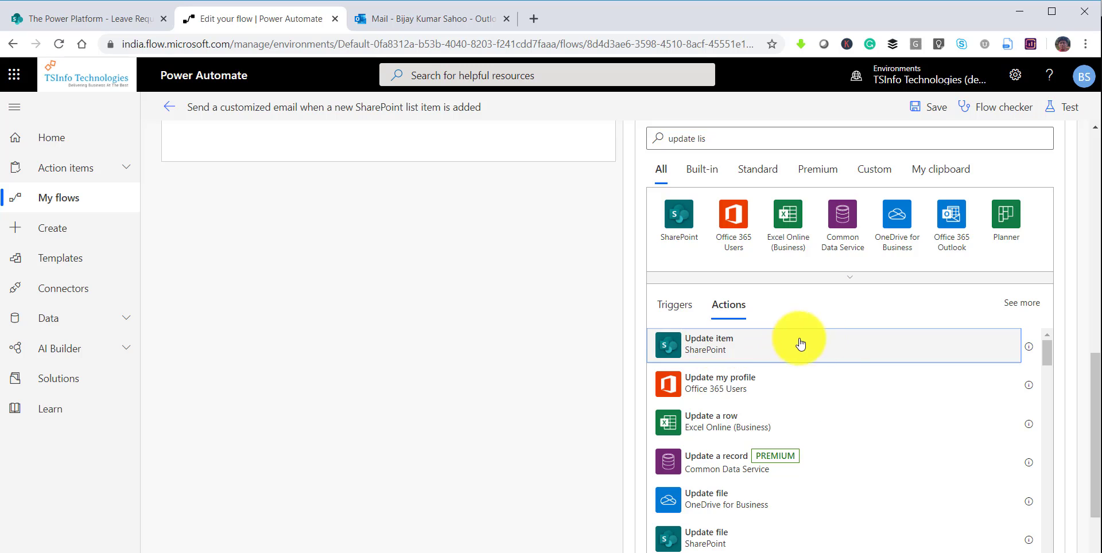
pyautogui.click(800, 345)
# Step: Point Update item 2 at The Power Platform site's Leave Requests list, with Id from the new item's ID
pyautogui.click(768, 310)
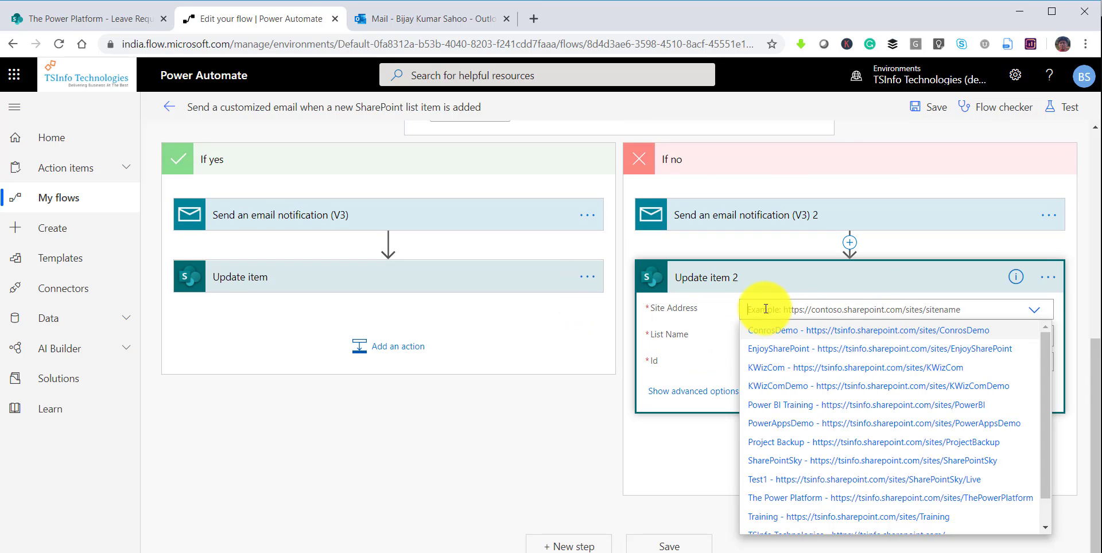
pyautogui.click(795, 499)
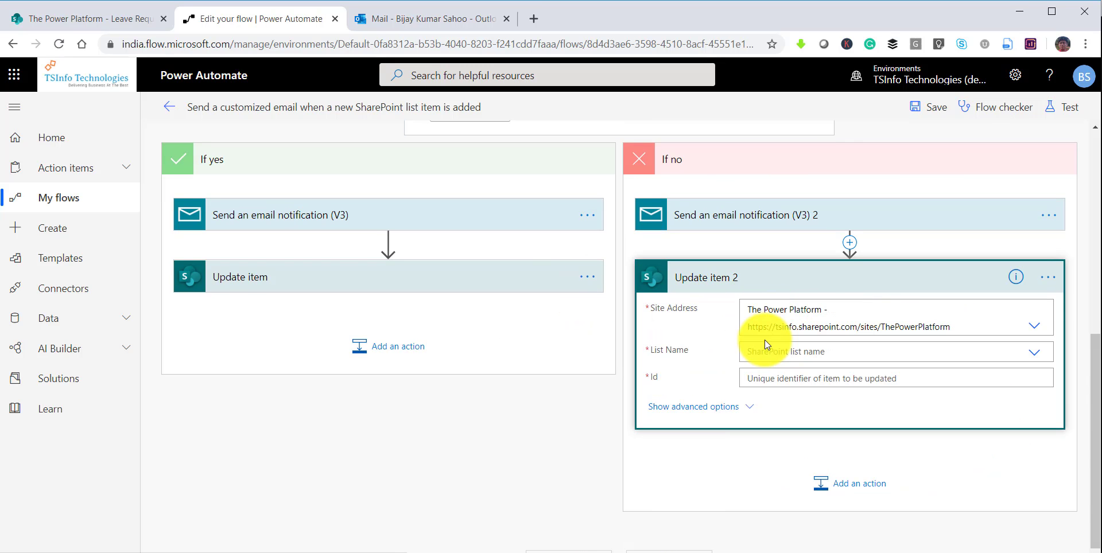
pyautogui.click(772, 345)
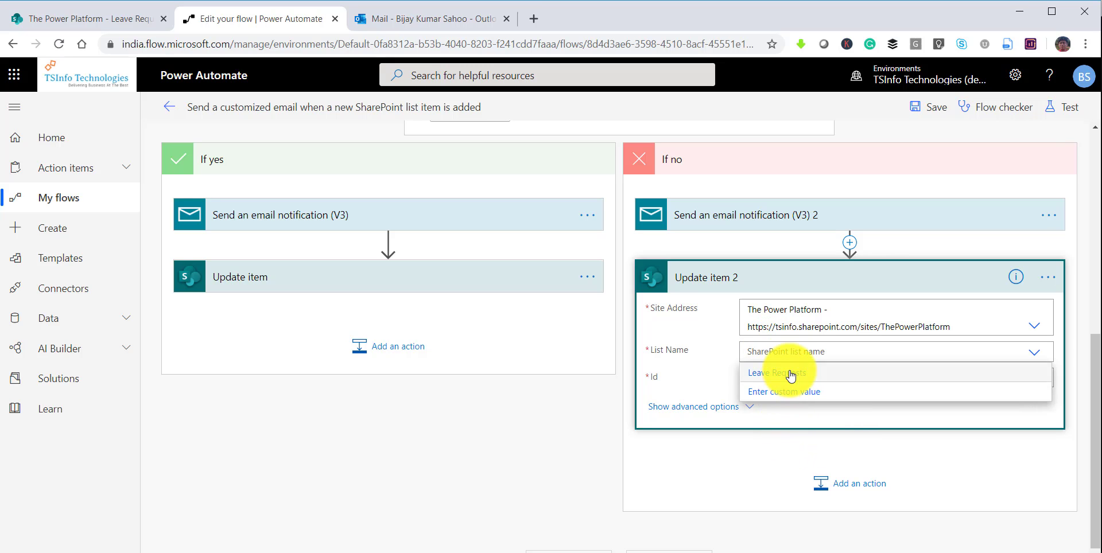
pyautogui.click(790, 374)
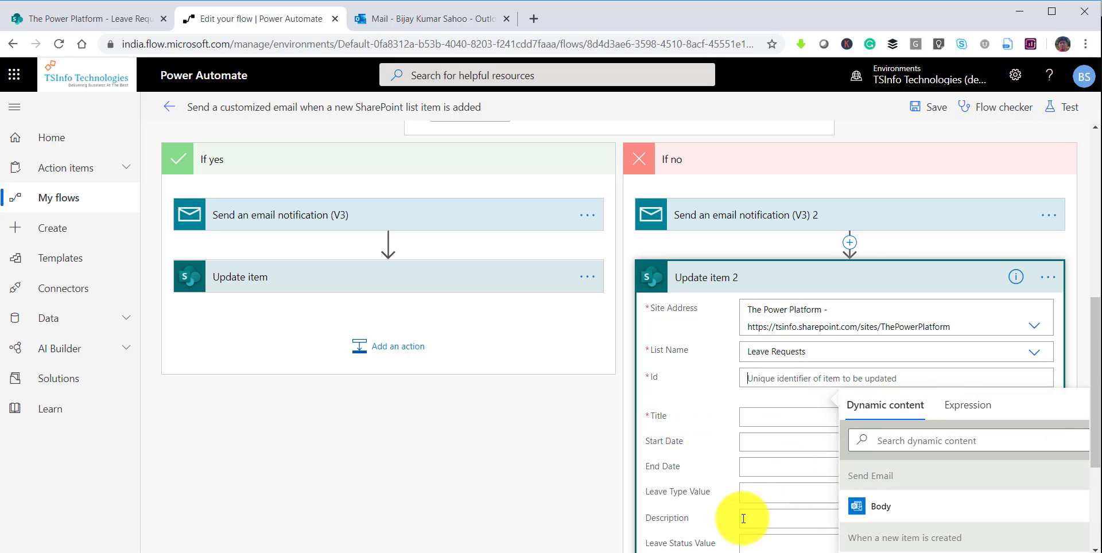
pyautogui.scroll(-3, 838, 506)
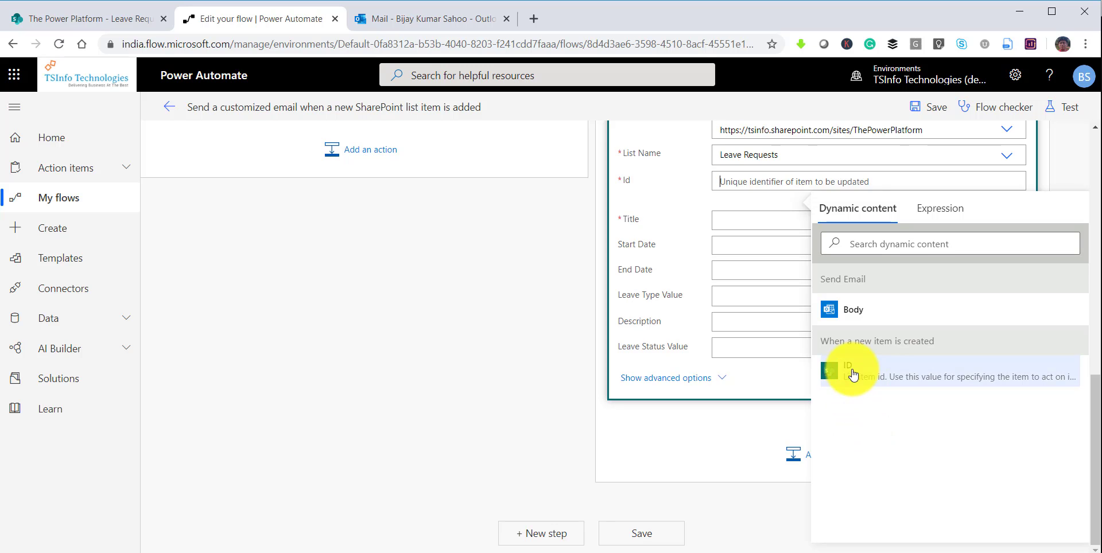
pyautogui.click(835, 373)
# Step: Fill Title with the new item's Title, set Leave Status Value to Rejected, and collapse the card
pyautogui.click(734, 228)
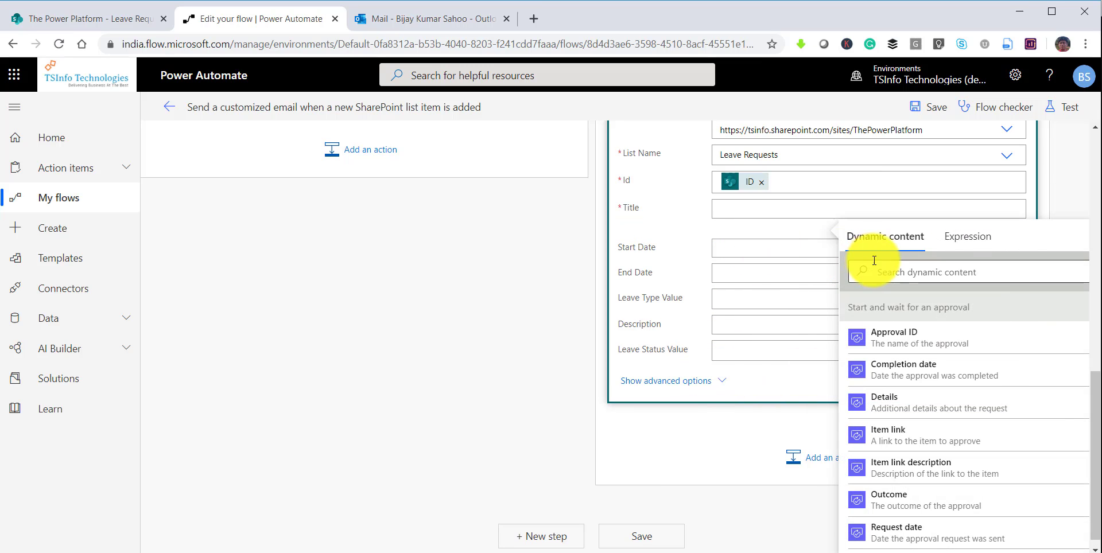
pyautogui.click(874, 272)
pyautogui.write('tit')
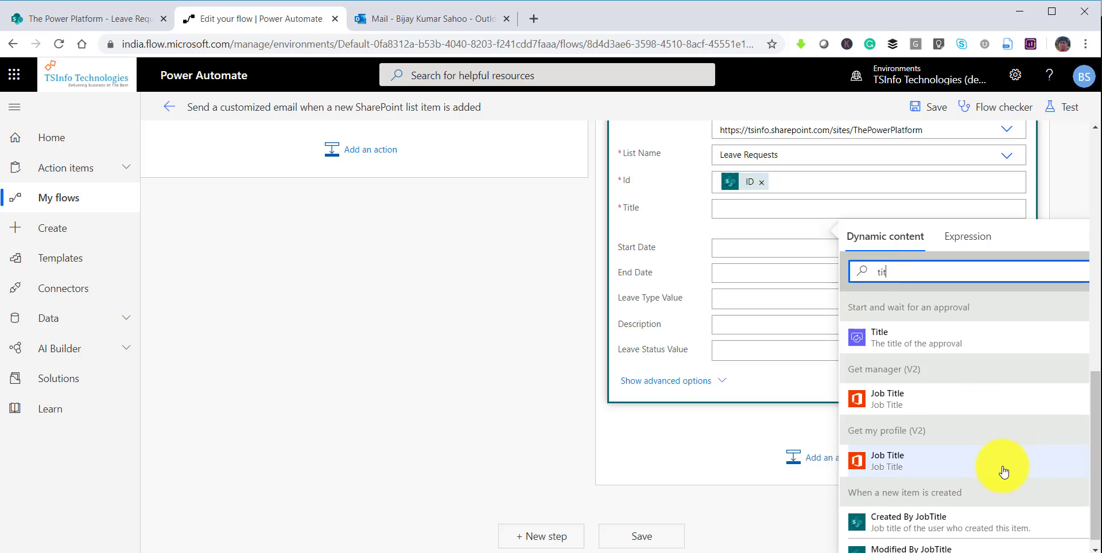
pyautogui.scroll(-1, 997, 467)
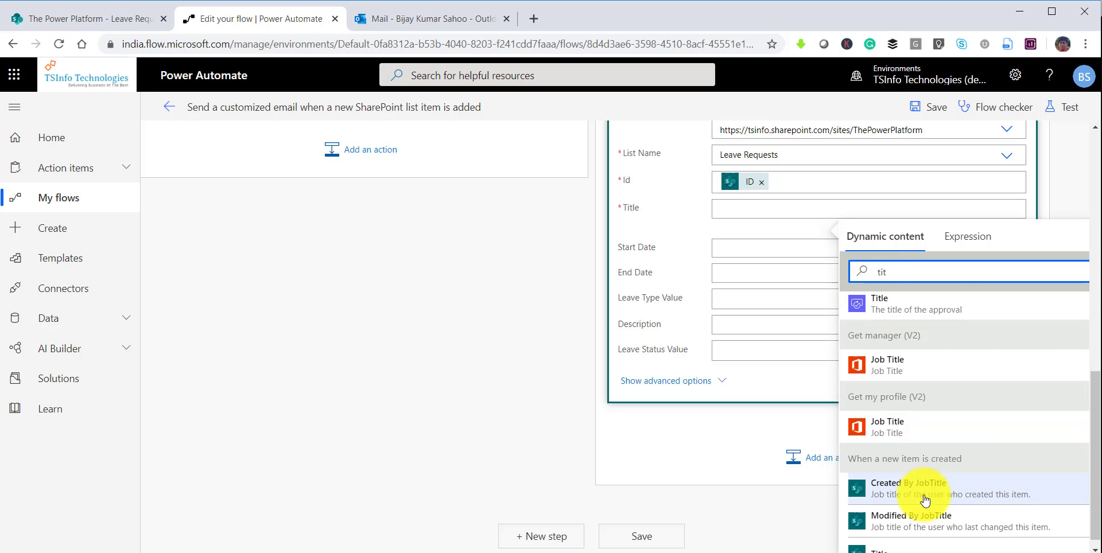
pyautogui.click(896, 548)
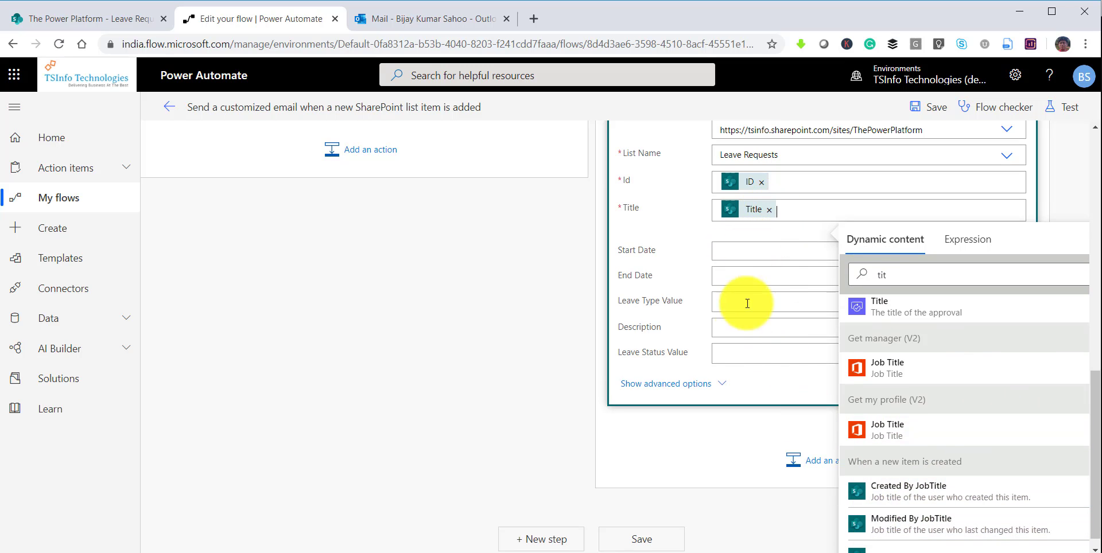
pyautogui.click(752, 354)
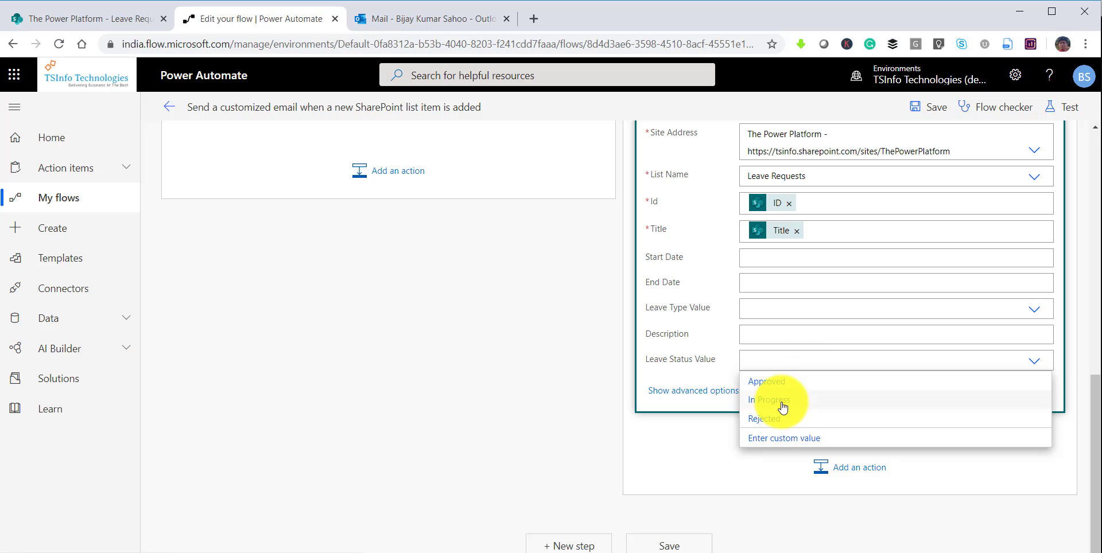
pyautogui.click(778, 415)
pyautogui.scroll(4, 499, 331)
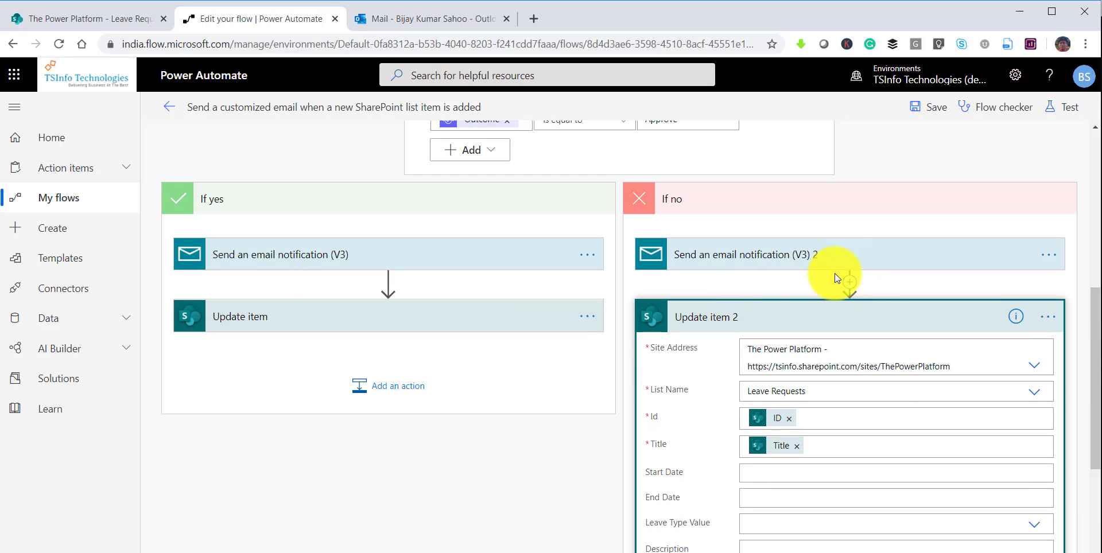
pyautogui.click(804, 316)
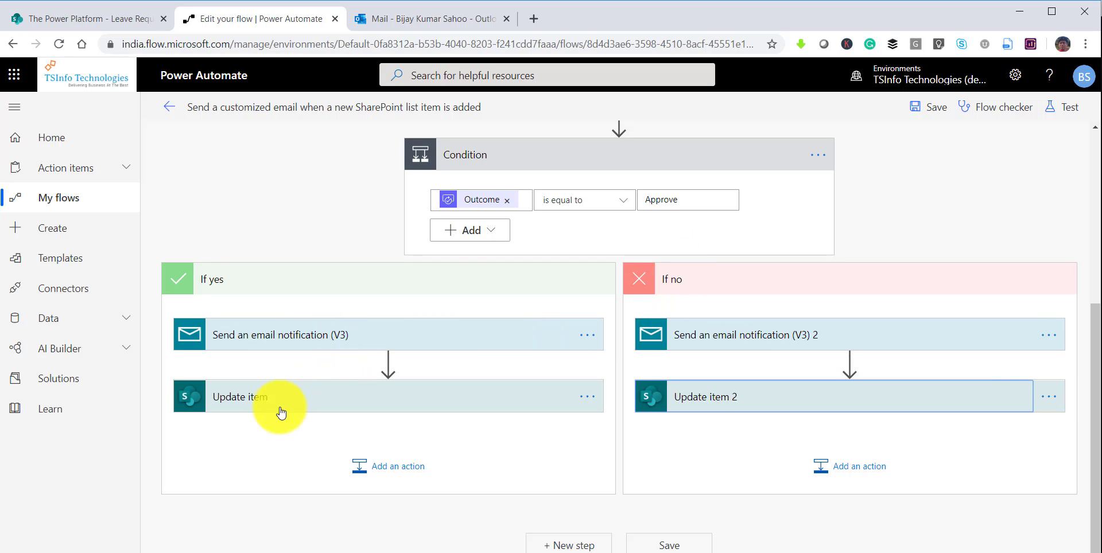
# Step: Rename the If yes Update item step to 'Update Status to Approved'
pyautogui.rightClick(239, 400)
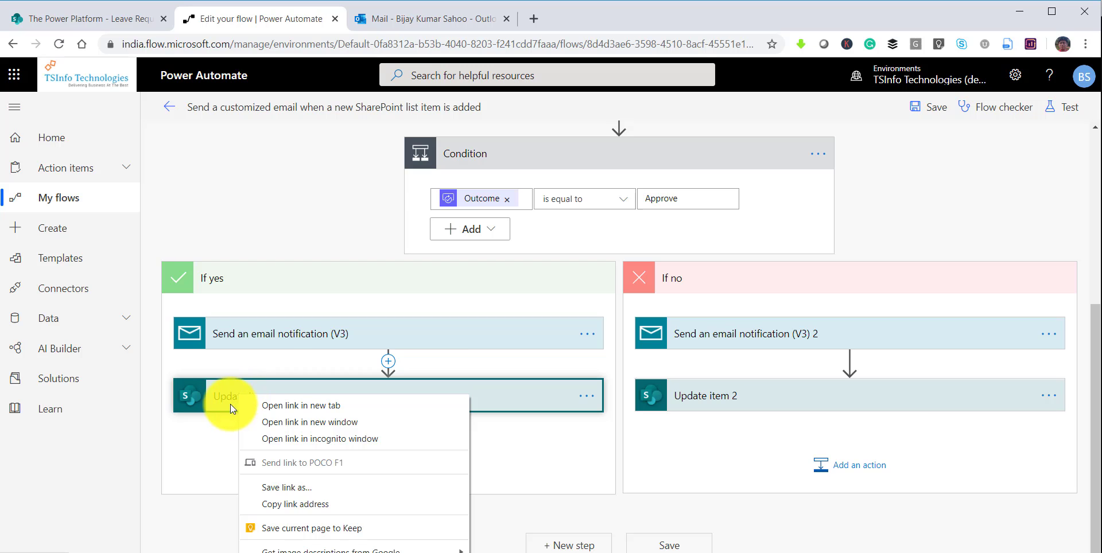
pyautogui.click(229, 408)
pyautogui.click(247, 402)
pyautogui.click(261, 319)
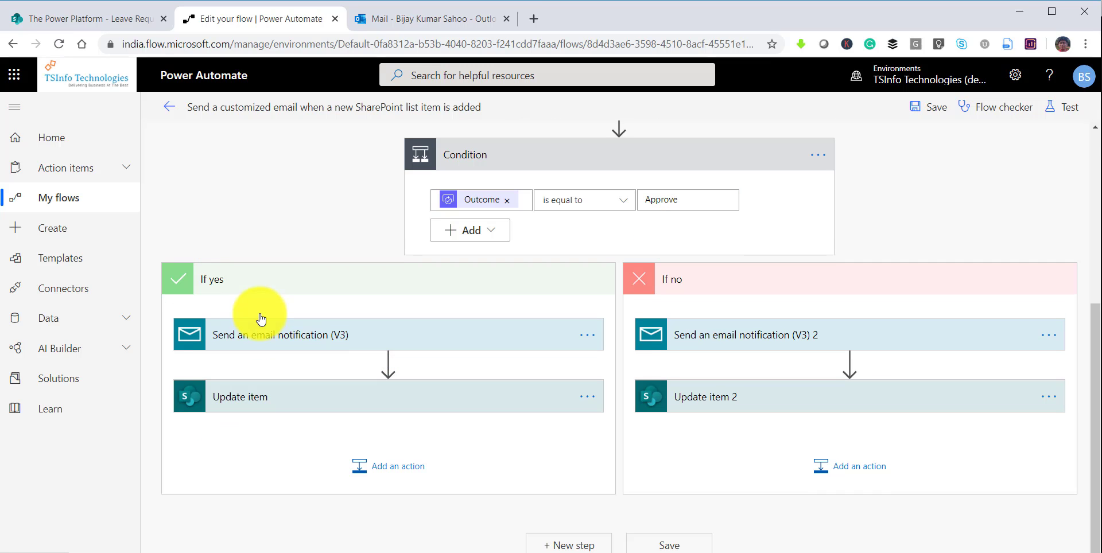
pyautogui.click(583, 401)
pyautogui.click(582, 399)
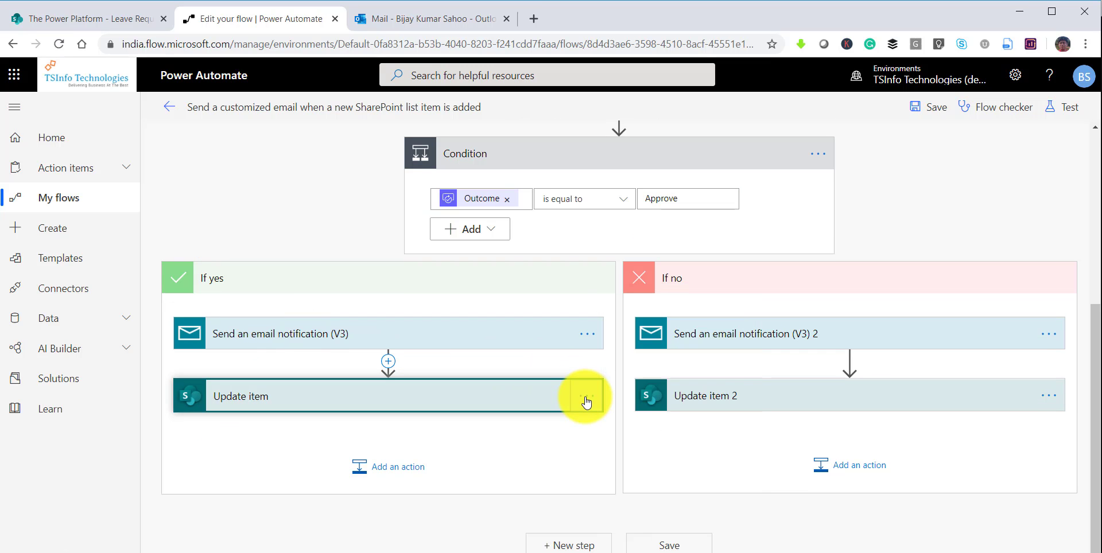
pyautogui.click(584, 400)
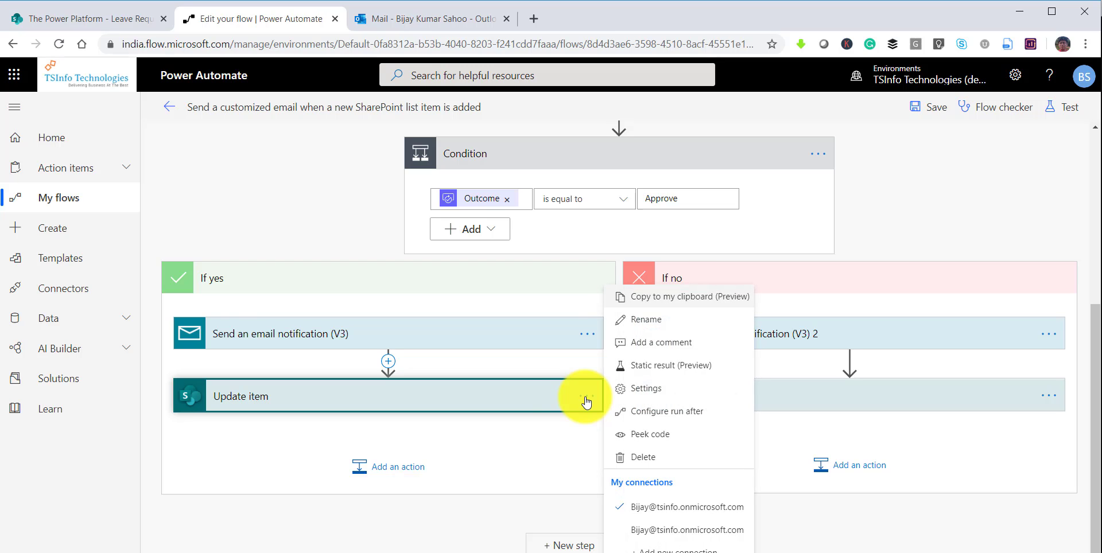
pyautogui.click(637, 319)
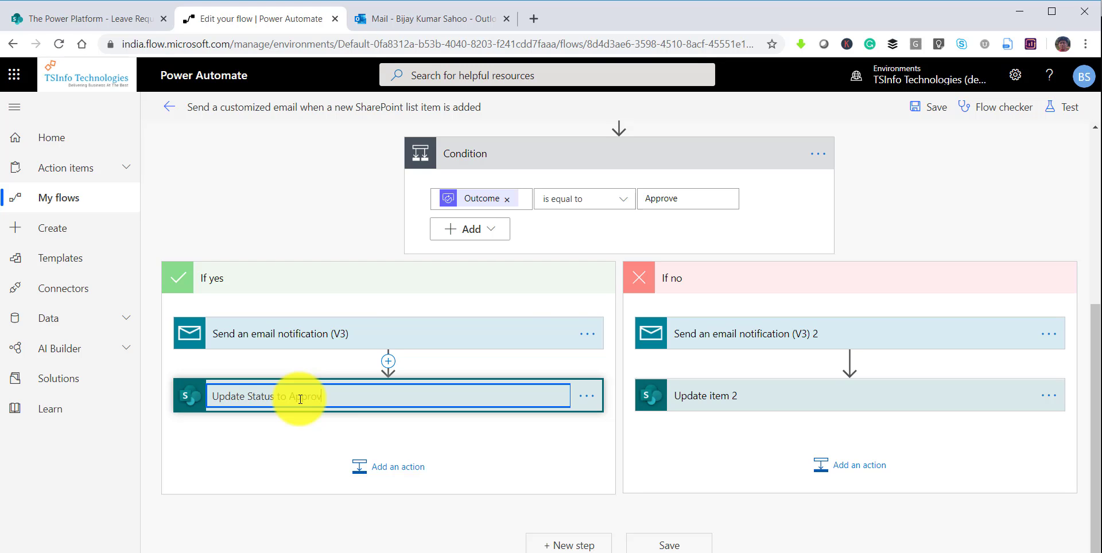
pyautogui.click(728, 396)
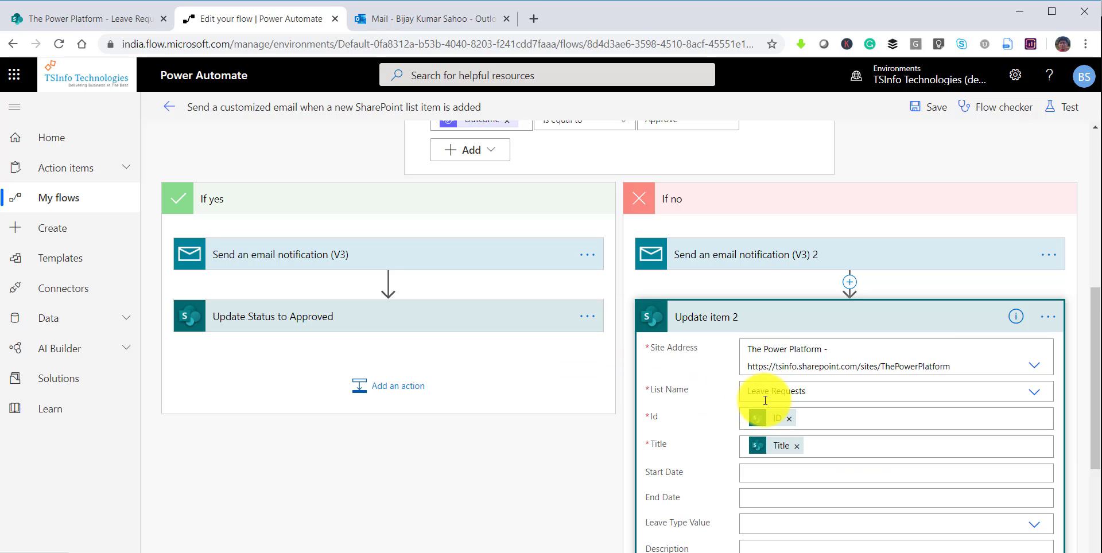
# Step: Rename Update item 2 to 'Update Status to Rejected' and collapse it
pyautogui.click(1049, 322)
pyautogui.click(963, 337)
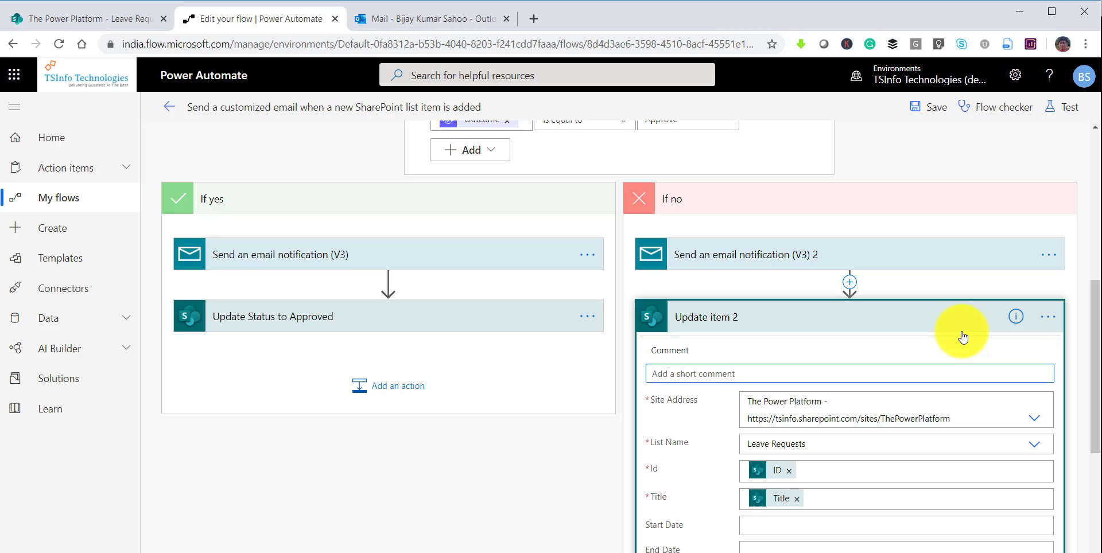
pyautogui.click(1048, 319)
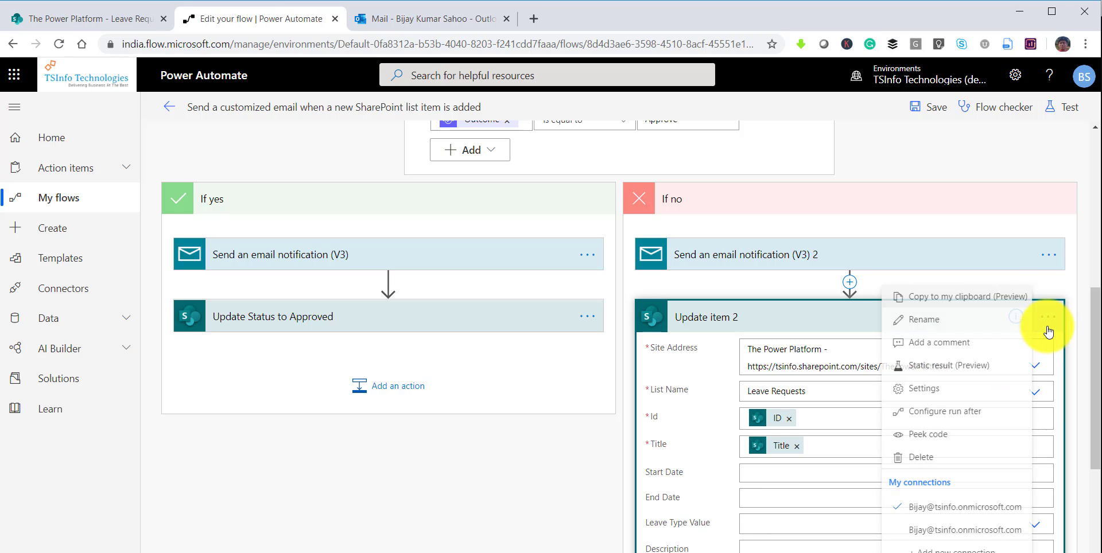
pyautogui.click(918, 326)
pyautogui.write('Updat')
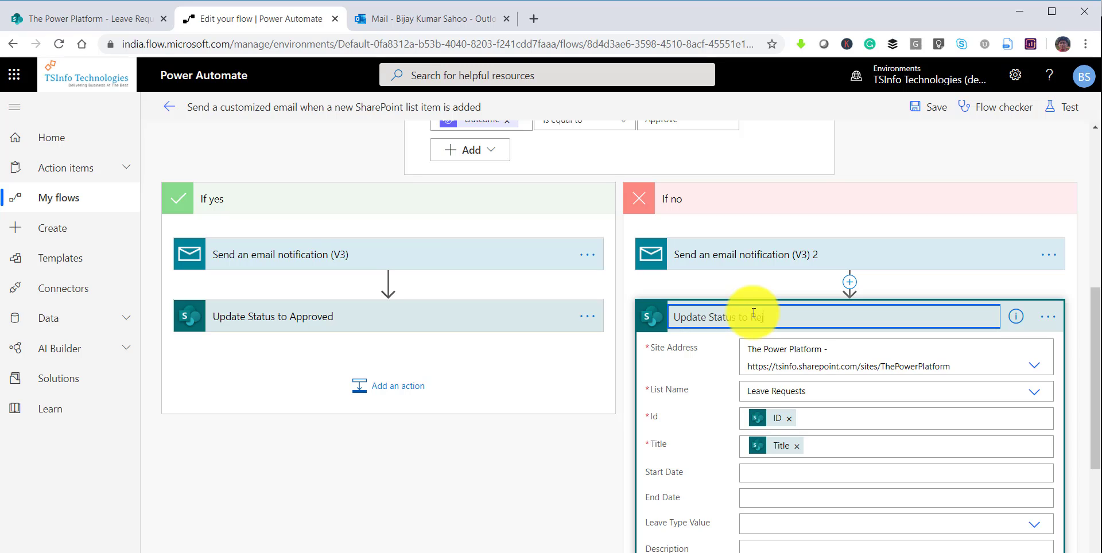
pyautogui.click(1026, 323)
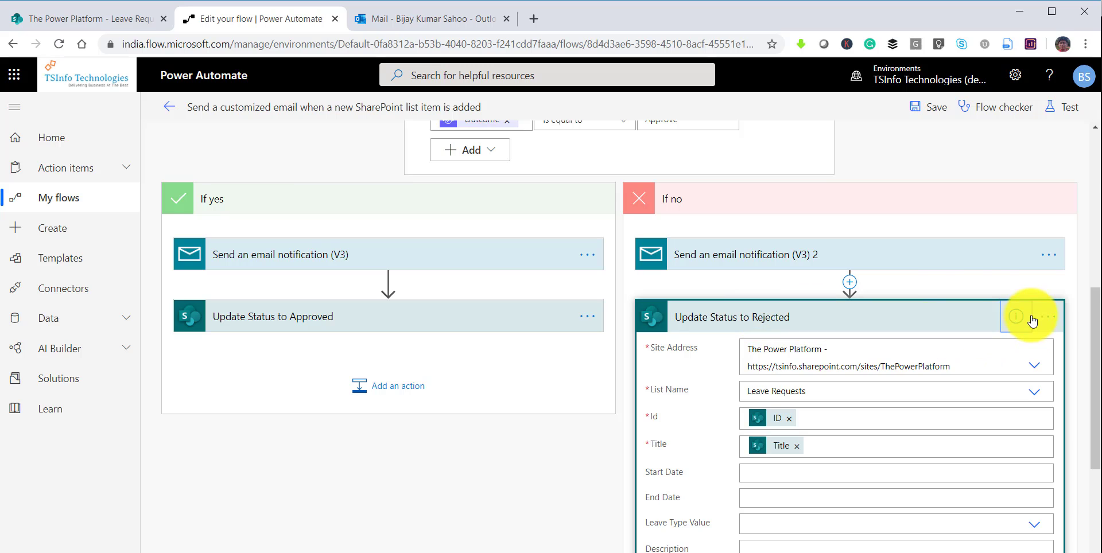
pyautogui.click(713, 318)
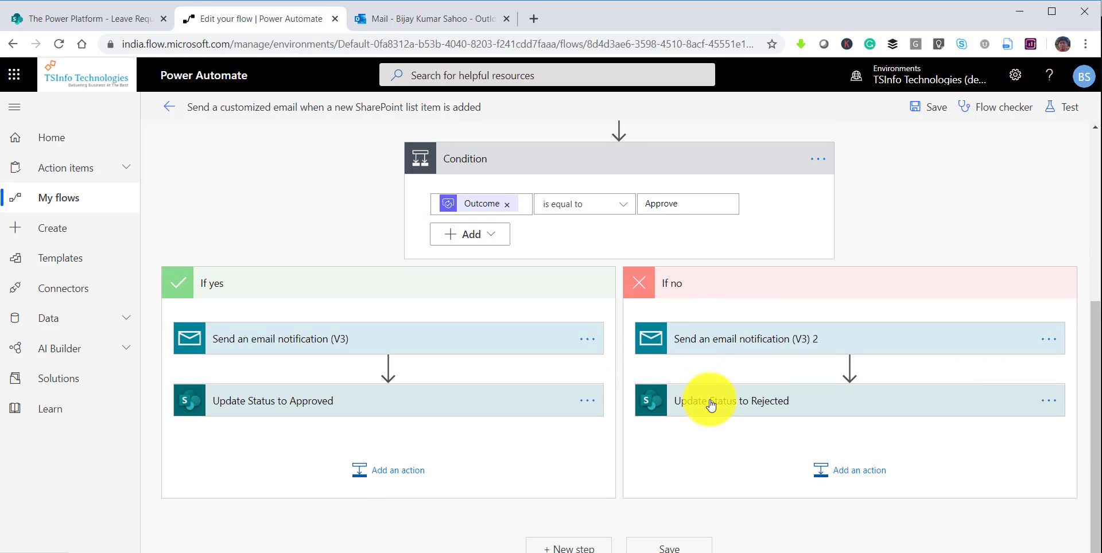
# Step: Review the finished flow with its condition and both update branches, then save it
pyautogui.scroll(4, 709, 403)
pyautogui.scroll(-4, 710, 405)
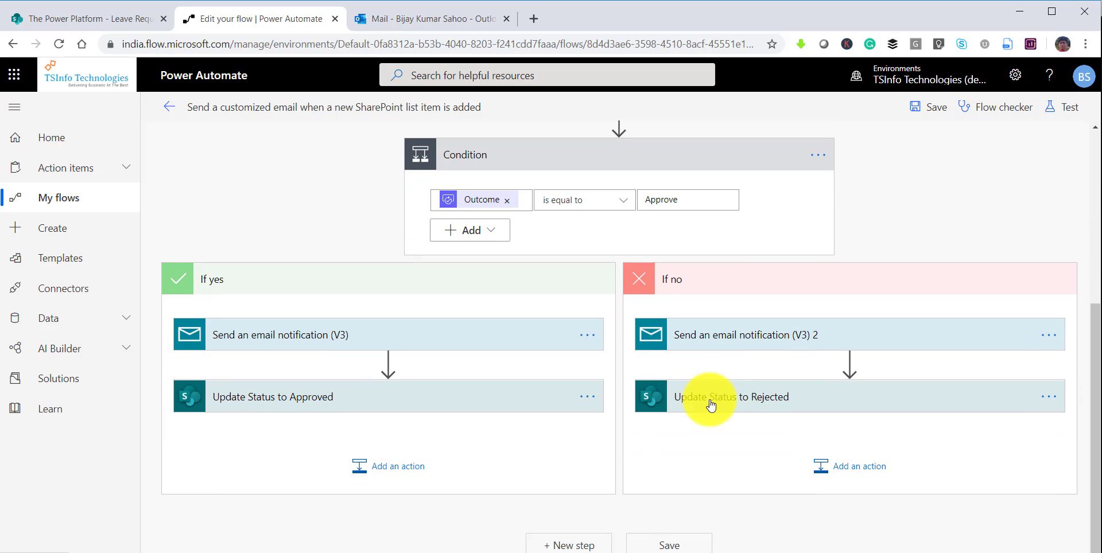
pyautogui.scroll(5, 711, 402)
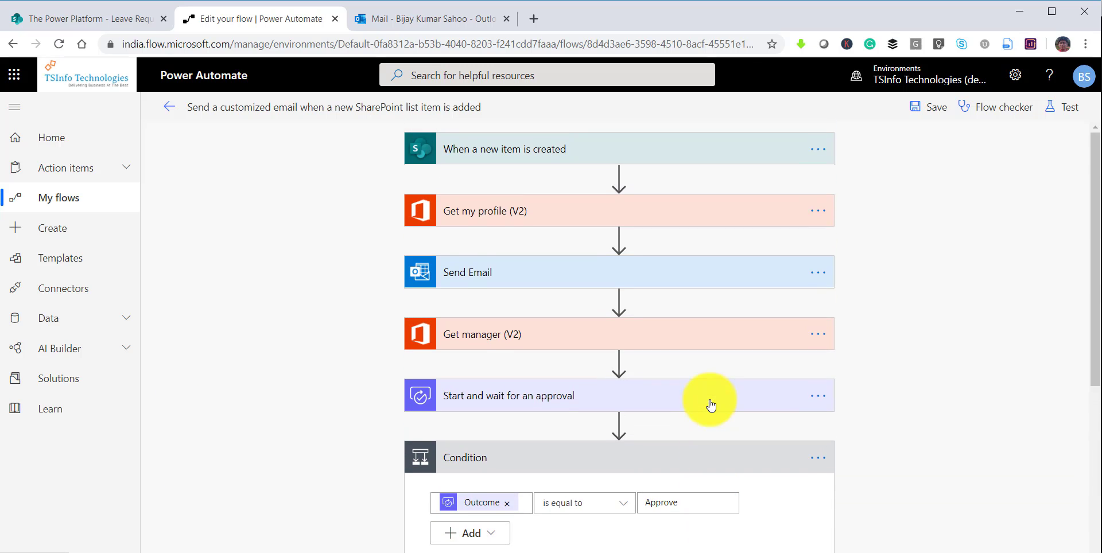
pyautogui.click(936, 108)
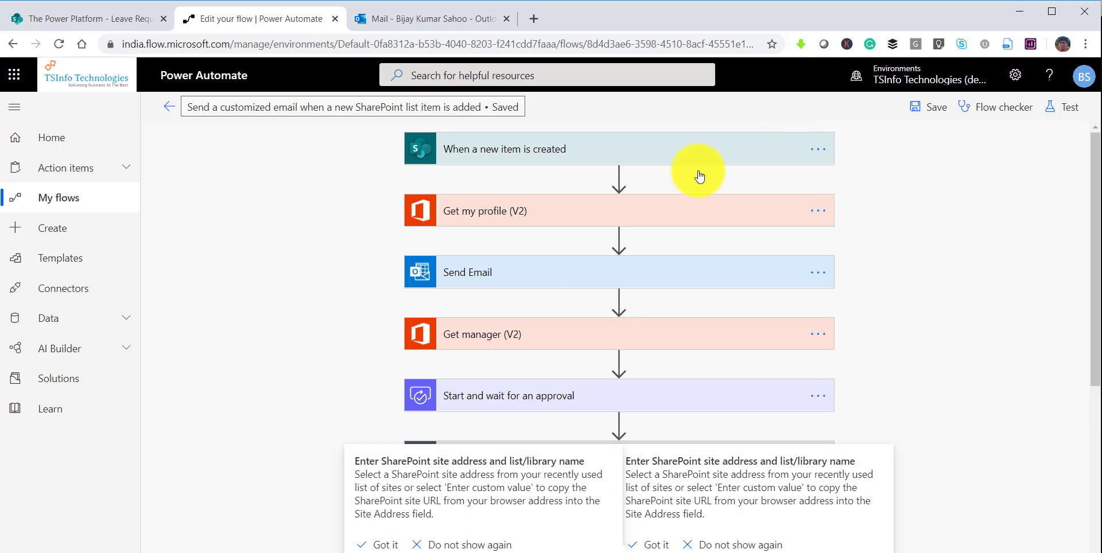
pyautogui.scroll(-5, 945, 269)
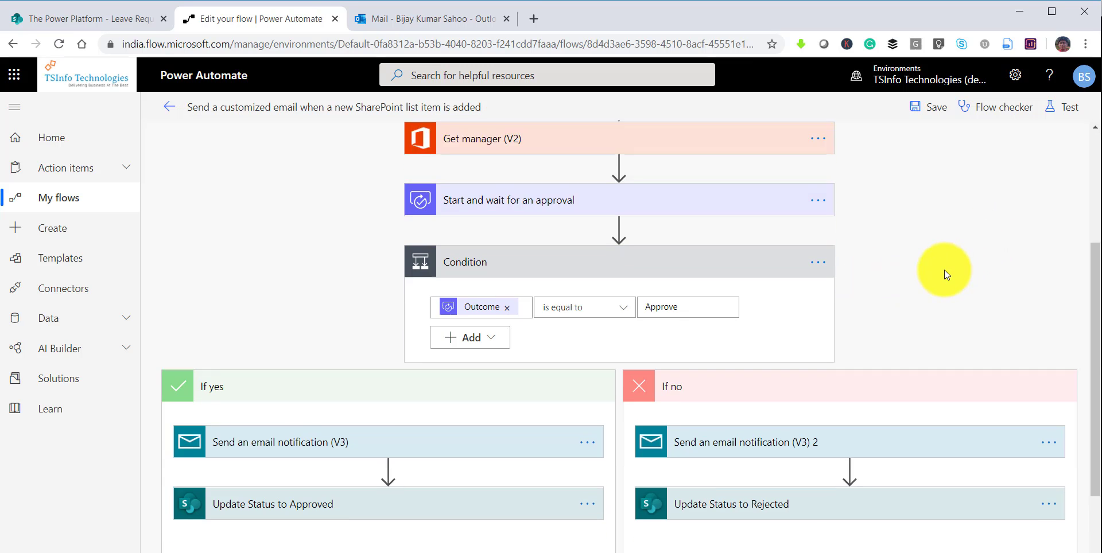
# Step: Exit the flow editor, confirming, to return to the flow's details page showing status On
pyautogui.scroll(5, 942, 270)
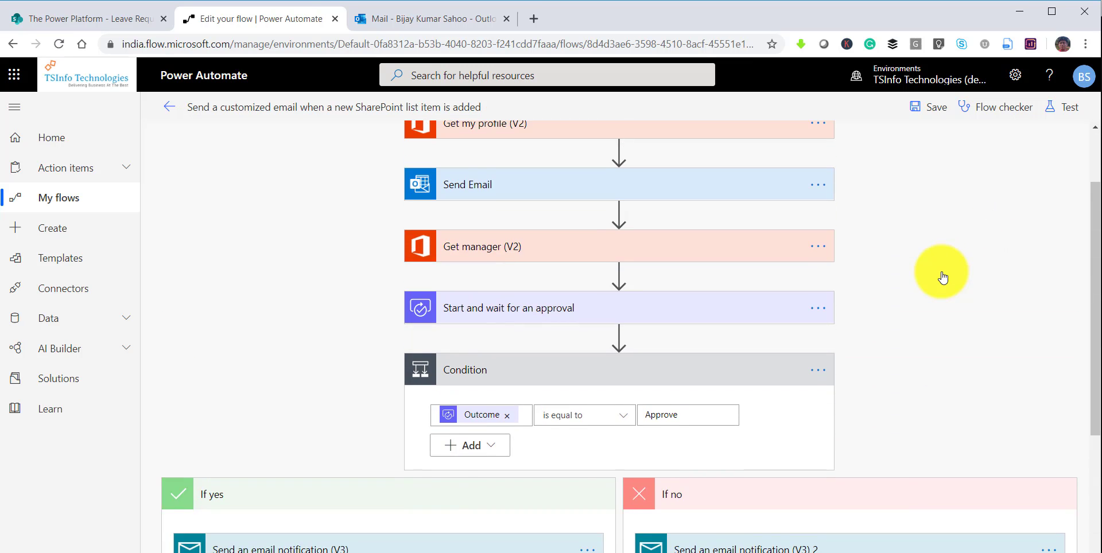
pyautogui.click(170, 107)
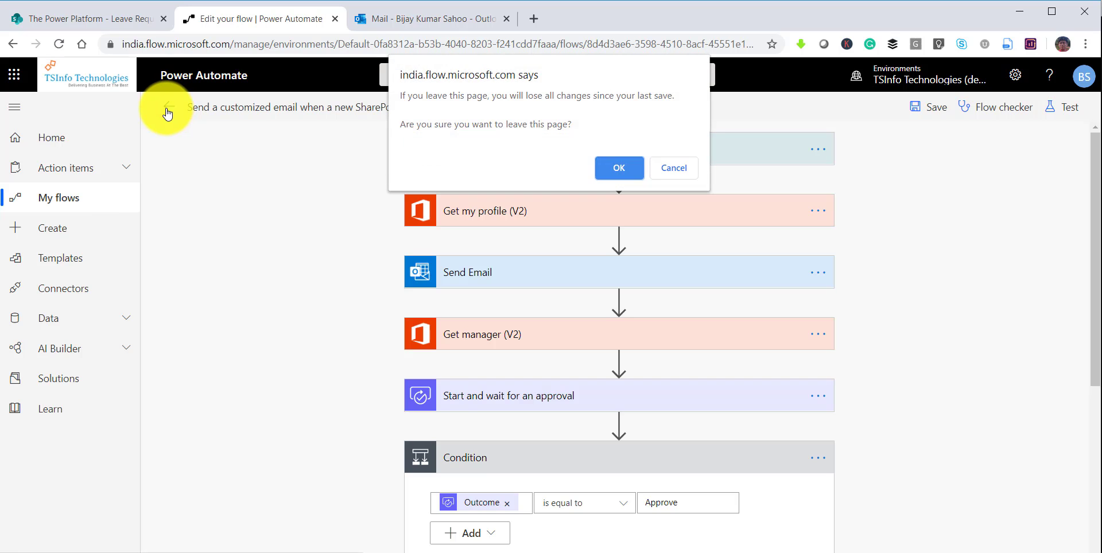
pyautogui.click(601, 168)
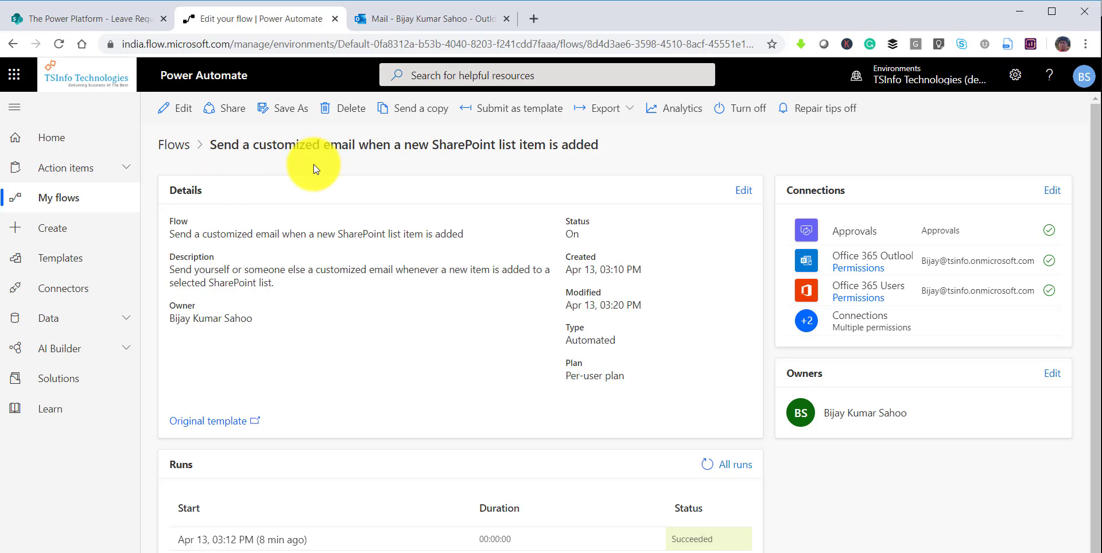
# Step: Reload the Leave Requests list, start a new item and enter the requester's name as its title
pyautogui.click(94, 17)
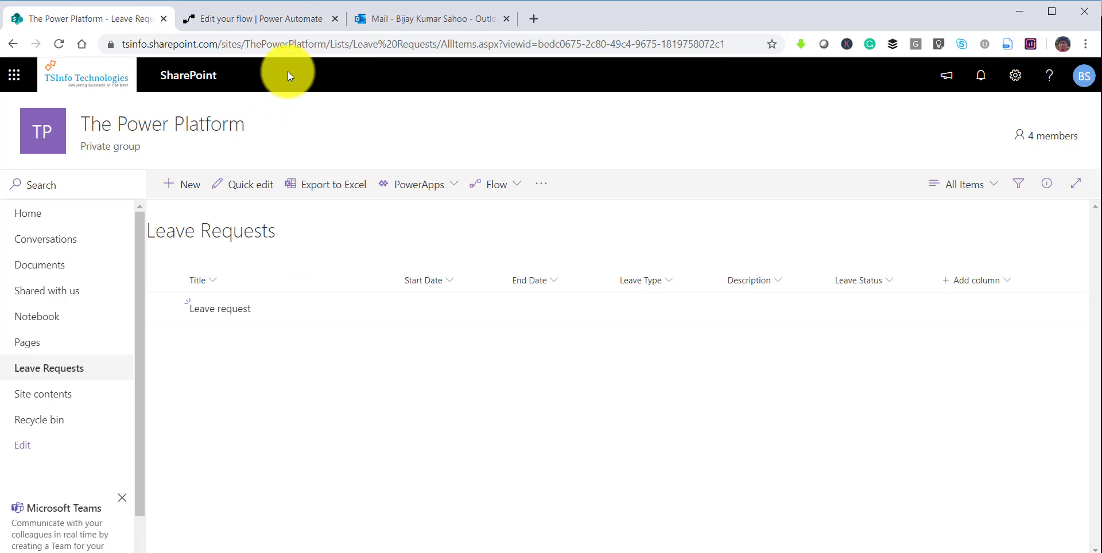
pyautogui.click(286, 49)
pyautogui.press('Return')
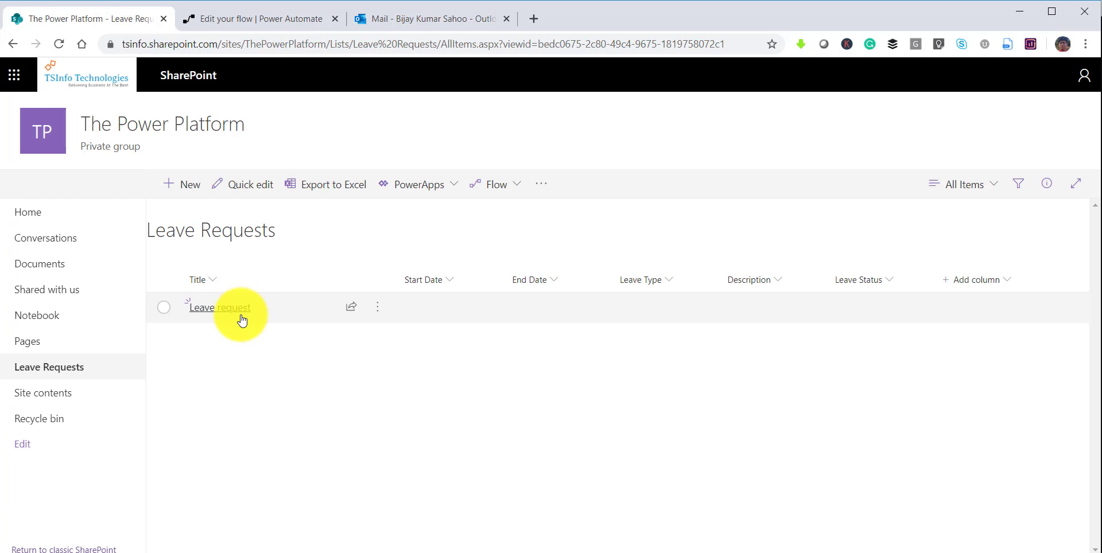
pyautogui.click(192, 193)
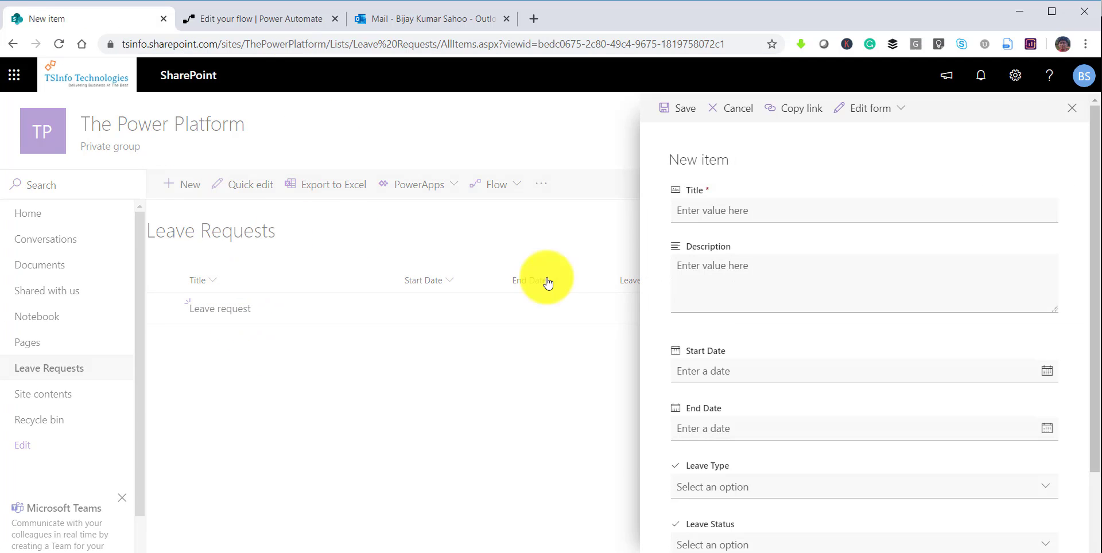
pyautogui.click(733, 207)
pyautogui.write('Bijay Leave')
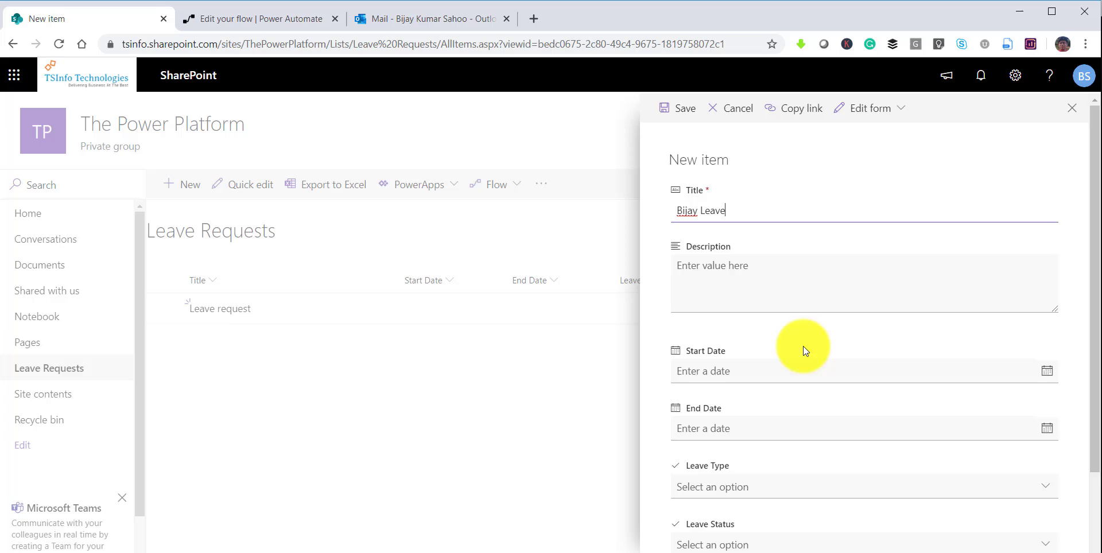
pyautogui.scroll(-2, 907, 327)
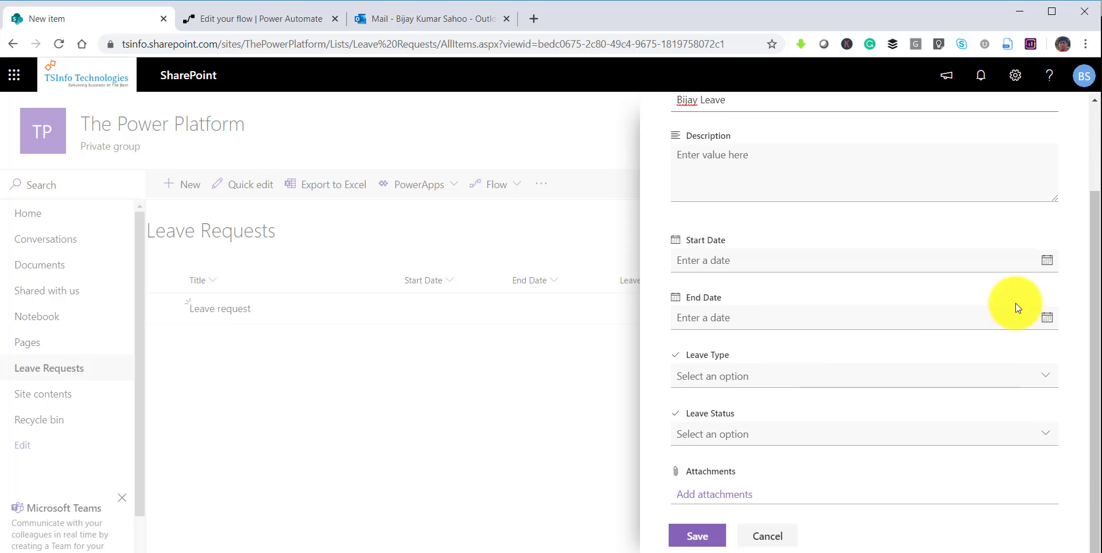
# Step: Set dates 4/15/2020–4/17/2020, Medical Leave, status In Progress, save, and reload the list
pyautogui.click(1046, 263)
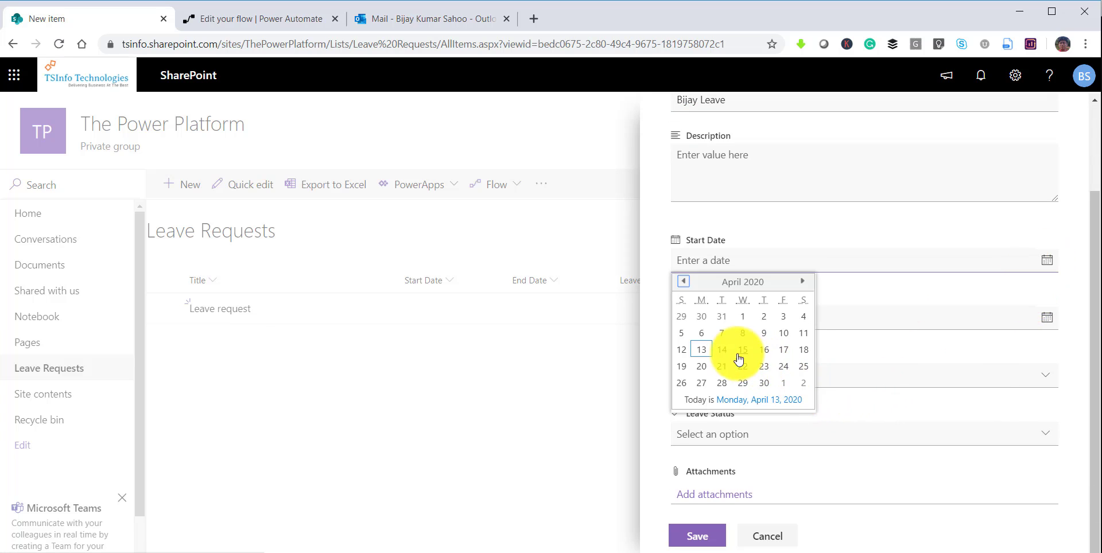
pyautogui.click(738, 354)
pyautogui.click(1047, 318)
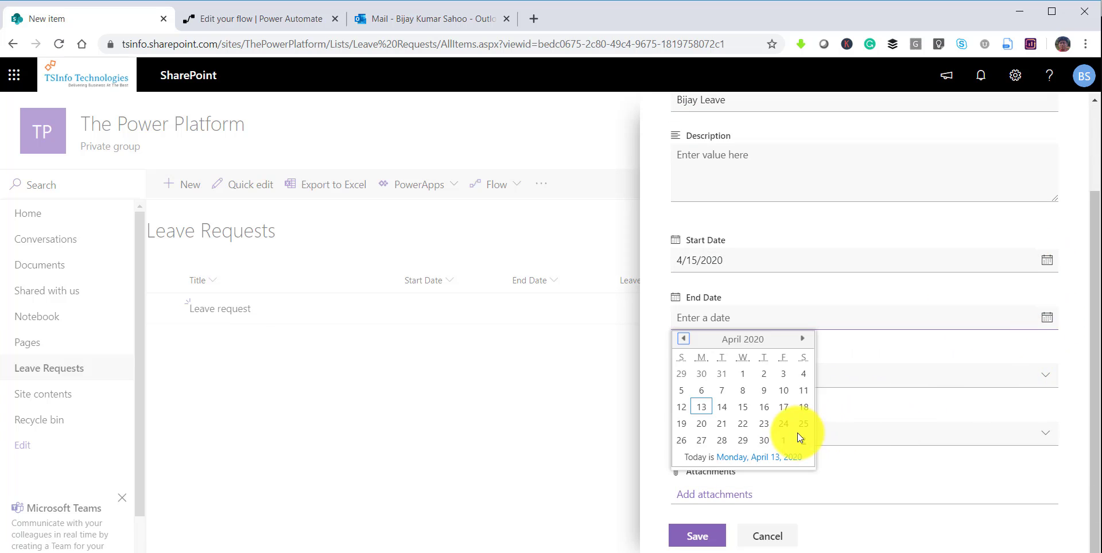
pyautogui.click(783, 408)
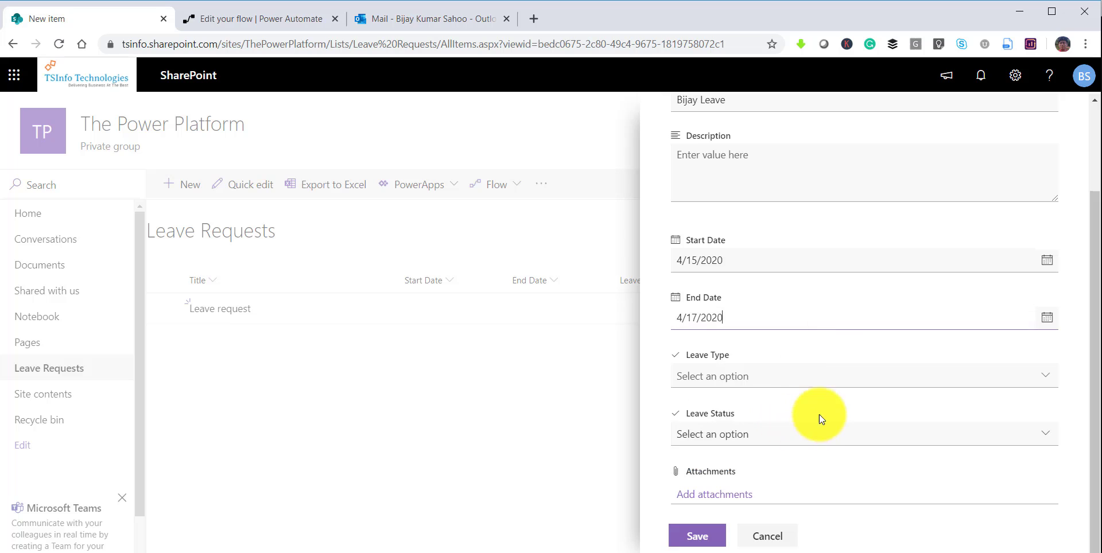
pyautogui.click(768, 378)
pyautogui.click(763, 471)
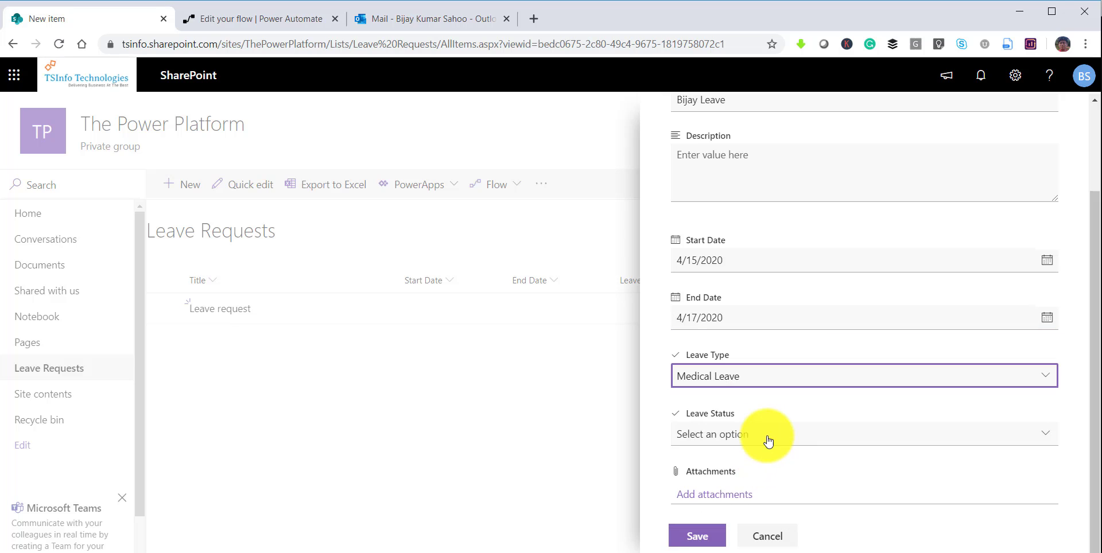
pyautogui.click(767, 435)
pyautogui.click(766, 482)
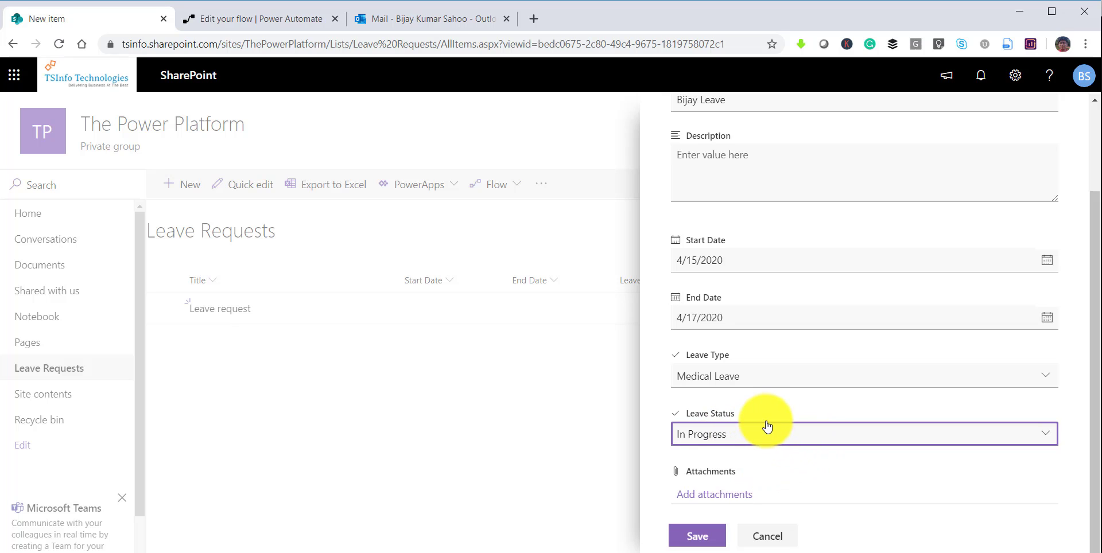
pyautogui.click(697, 536)
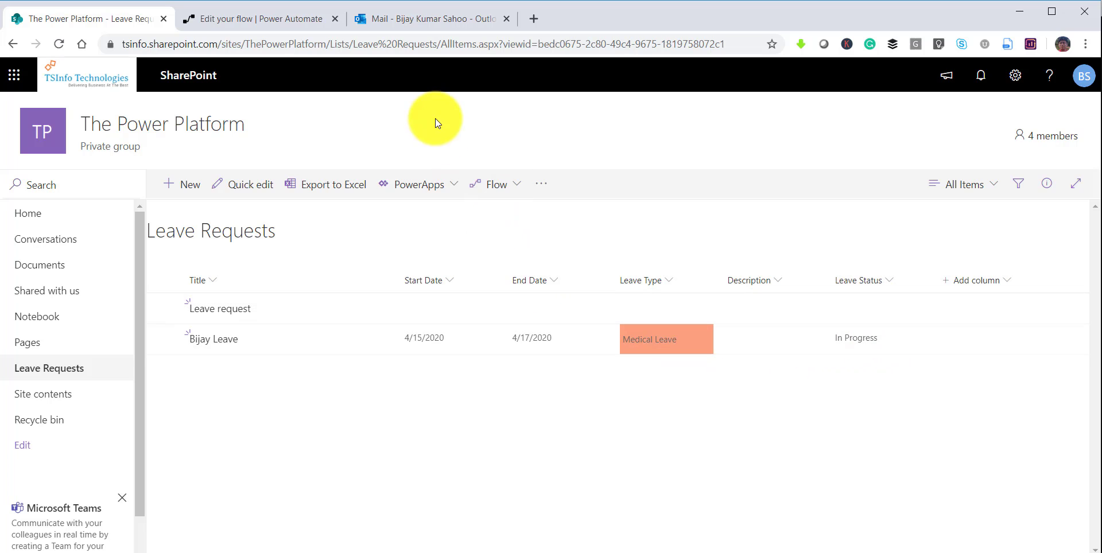
pyautogui.click(414, 48)
pyautogui.press('Return')
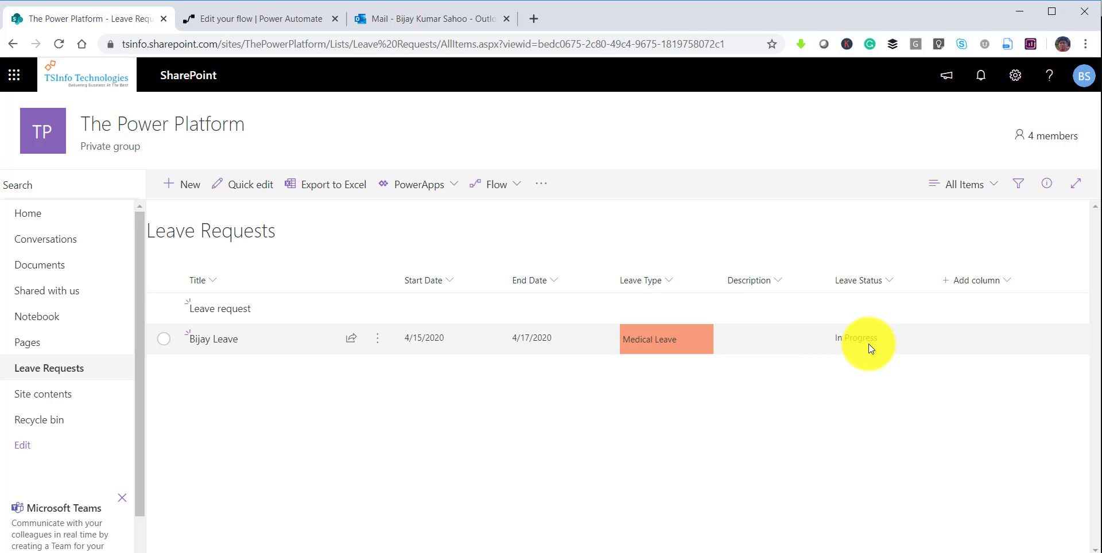
# Step: Open the leave-approval flow from My flows and view its running run waiting at approval
pyautogui.click(253, 20)
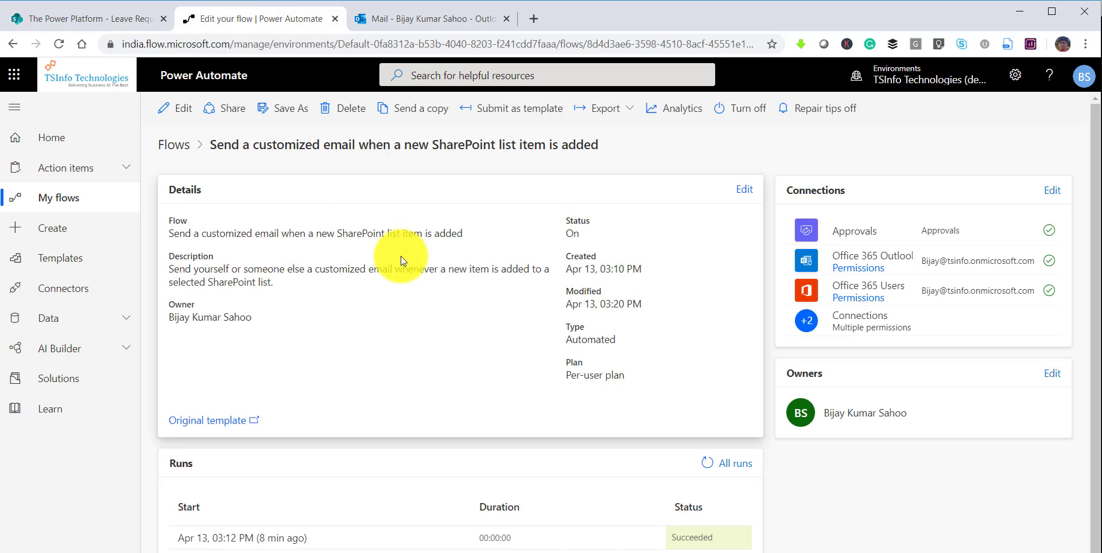
pyautogui.click(73, 203)
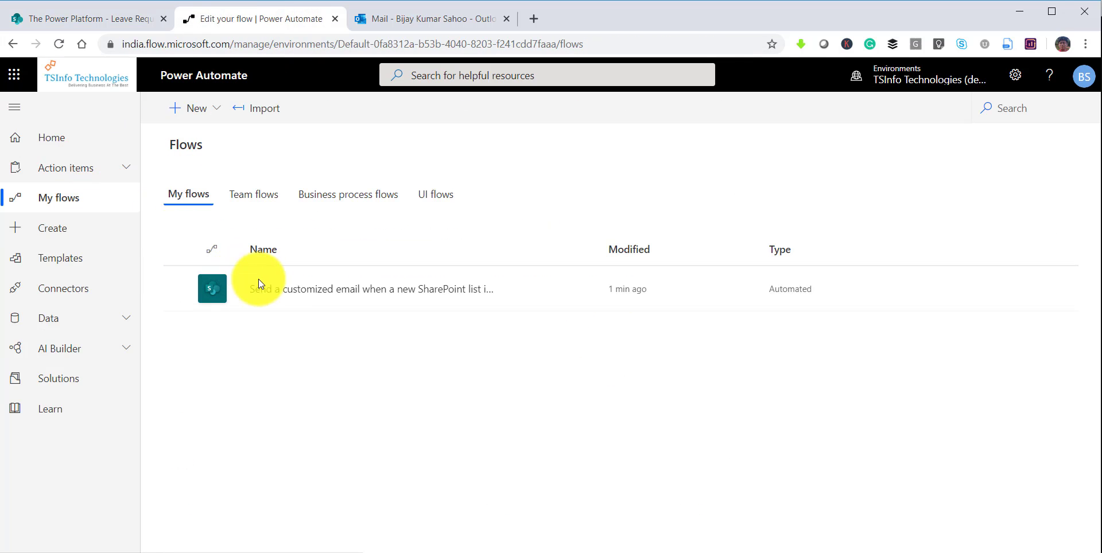
pyautogui.click(339, 289)
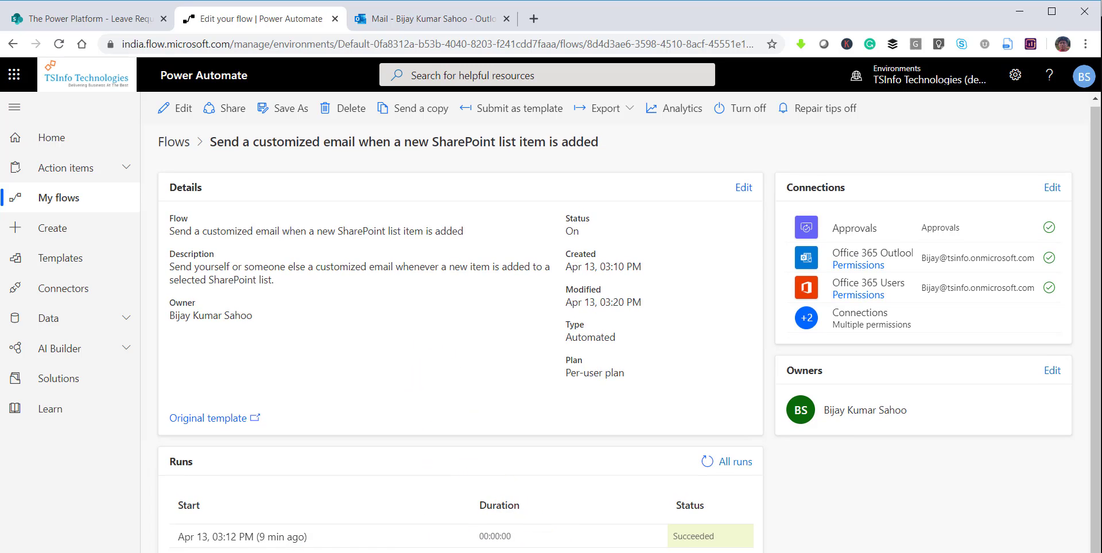
pyautogui.scroll(-1, 563, 435)
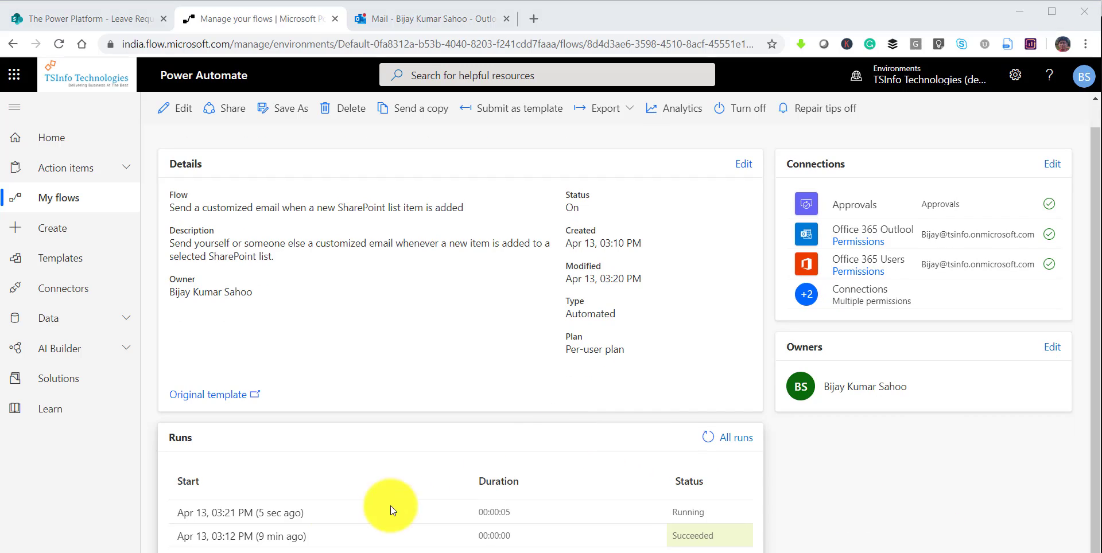
pyautogui.click(287, 513)
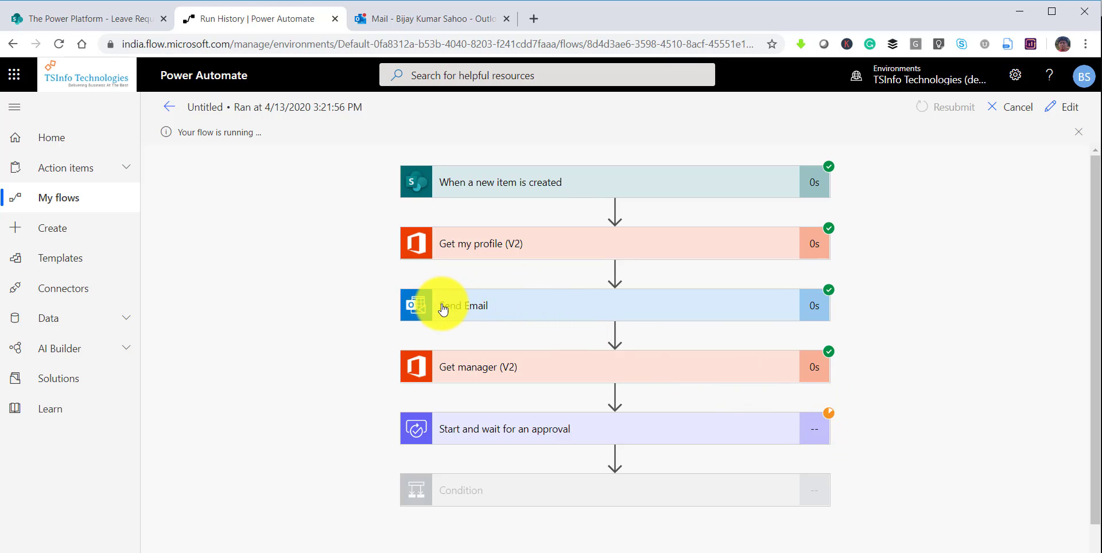
pyautogui.click(427, 12)
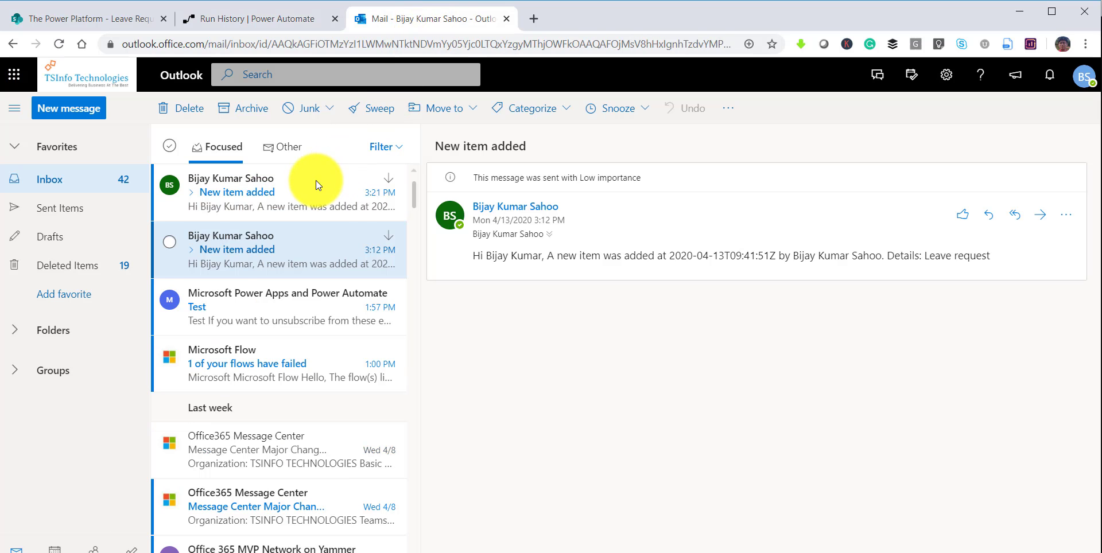
# Step: Check the 3:21 PM 'New item added' email and run history, then switch to the approver's mailbox
pyautogui.click(316, 182)
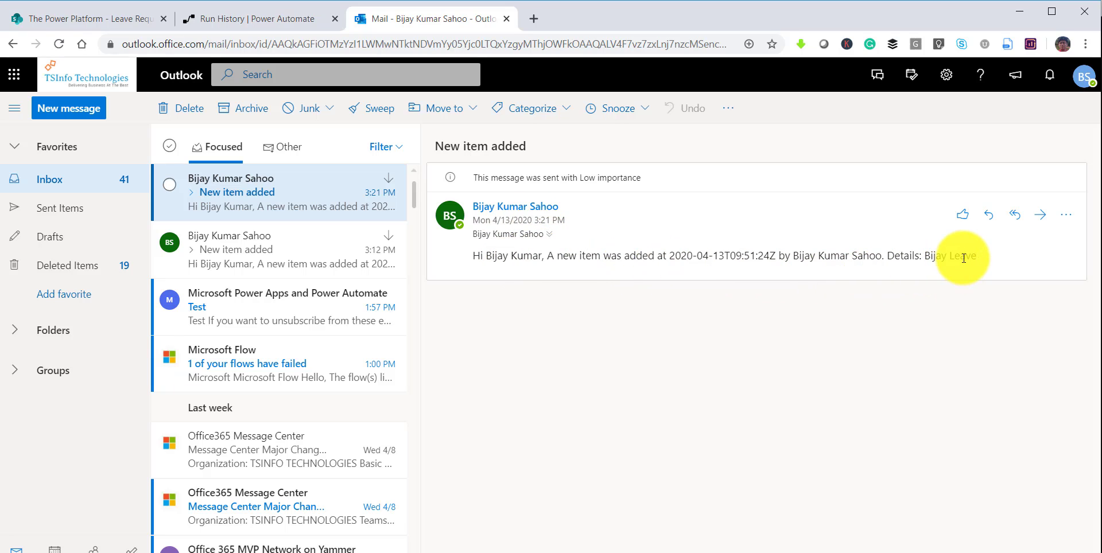
pyautogui.moveTo(928, 256); pyautogui.dragTo(976, 256)
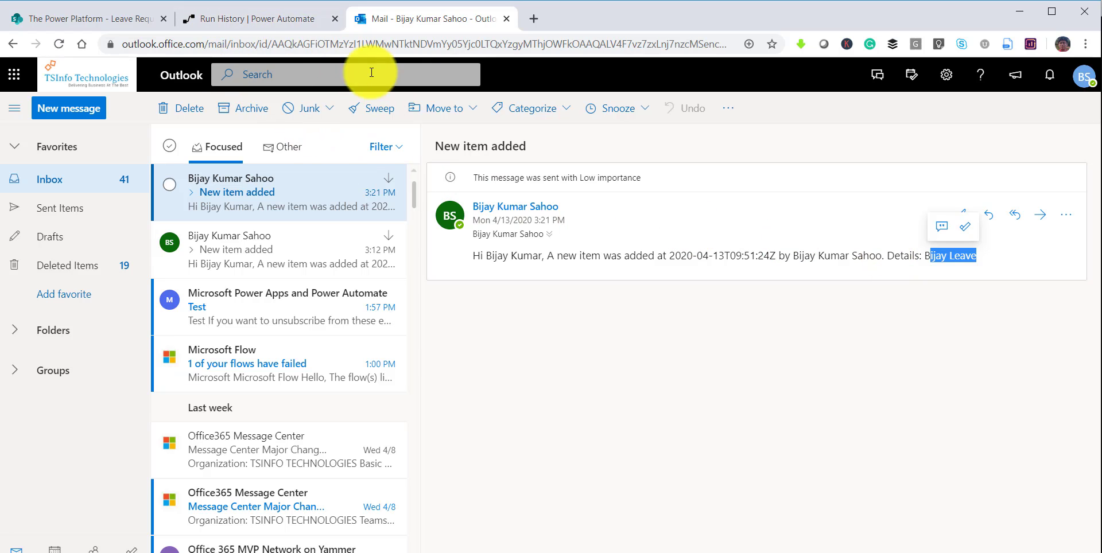
pyautogui.click(295, 18)
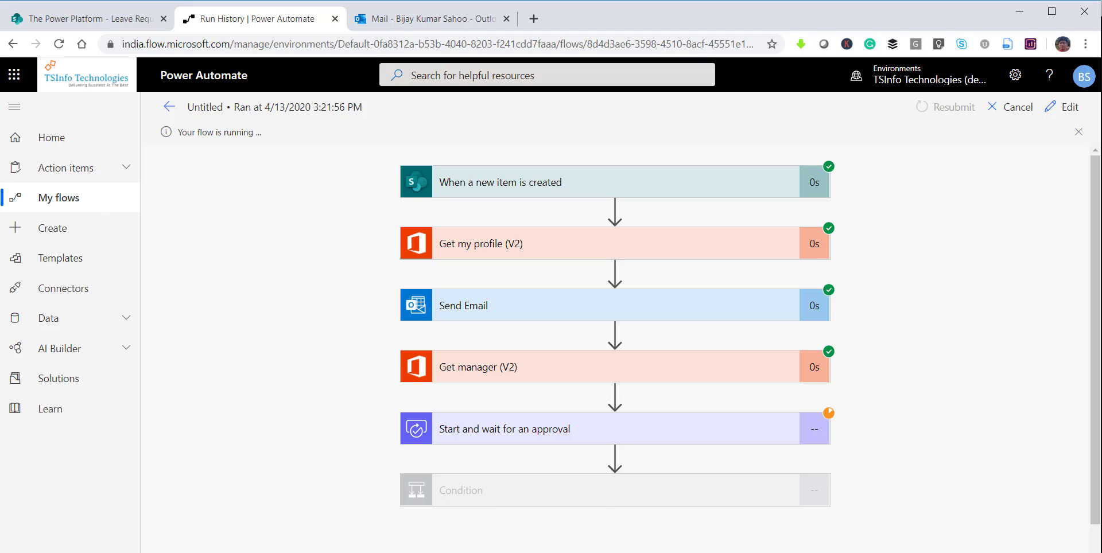
pyautogui.click(441, 552)
pyautogui.click(485, 533)
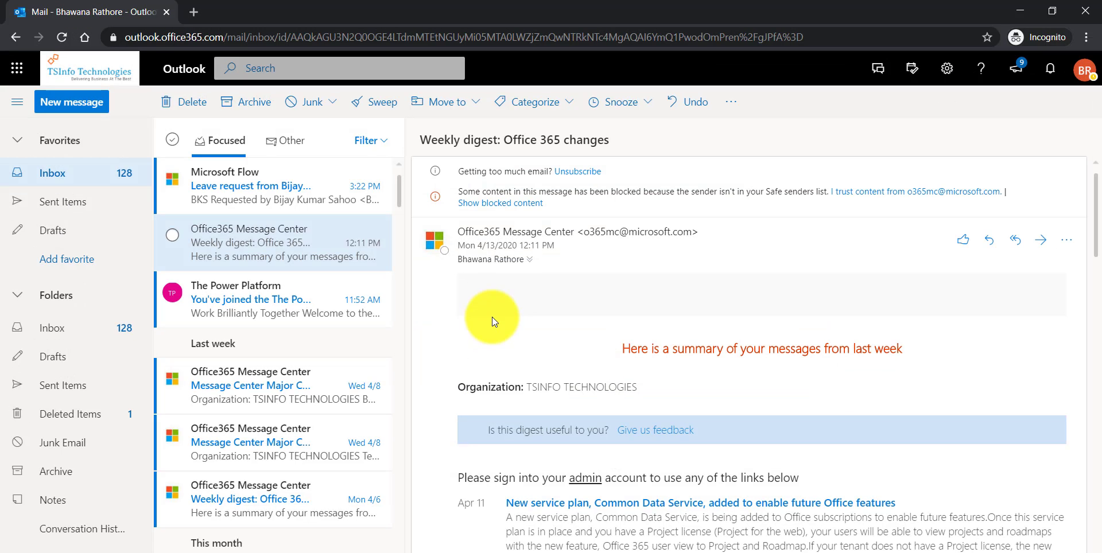
# Step: Approve the leave request email in Outlook, adding a short 'approved' reason
pyautogui.click(260, 186)
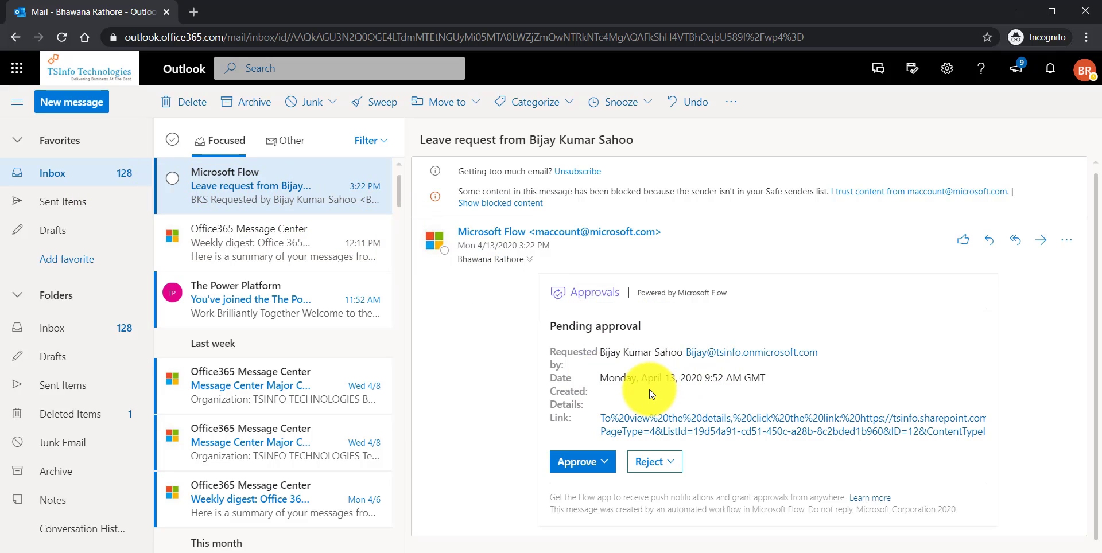
pyautogui.click(575, 466)
pyautogui.click(574, 371)
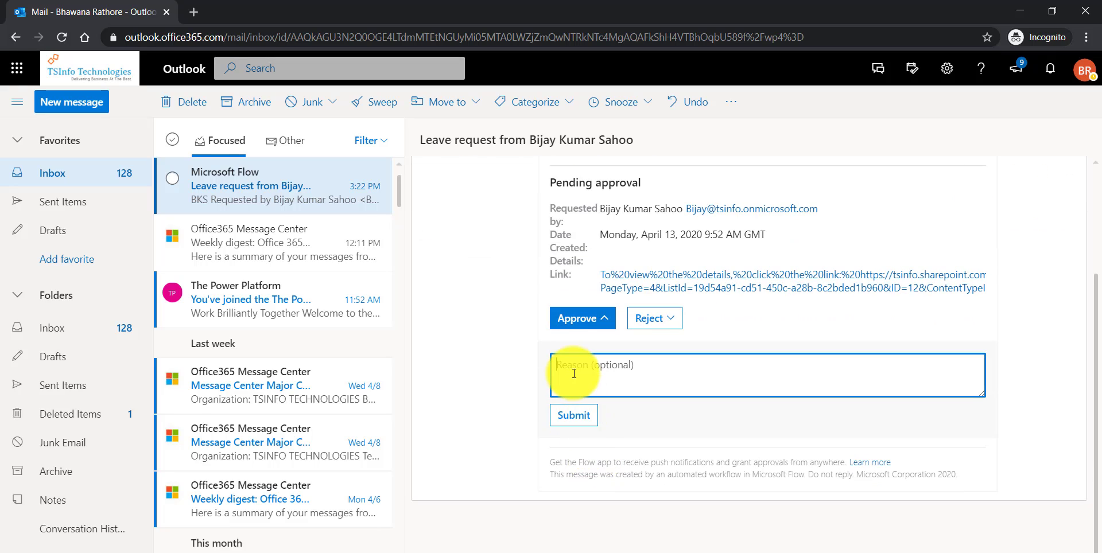
pyautogui.write('a[pproved')
pyautogui.click(573, 417)
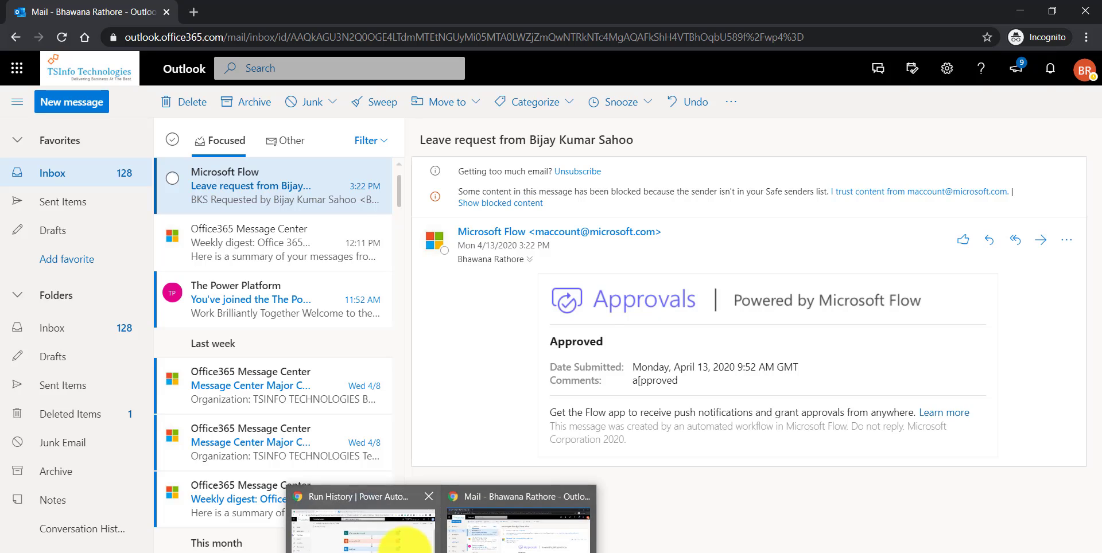
pyautogui.click(405, 534)
pyautogui.click(487, 36)
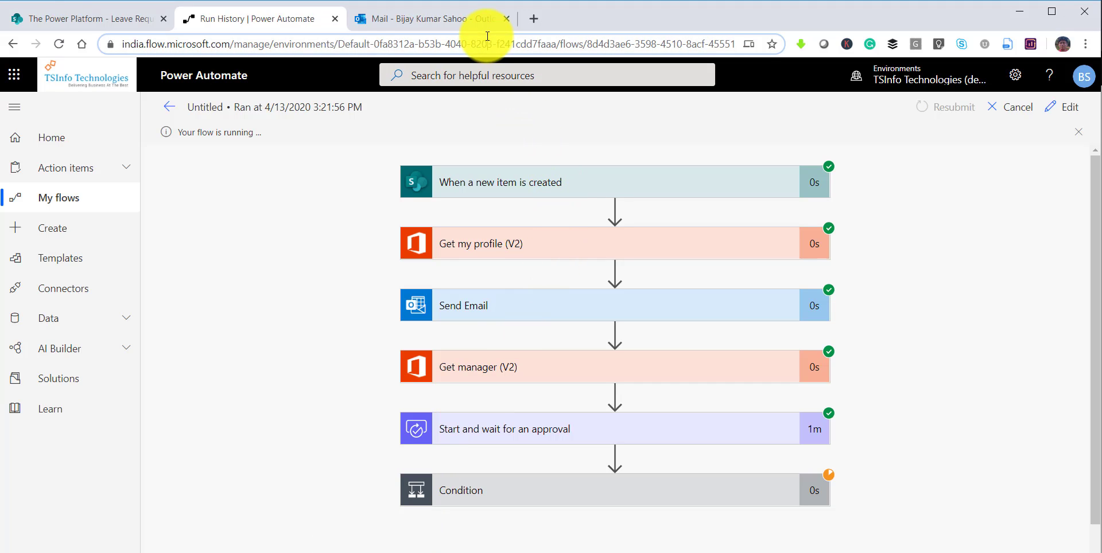
# Step: Reload the run history and expand the Condition to confirm the If yes branch completed
pyautogui.press('Return')
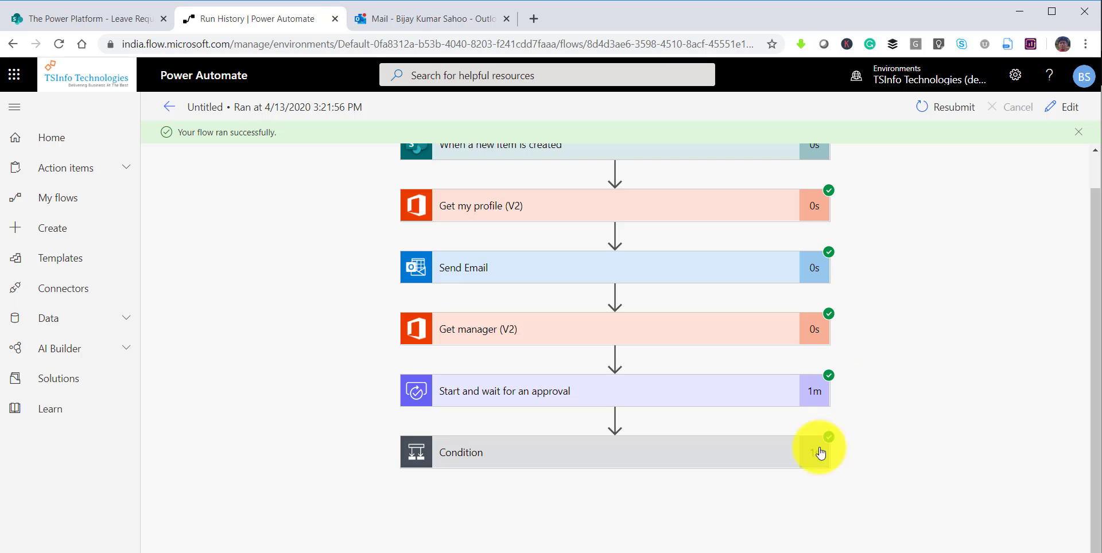
pyautogui.click(515, 454)
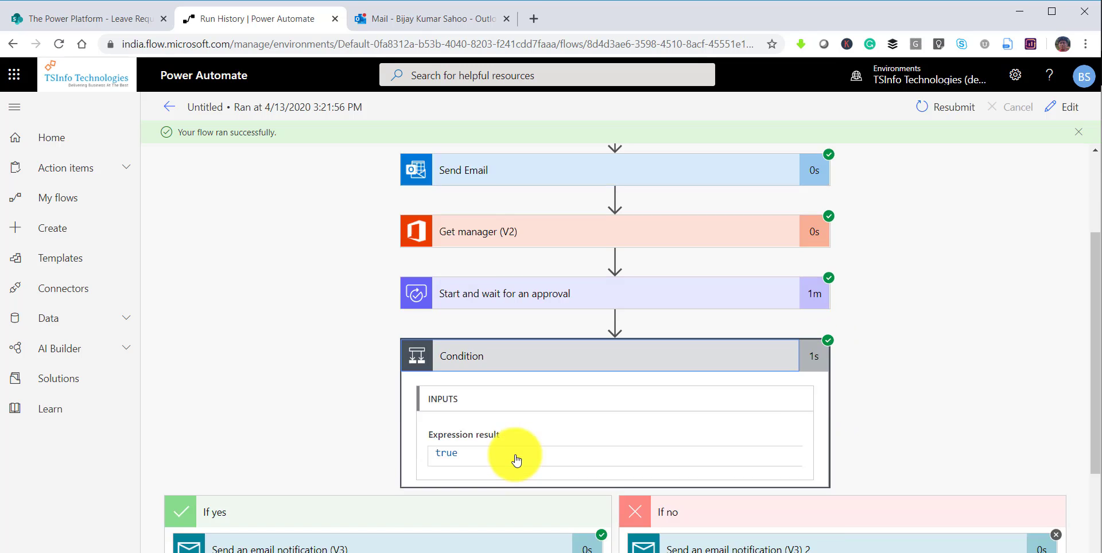
pyautogui.scroll(-3, 517, 460)
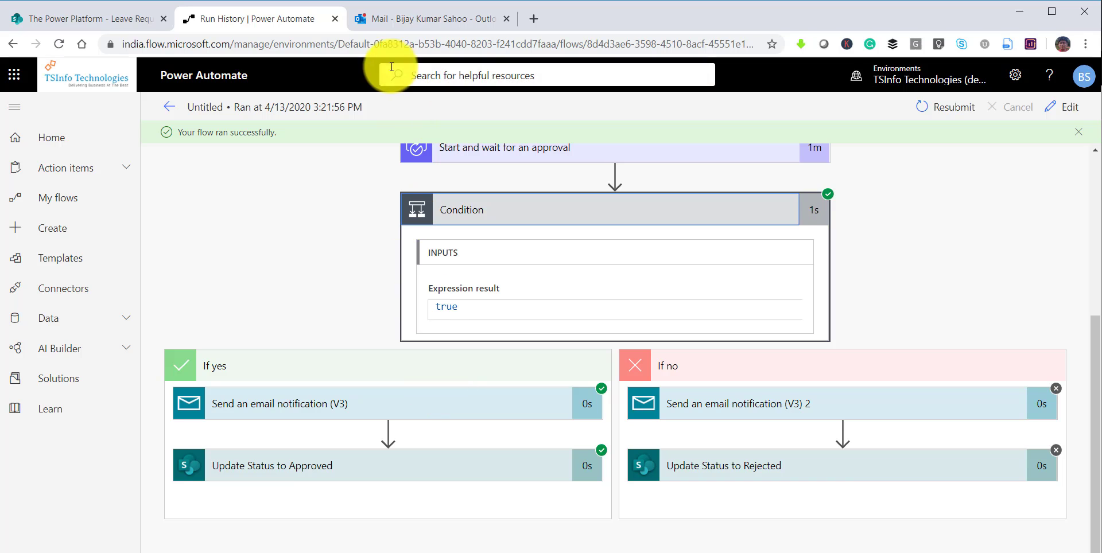
pyautogui.click(397, 16)
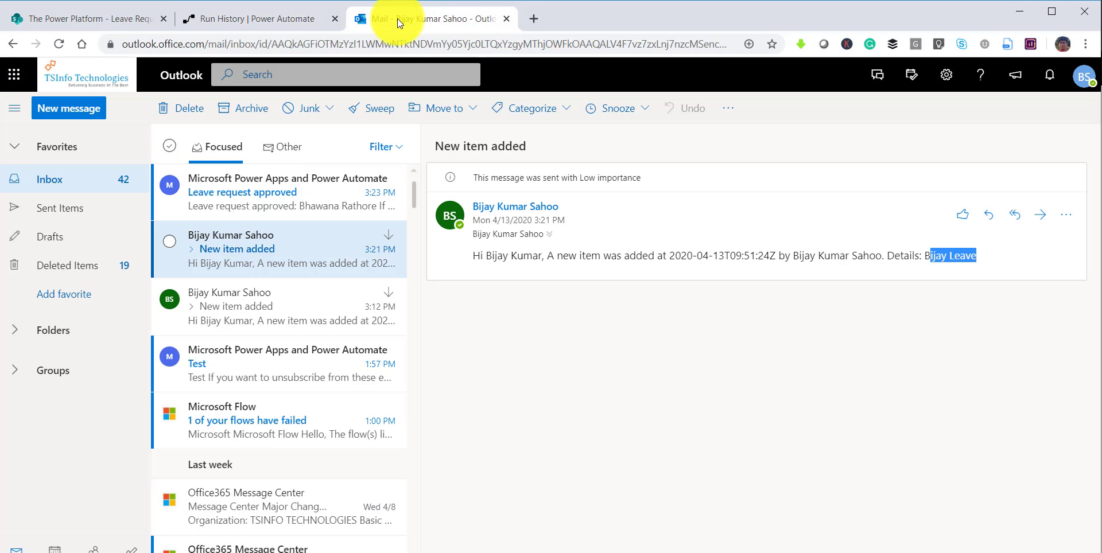
# Step: Read the 'Leave request approved' email and highlight the approver's name in it
pyautogui.click(255, 202)
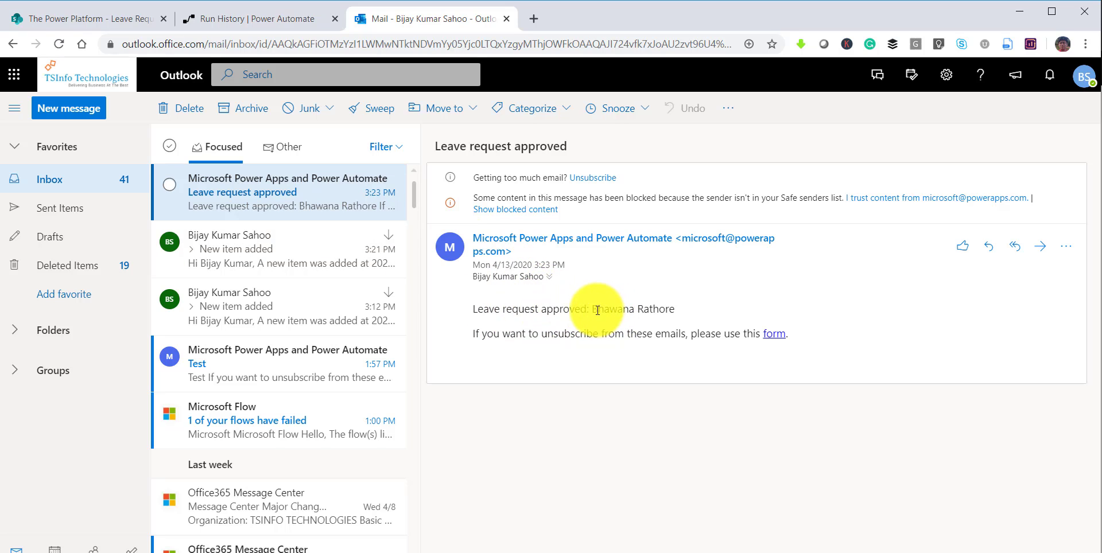
pyautogui.moveTo(592, 310); pyautogui.dragTo(677, 312)
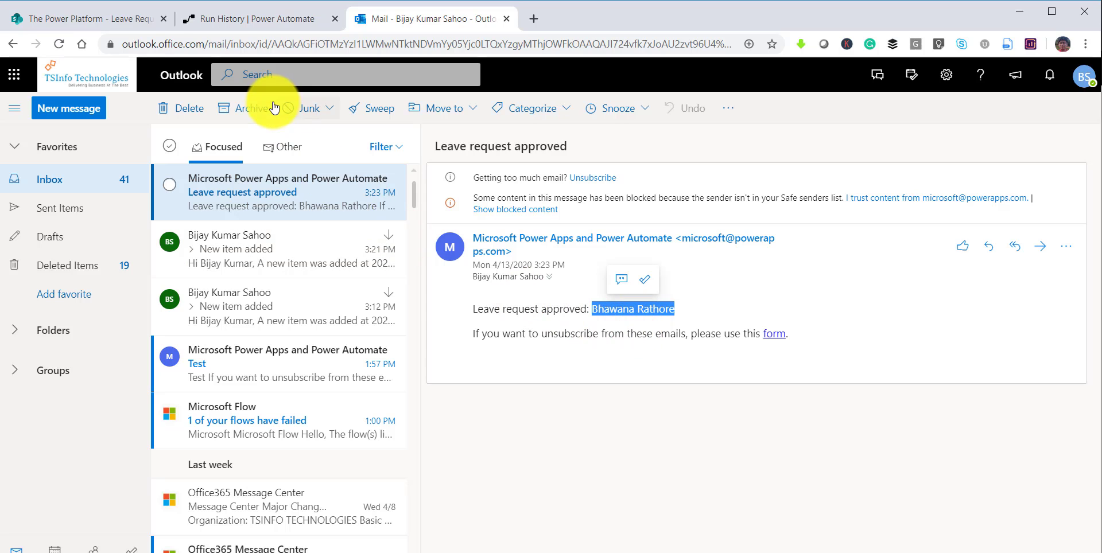
pyautogui.click(126, 16)
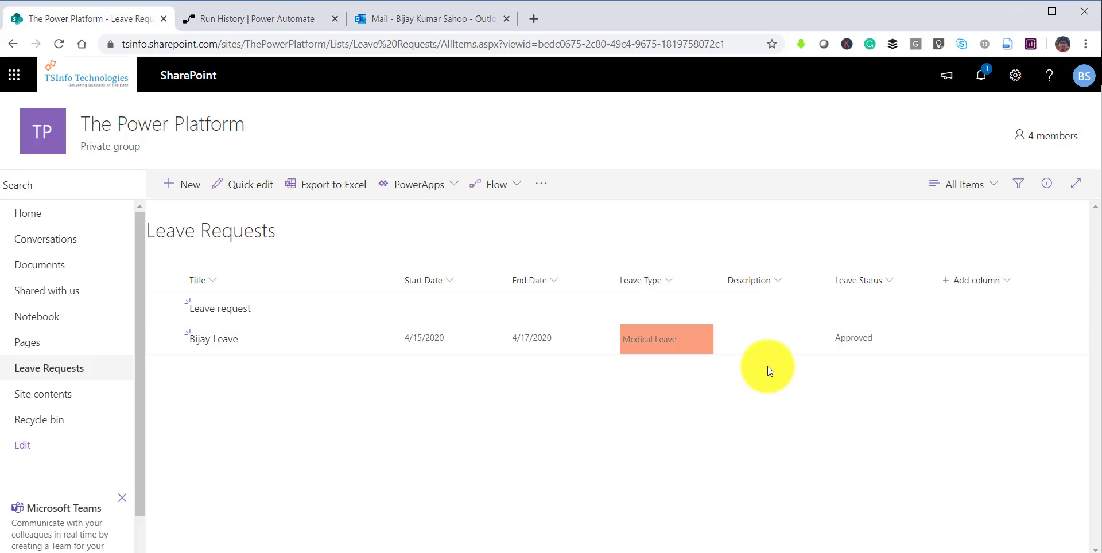
# Step: Reopen the leave-approval flow for editing and expand its Outcome-equals-Approve Condition
pyautogui.click(295, 20)
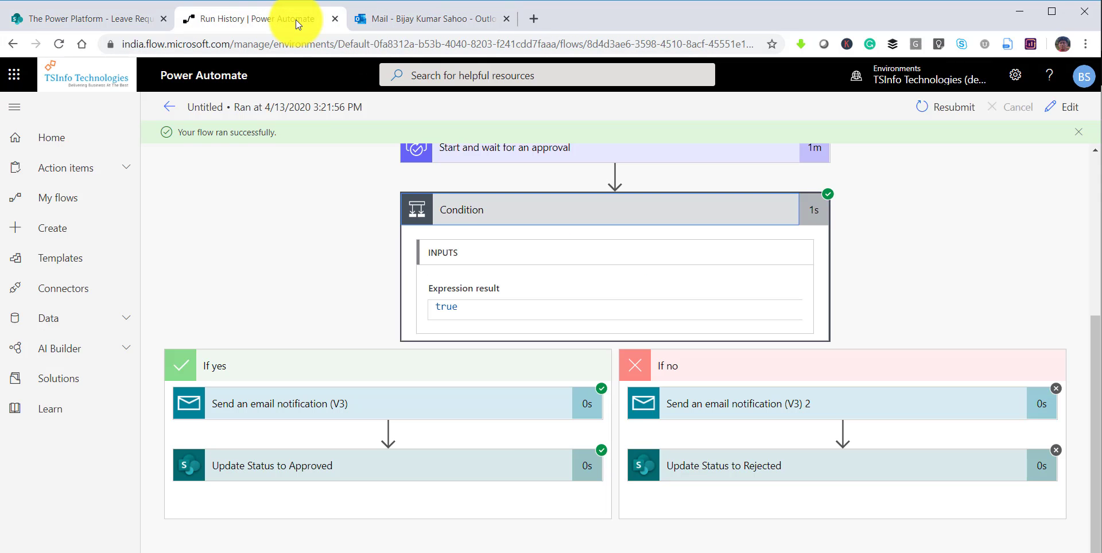
pyautogui.click(168, 107)
pyautogui.click(172, 107)
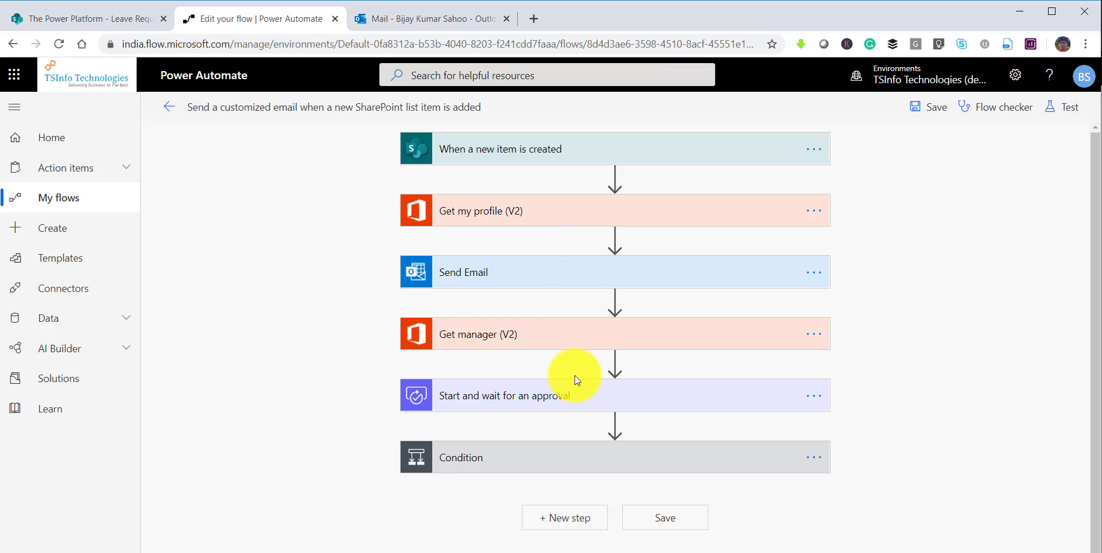
pyautogui.click(568, 457)
pyautogui.scroll(-1, 566, 453)
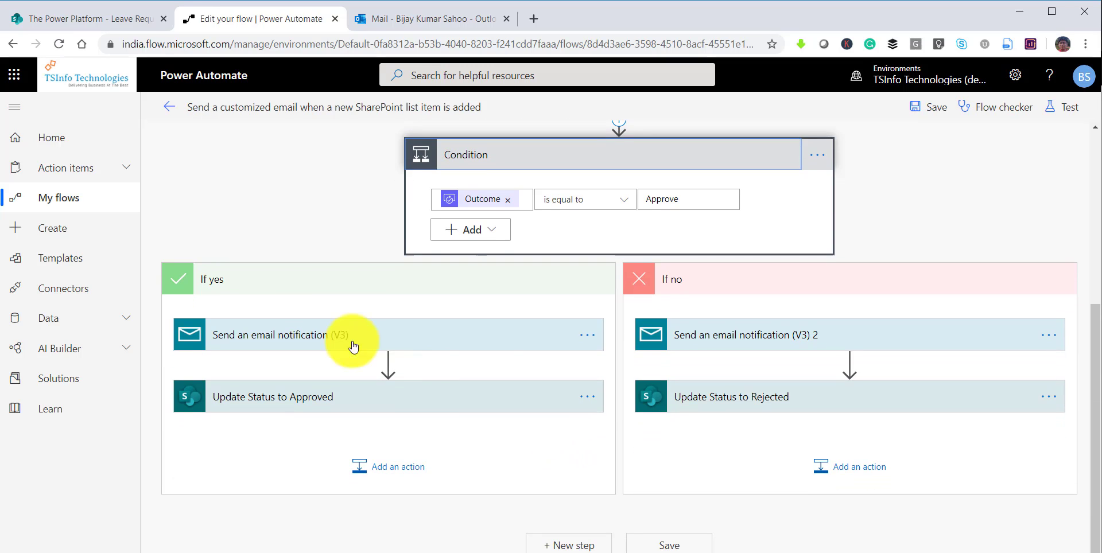